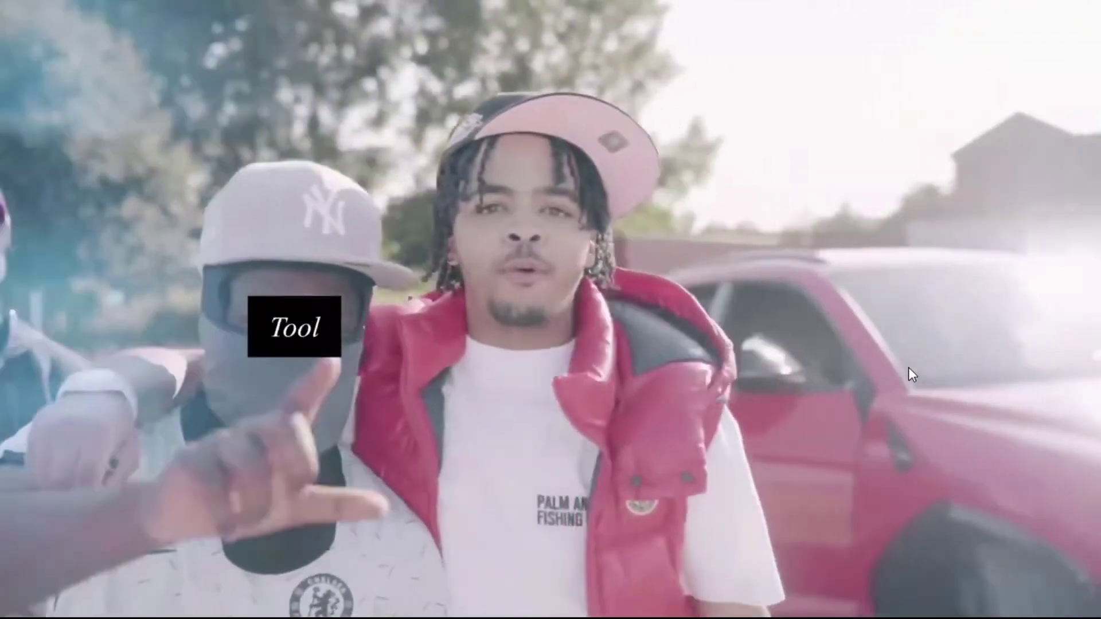
Step: Pause the playing music video, skip back slightly from 01:20 and resume playback to review its caption effects
key("space")
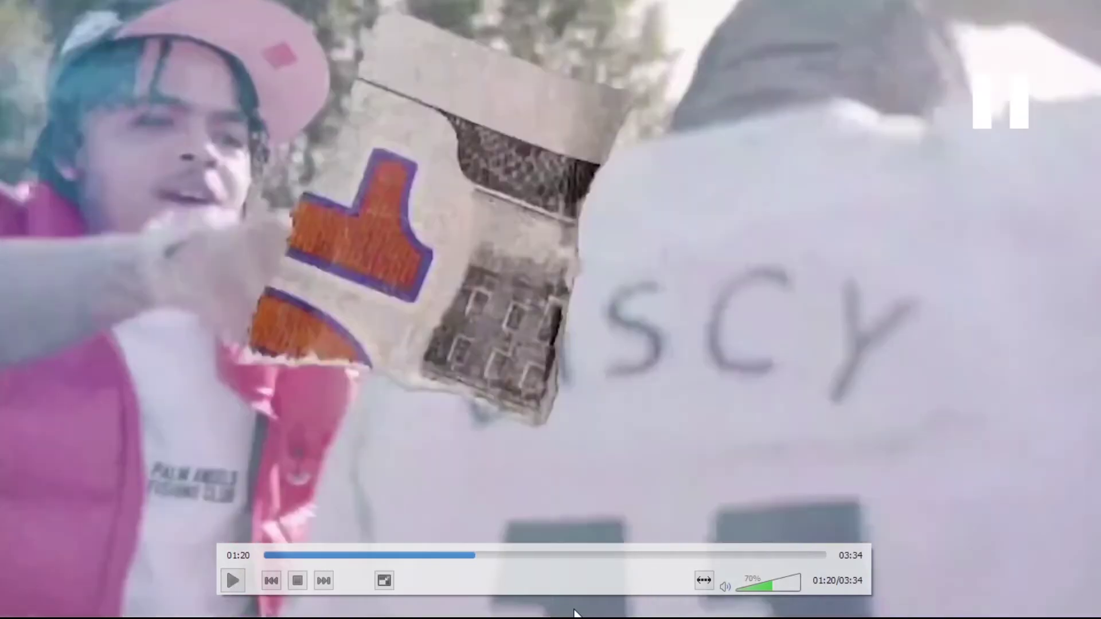
left_click_drag(462, 557, 456, 559)
key("space")
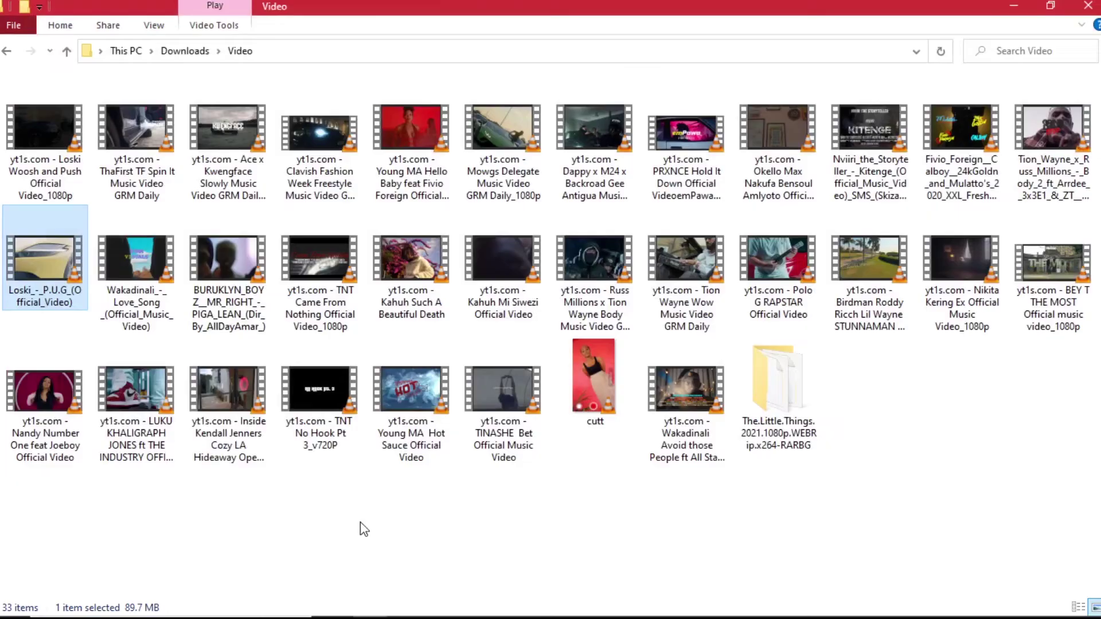
Step: Open the video No HOoK DONE 2.mp4 from its folder under Downloads and set the playback volume to 60%
left_click(184, 50)
left_click(234, 129)
double_click(234, 129)
double_click(40, 122)
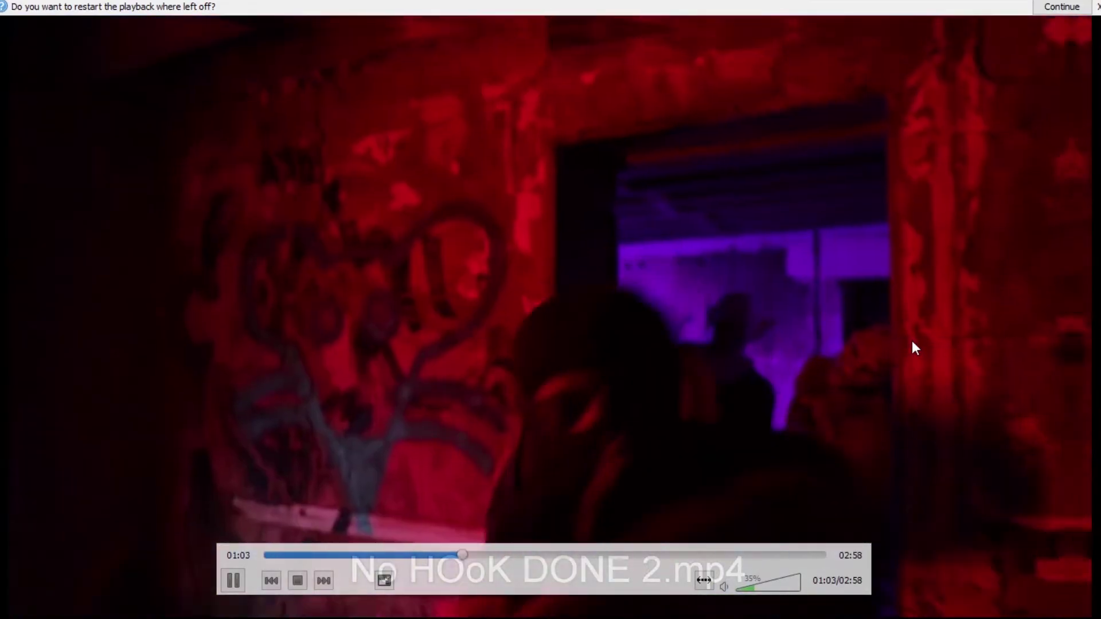
scroll(912, 341, "up", 1)
scroll(915, 347, "up", 6)
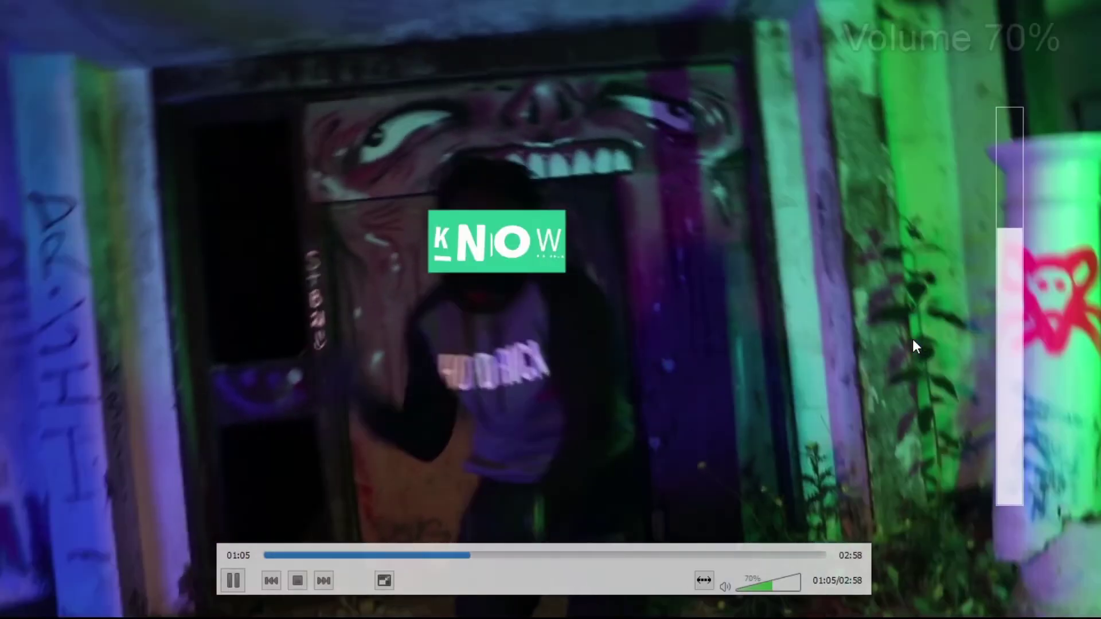
scroll(784, 378, "down", 2)
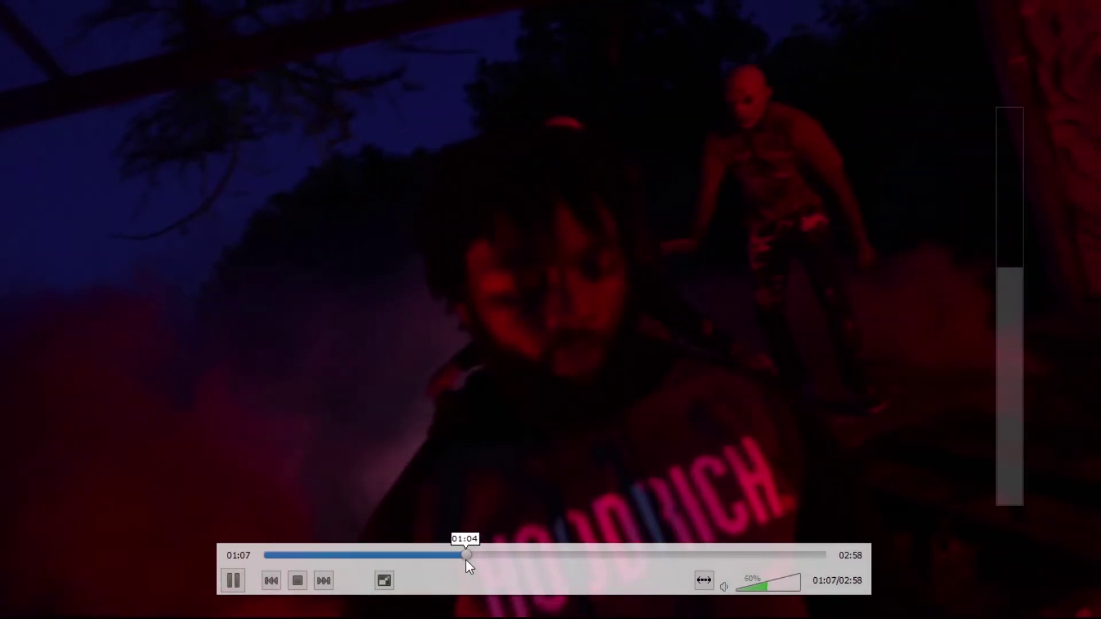
Step: Replay the video from 01:04 at 45% volume and pause at 01:05 to examine the boxed word caption over the face
left_click(466, 557)
scroll(705, 461, "down", 3)
key("space")
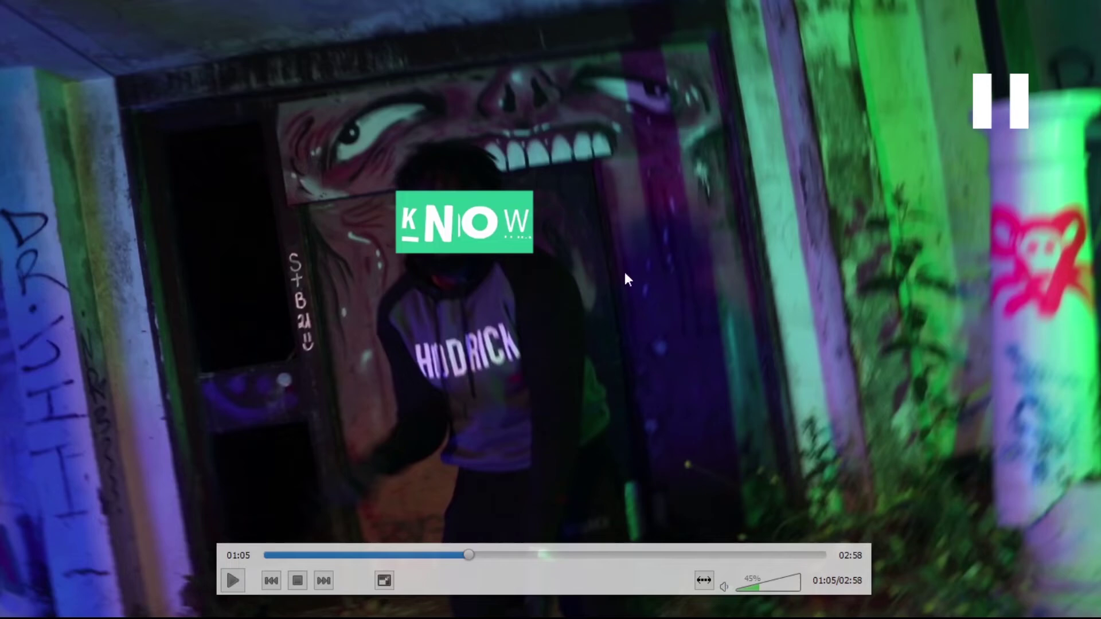
key("space")
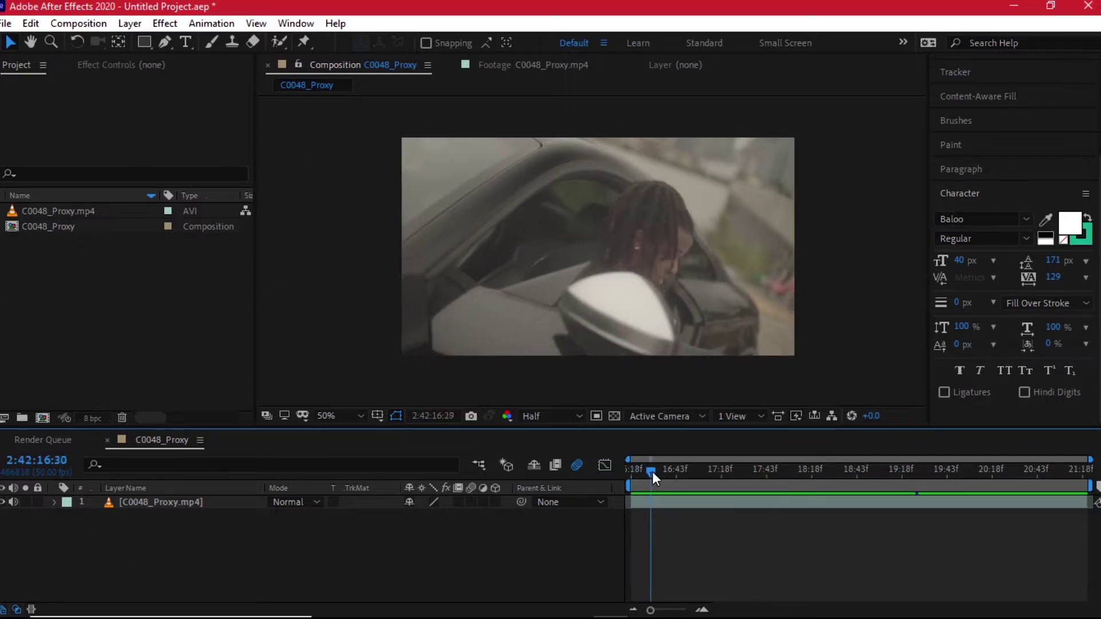
Step: Switch to After Effects and preview the C0048_Proxy footage from 2:42:16:18
left_click(631, 225)
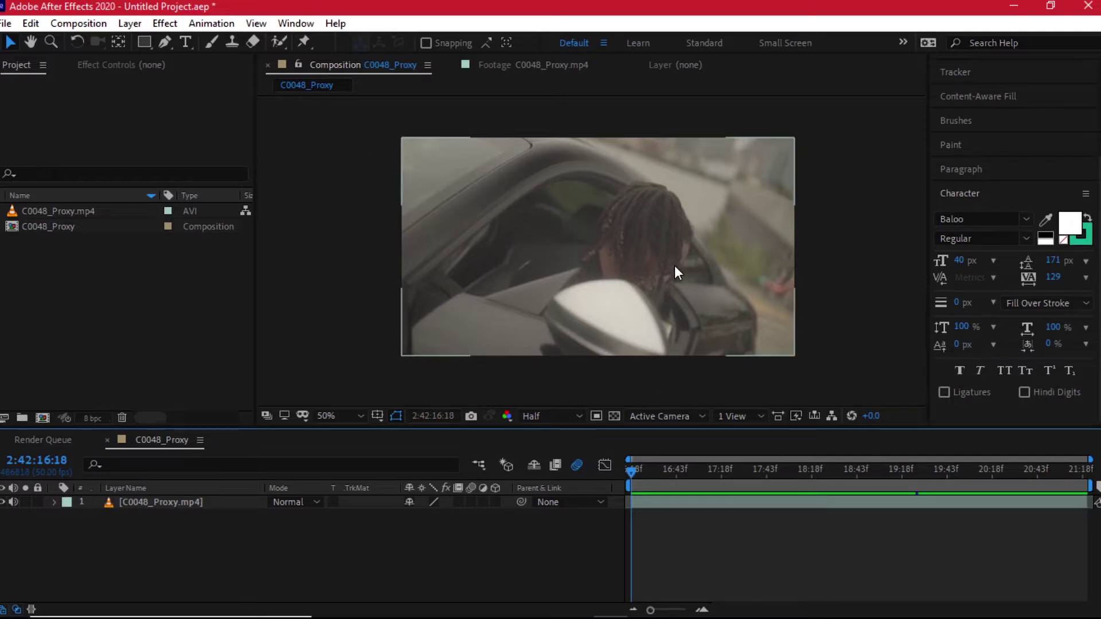
left_click(668, 385)
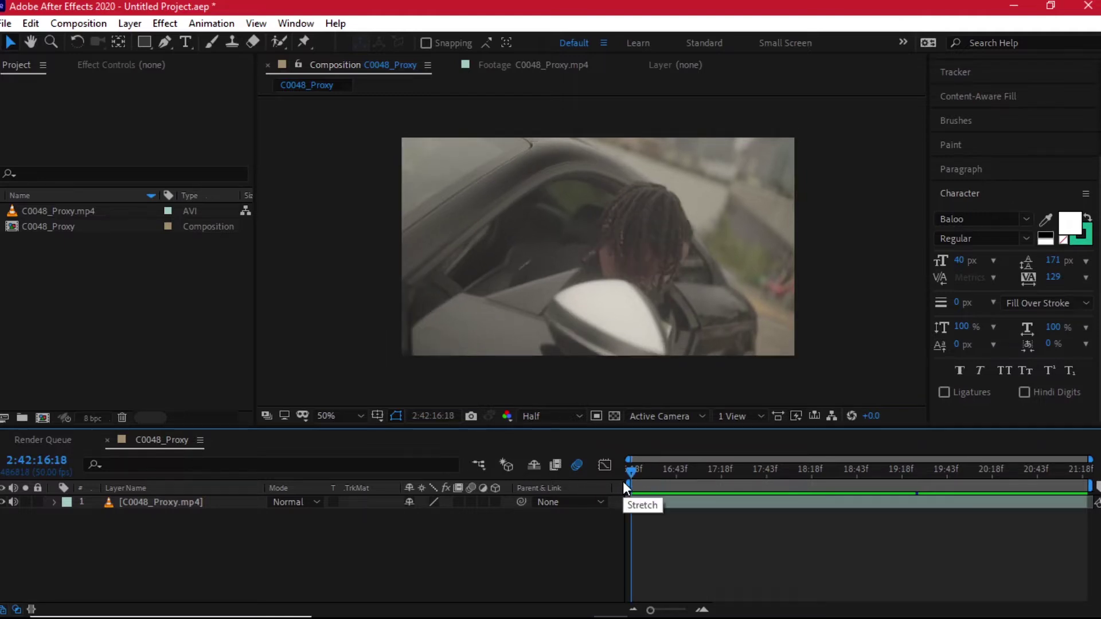
key("space")
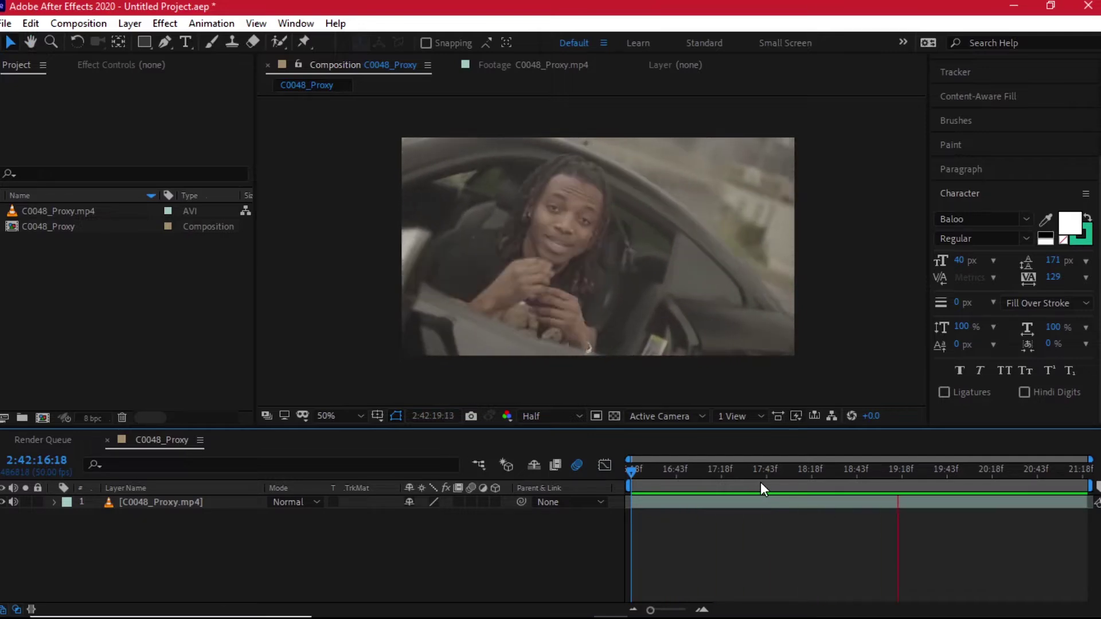
key("space")
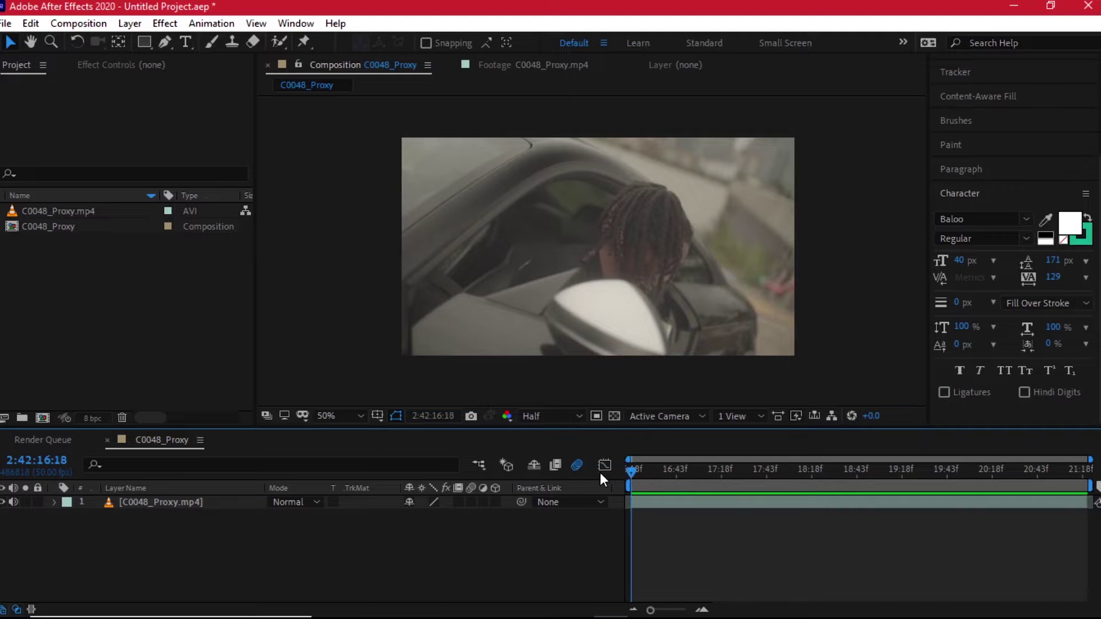
left_click(581, 461)
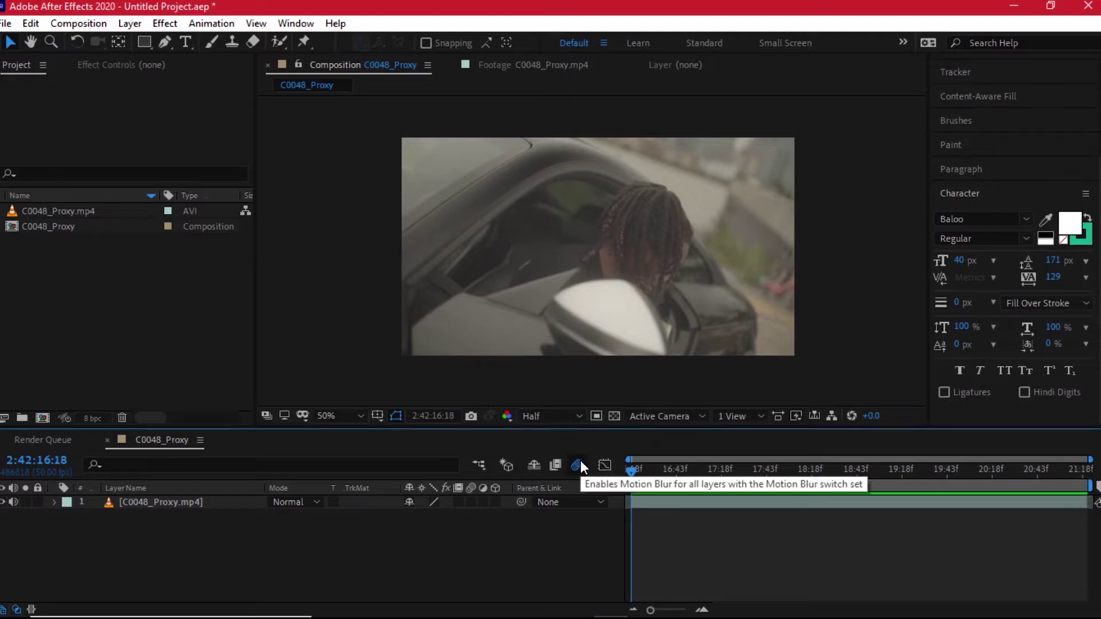
left_click(648, 469)
left_click_drag(648, 469, 592, 481)
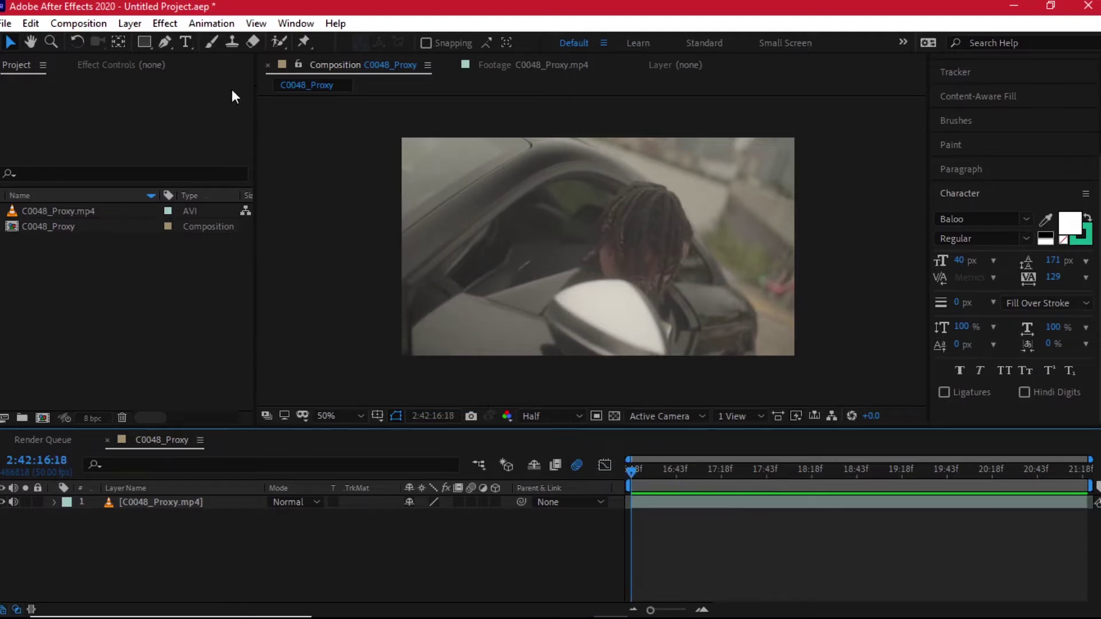
Step: Draw a small black-filled rectangle without a stroke beside the man's head and collapse the shape layer's properties
left_click(142, 42)
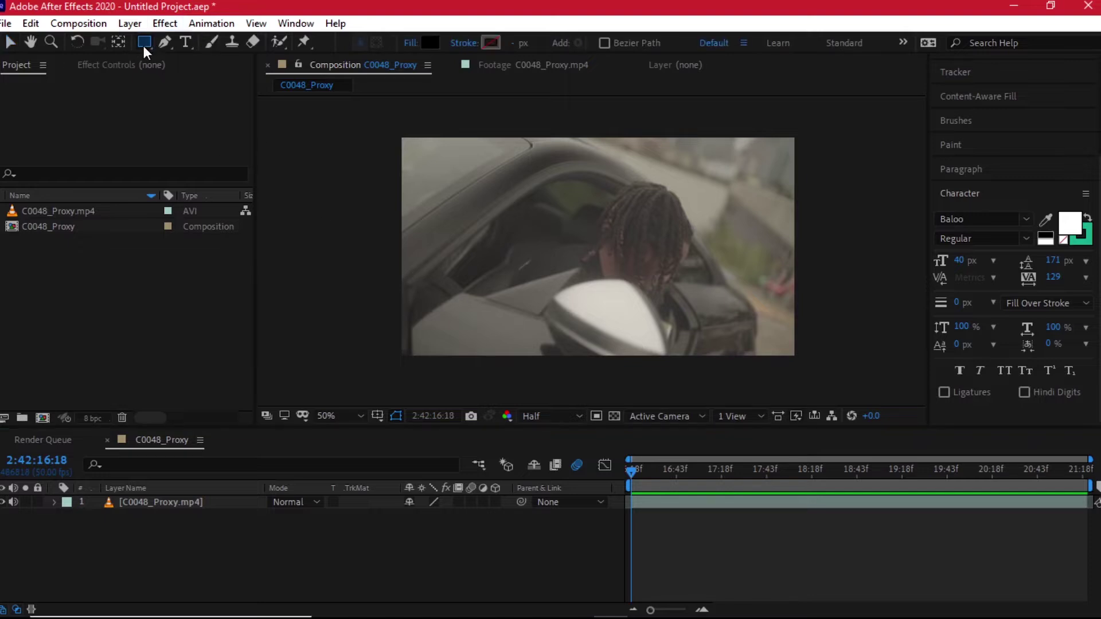
left_click(489, 42, "alt")
left_click(491, 41, "alt")
left_click(491, 39, "alt")
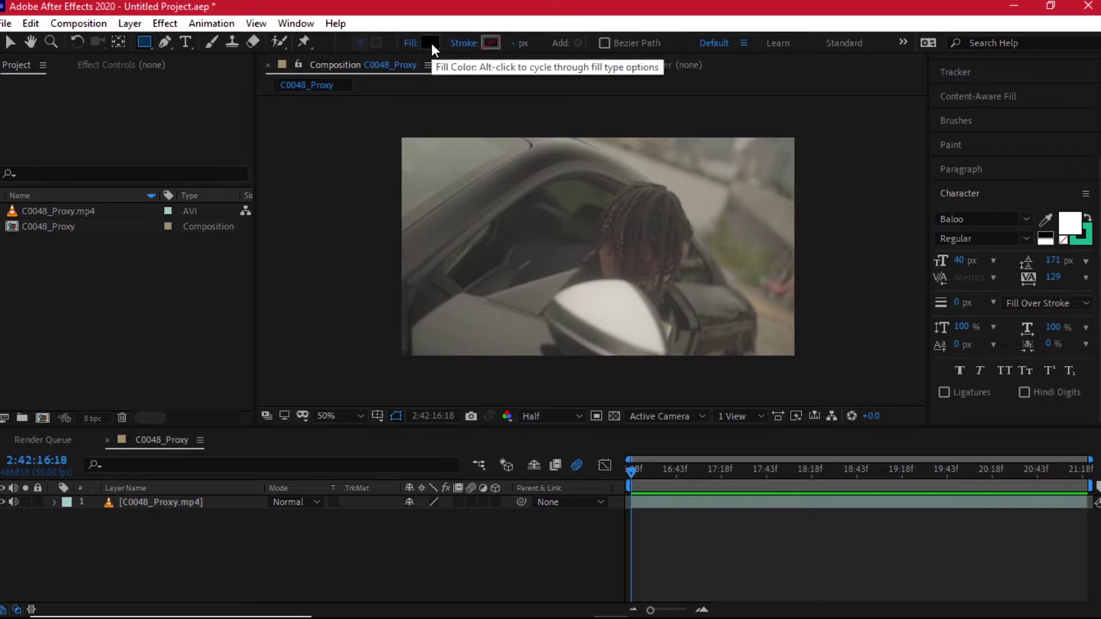
left_click_drag(529, 237, 608, 262)
left_click(188, 500)
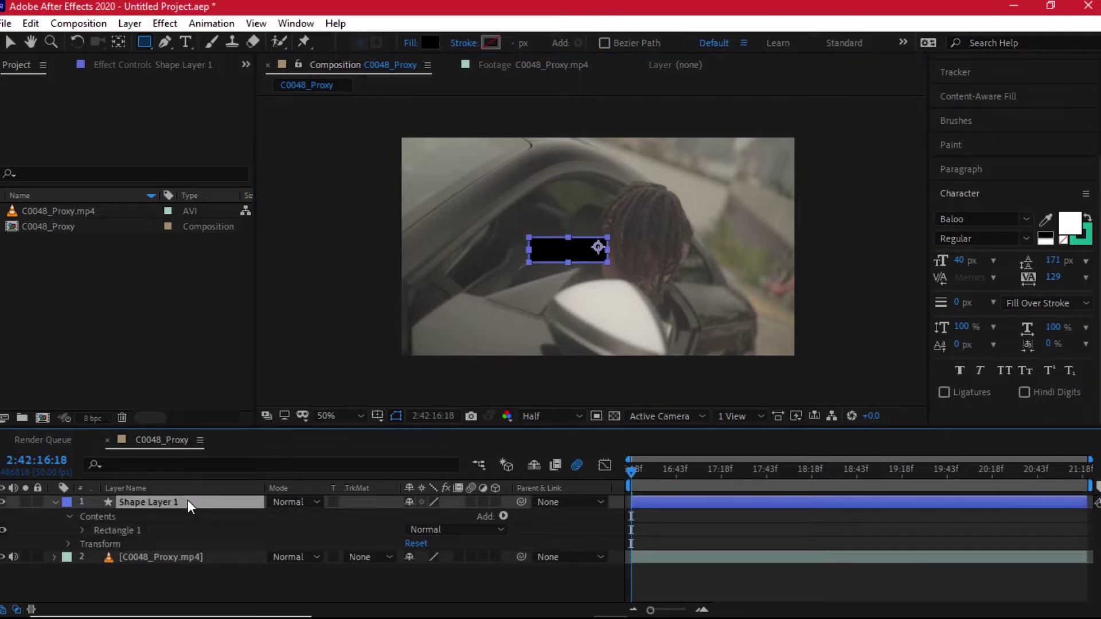
key("u")
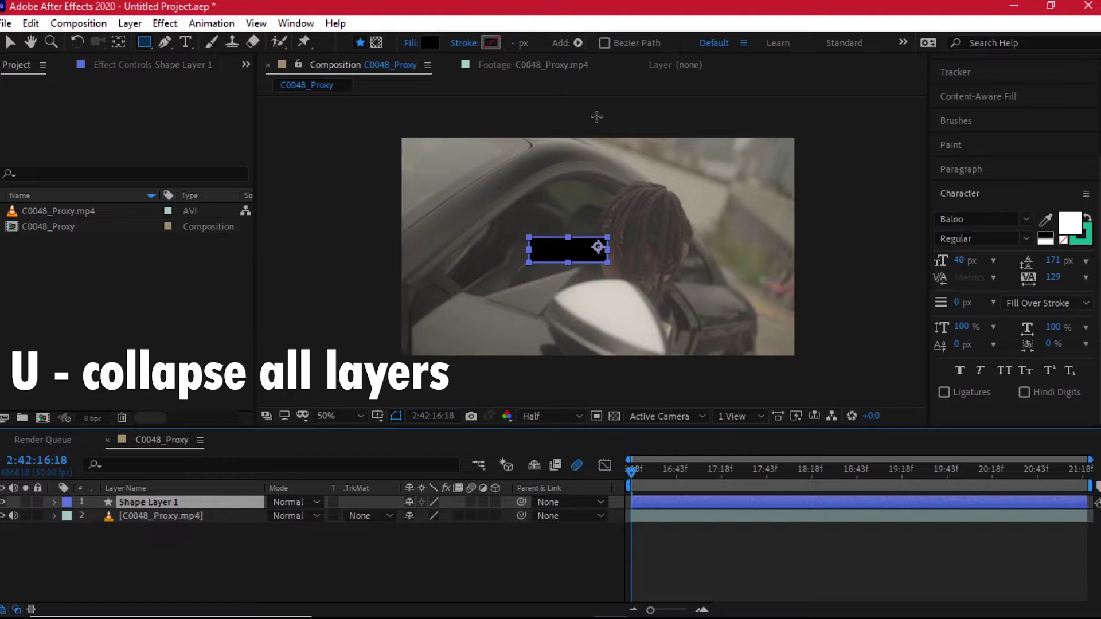
key("v")
key("F2")
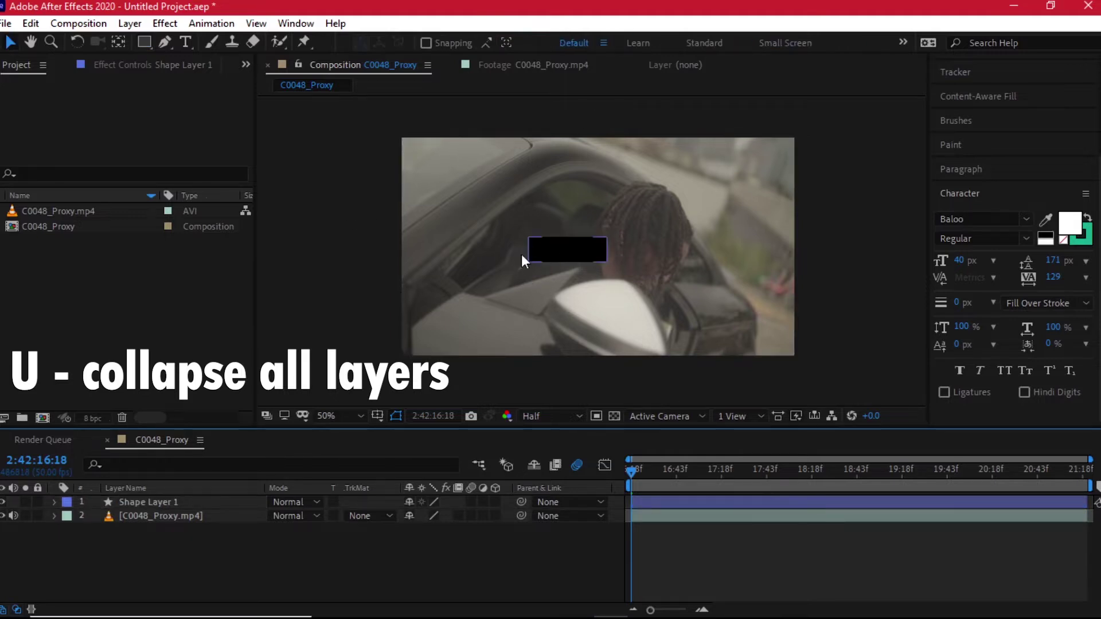
Step: Add a white text layer reading GIVE and place it over the black rectangle
left_click(184, 42)
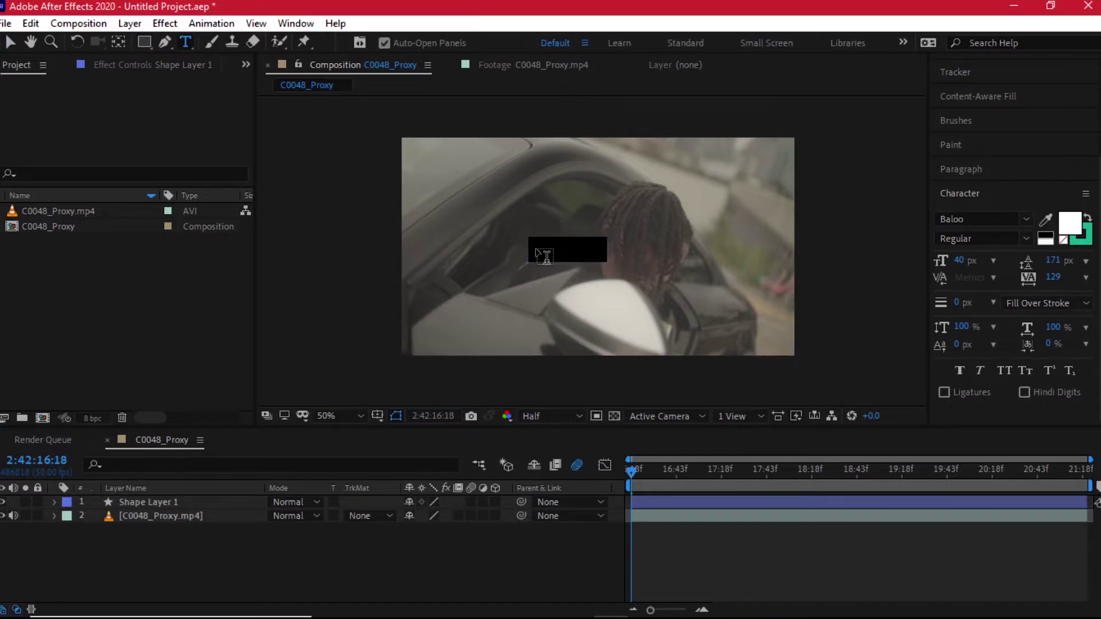
left_click(639, 236)
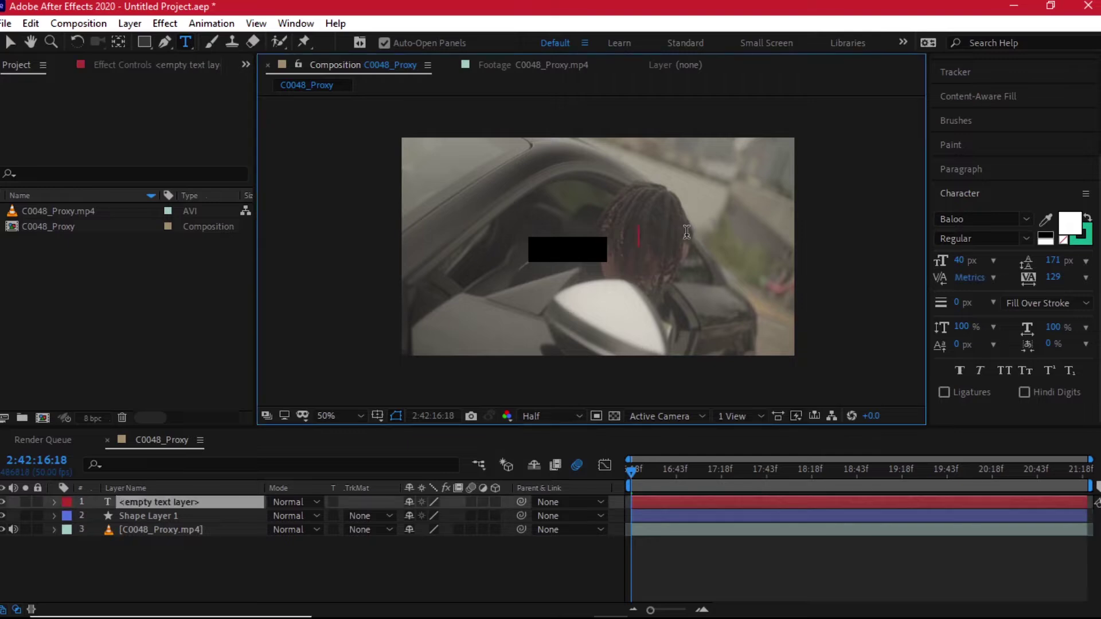
type("GIVE")
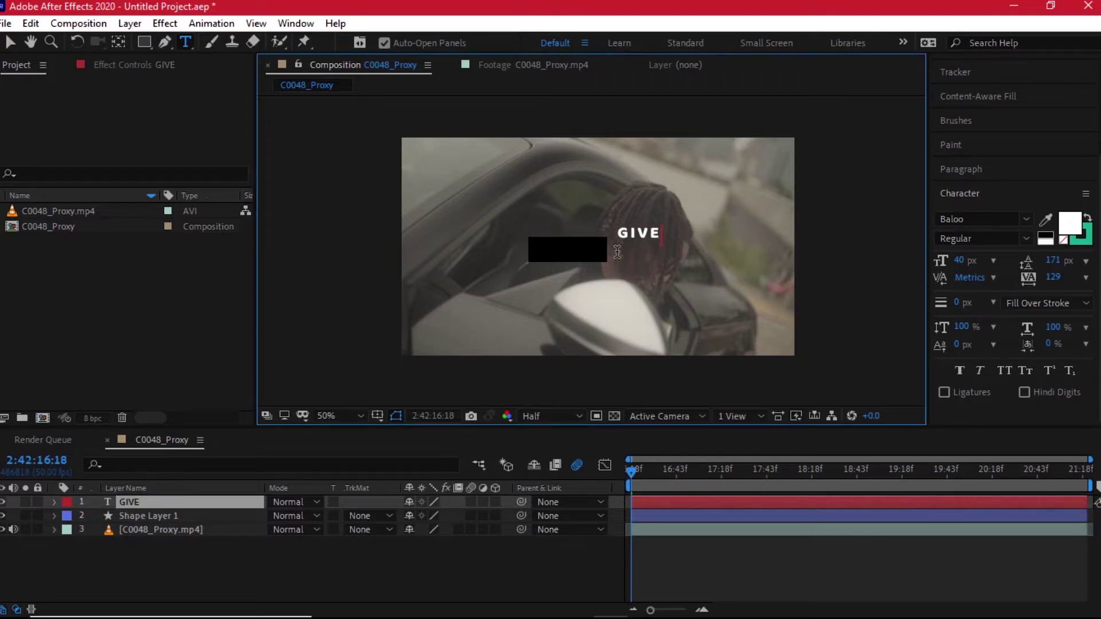
left_click(11, 43)
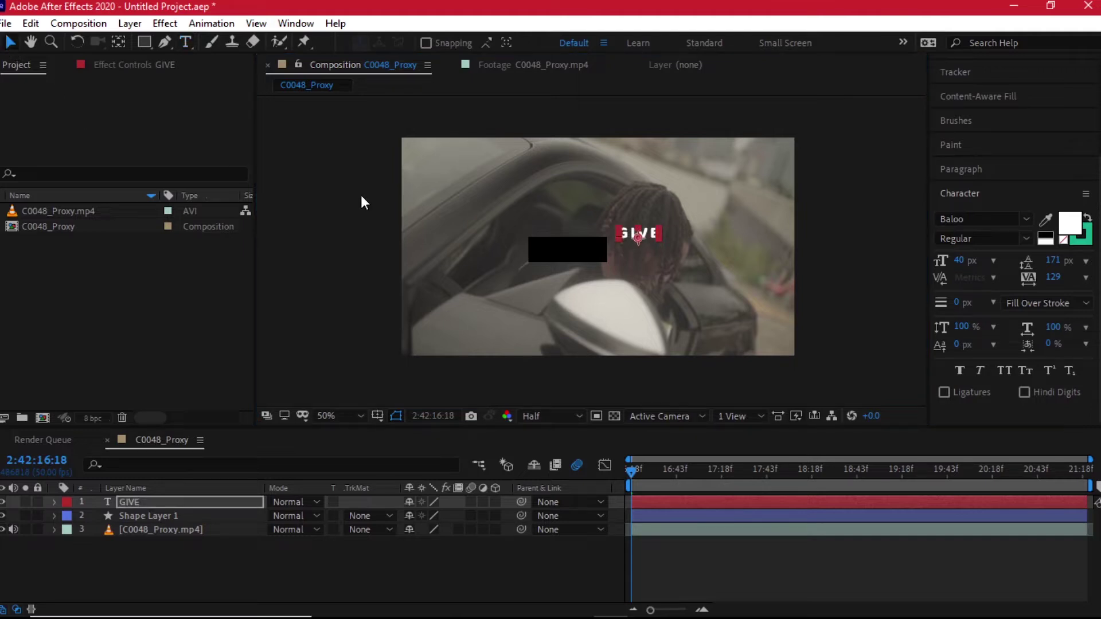
scroll(683, 211, "up", 2)
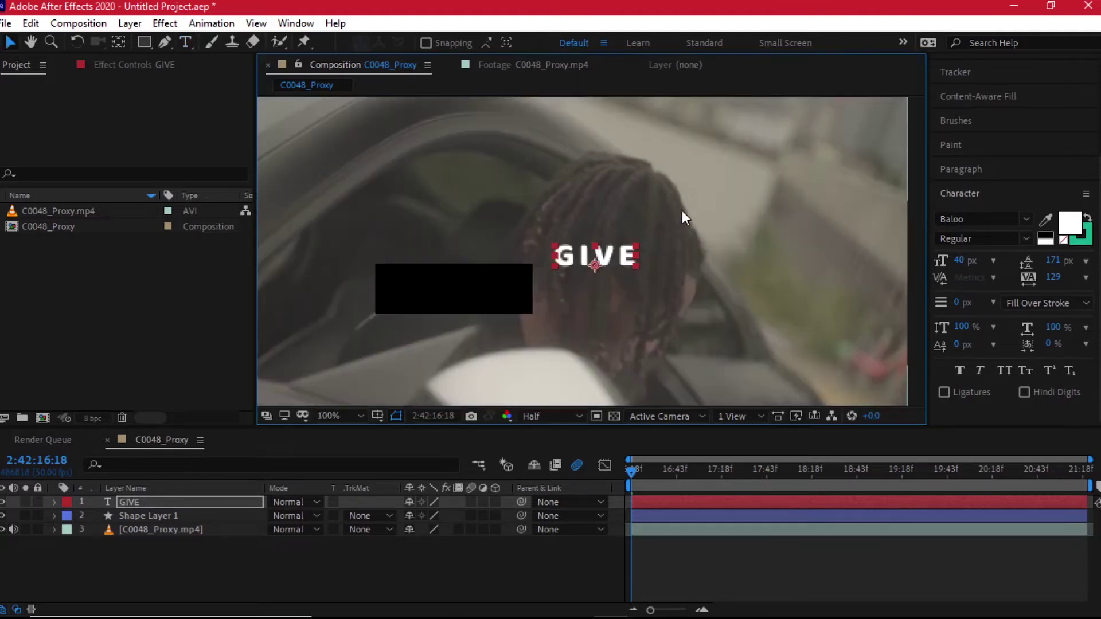
left_click_drag(580, 270, 427, 301)
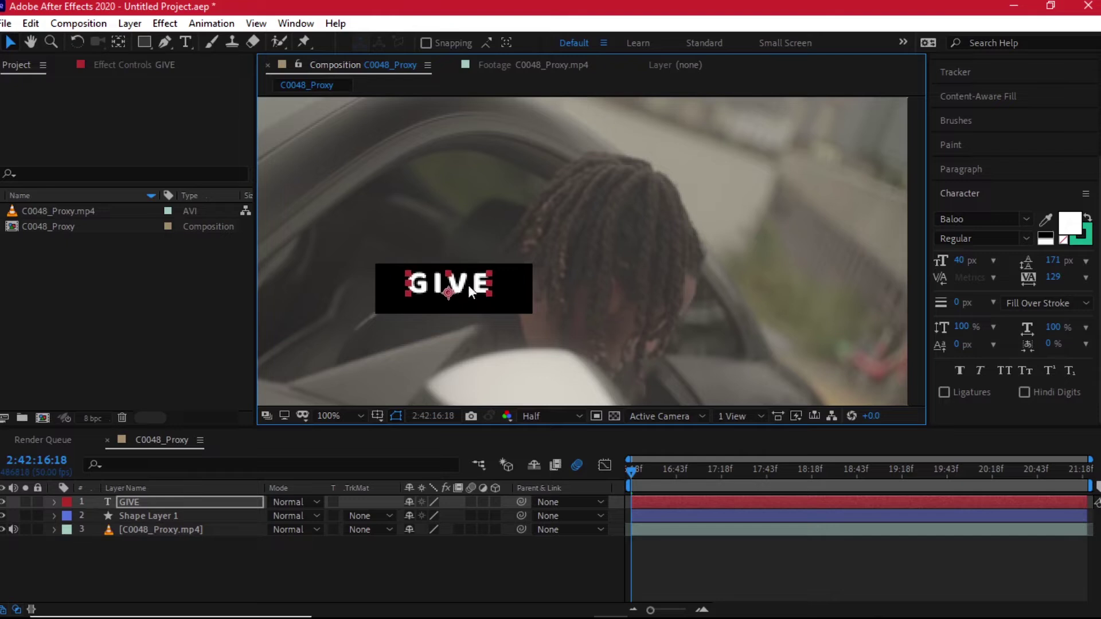
left_click(629, 261)
scroll(629, 262, "down", 2)
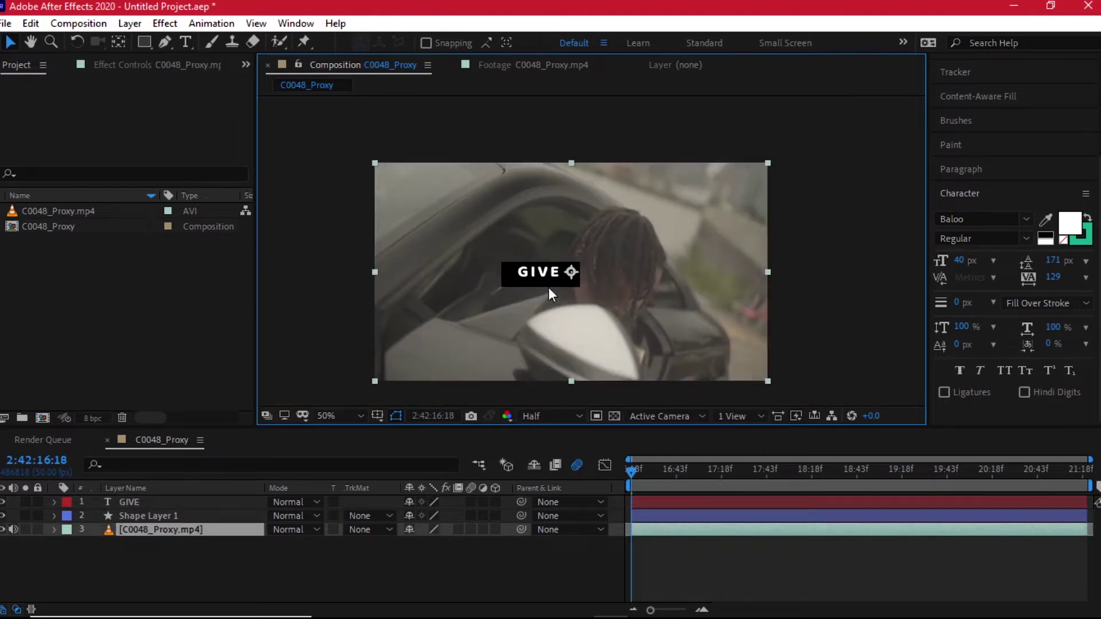
Step: Shrink the black rectangle on Shape Layer 1 so it fits closely around the GIVE text
left_click(166, 518)
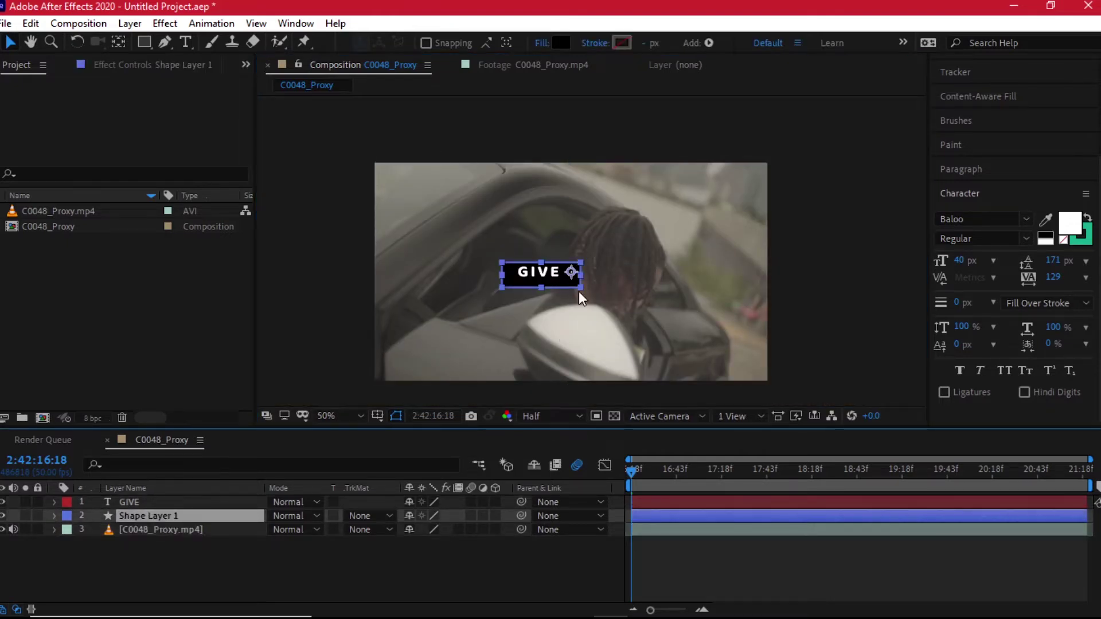
key("ctrl+shift+a")
mouse_move(630, 474)
left_mouse_down()
mouse_move(729, 462)
mouse_move(600, 471)
mouse_move(644, 470)
mouse_move(618, 473)
left_mouse_up()
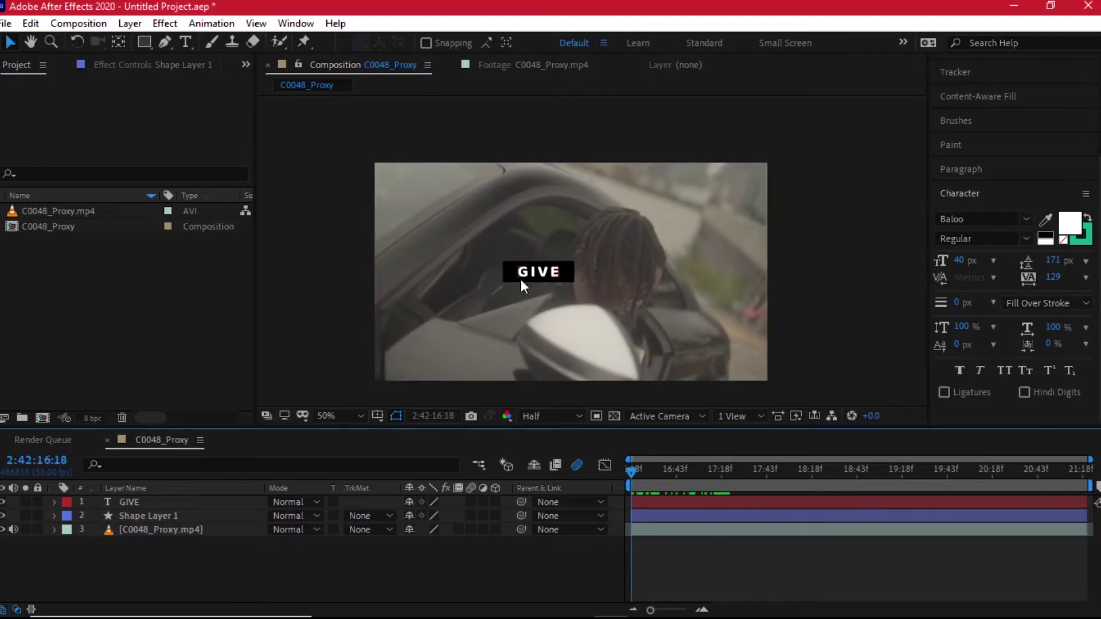
Step: Duplicate the GIVE text layer four times
left_click(152, 501)
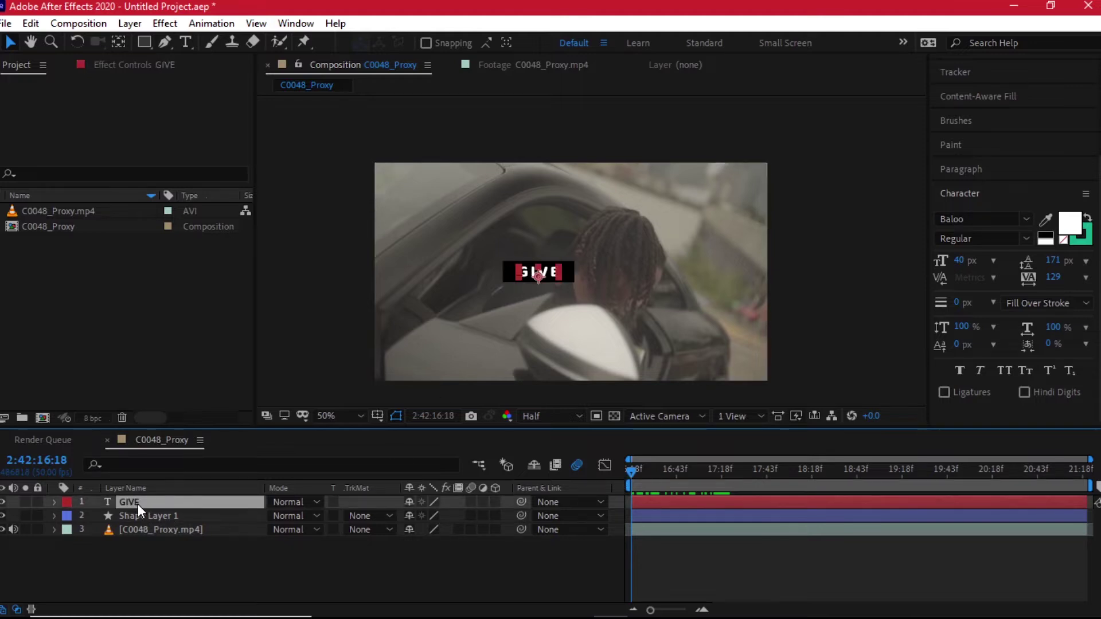
key("ctrl+d")
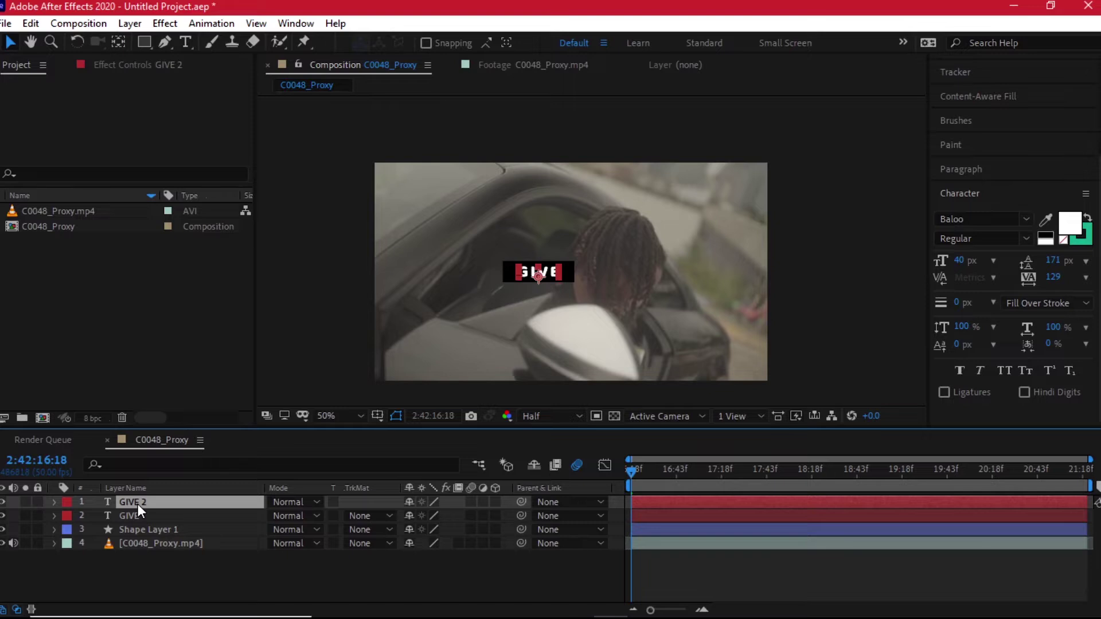
key("ctrl+d")
key("ctrl+d")
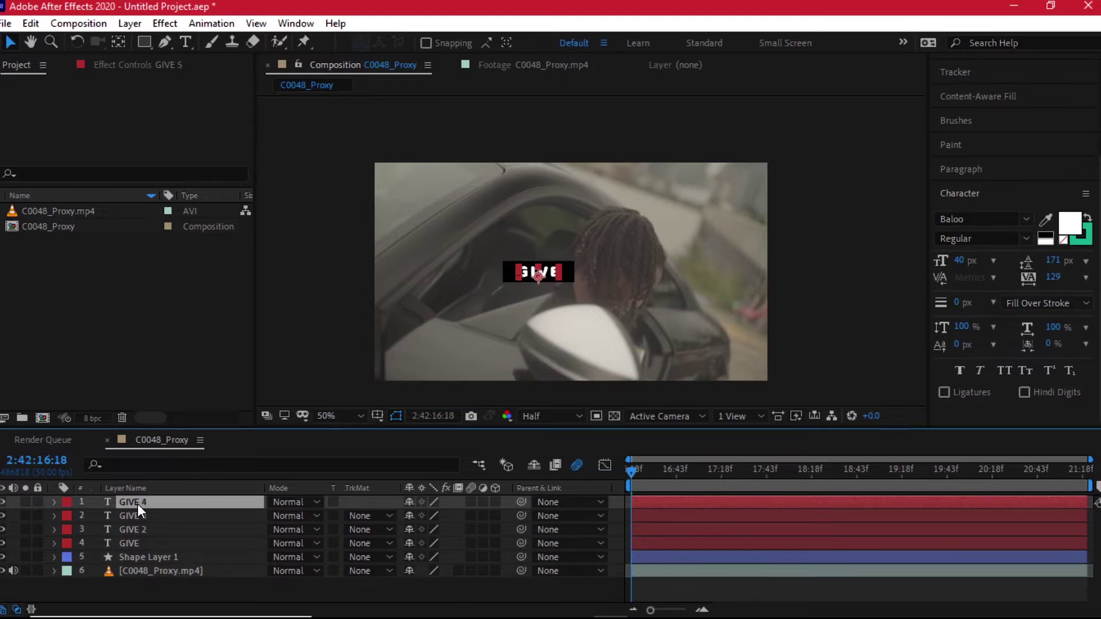
key("ctrl+d")
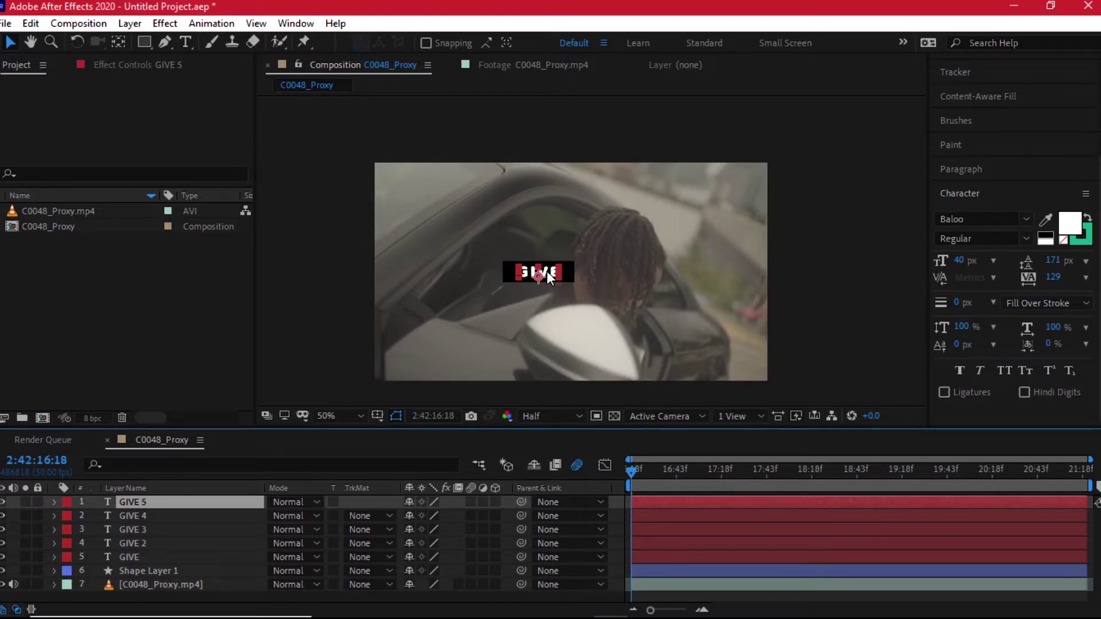
Step: Spread the four GIVE copies above, below and beside the black rectangle, leaving the original text on it
left_click_drag(546, 272, 548, 288)
left_click(543, 270)
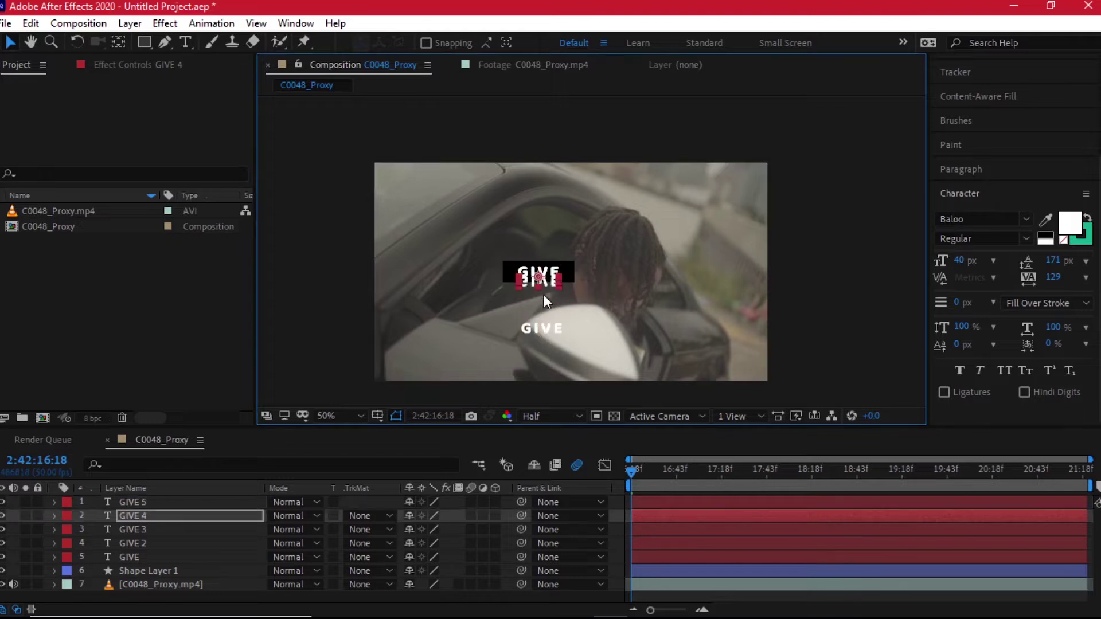
scroll(546, 271, "up", 4)
left_click_drag(546, 272, 614, 261)
key("ctrl+Down")
key("ctrl+Down")
key("ctrl+Down")
scroll(614, 259, "down", 4)
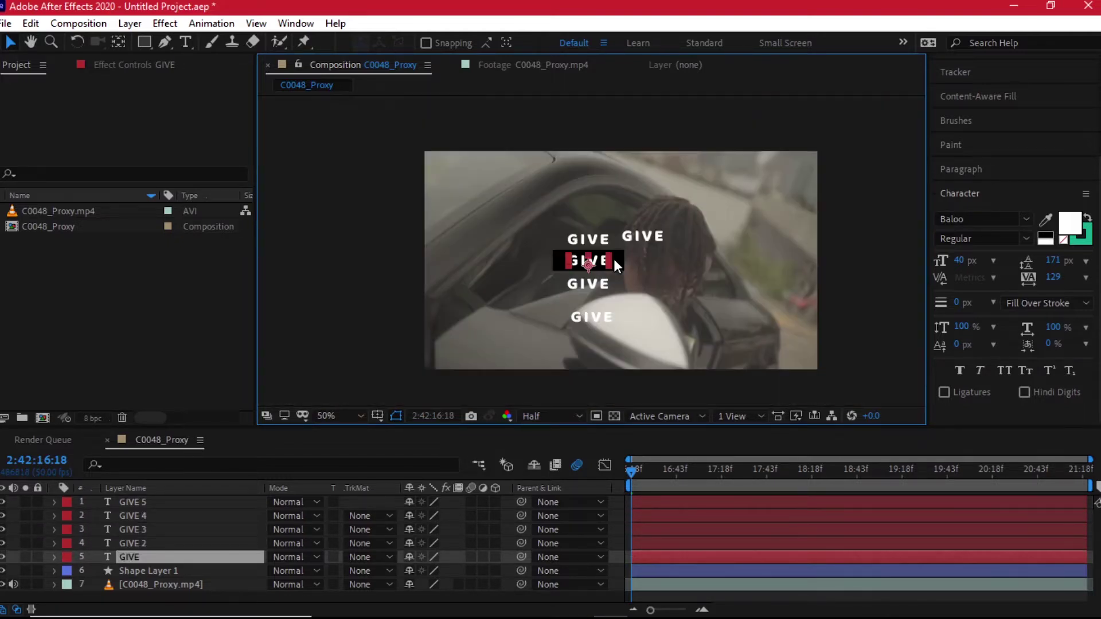
Step: Change the GIVE copy directly above the black rectangle to ME
double_click(591, 240)
type("ME")
key("Escape")
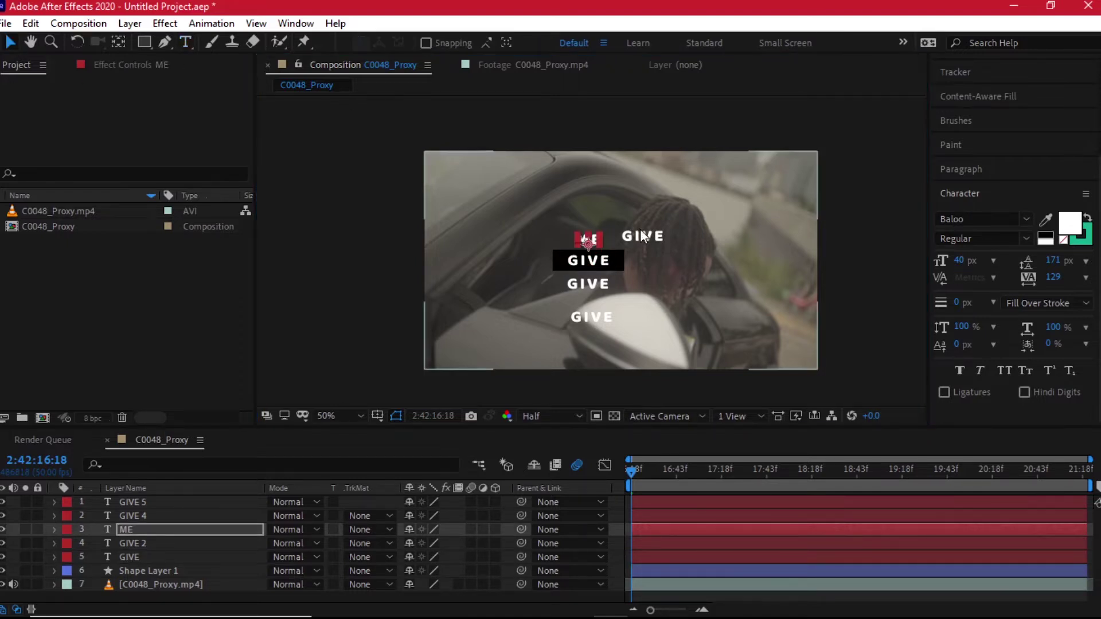
Step: Change the text of the lowest GIVE copy to THE
left_click(580, 286)
left_click(147, 517)
key("ctrl+t")
left_click(600, 317)
key("ctrl+a")
type("THE")
left_click(10, 42)
Step: Stack the ME and THE texts below the left end of the black rectangle
left_click(618, 263)
left_click_drag(631, 243, 647, 300)
left_click_drag(592, 317, 545, 294)
left_click(648, 299)
Step: Move the GIVE 4 copy directly beneath THE and change its text to COKE
left_click_drag(654, 297, 537, 306)
double_click(550, 307)
type("COKE")
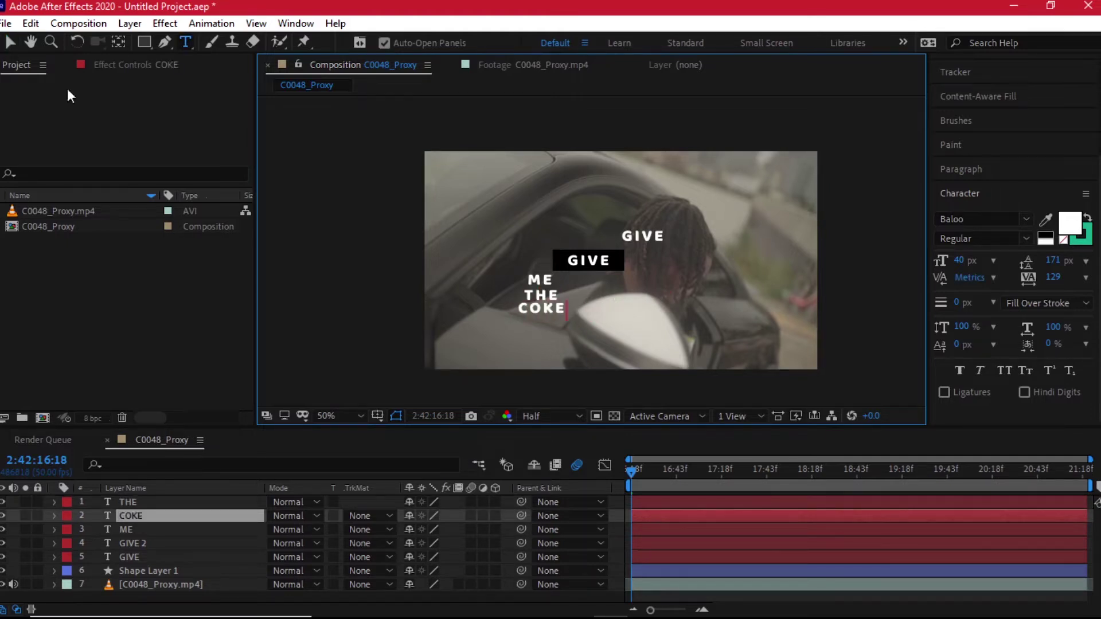
Step: Split the GIVE text layer at 2:42:16:33 and delete the part after the cut
left_click(11, 42)
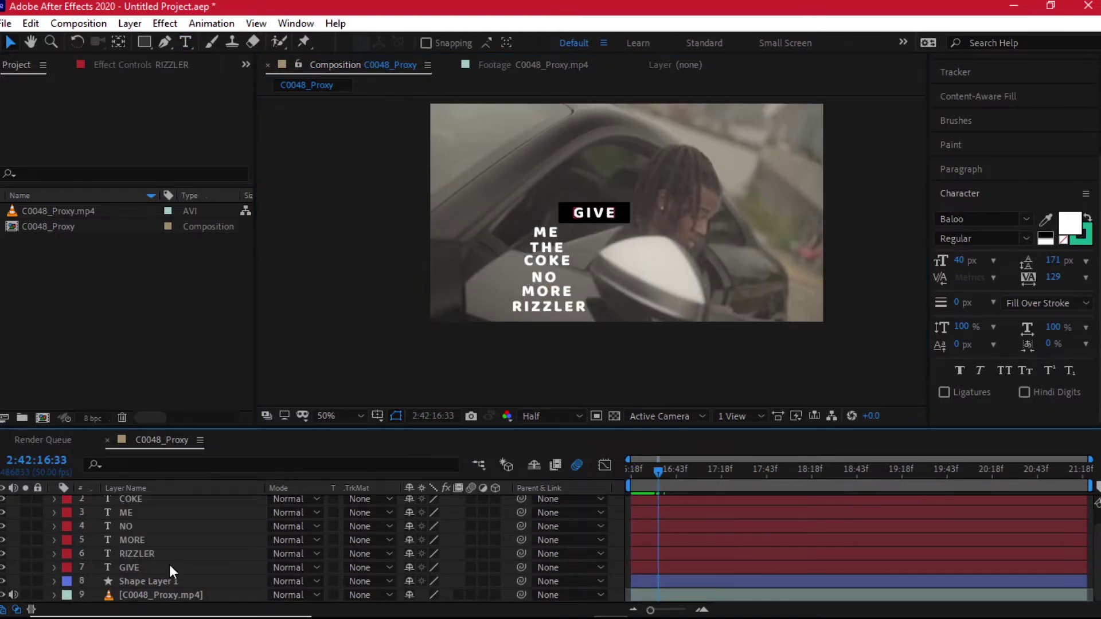
left_click(170, 564)
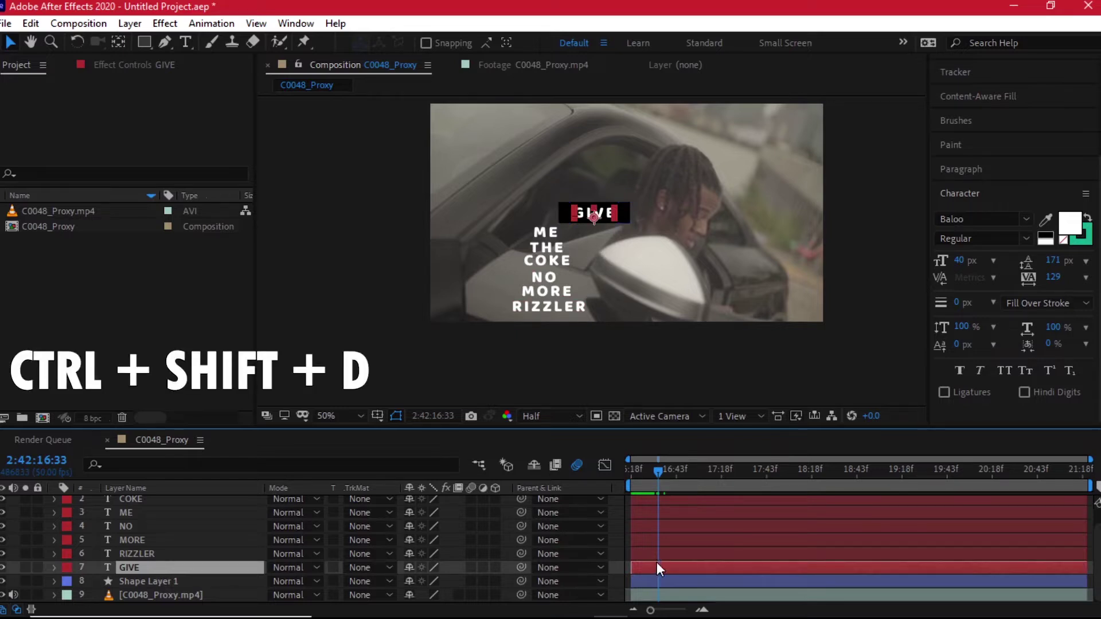
key("ctrl+shift+d")
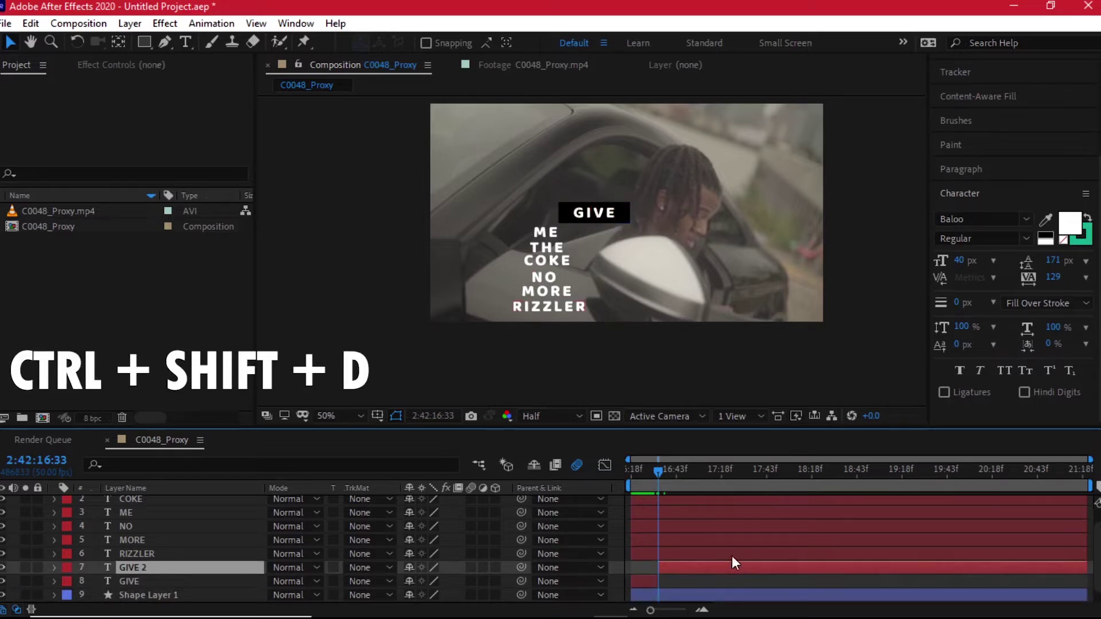
key("Delete")
left_click_drag(660, 477, 633, 477)
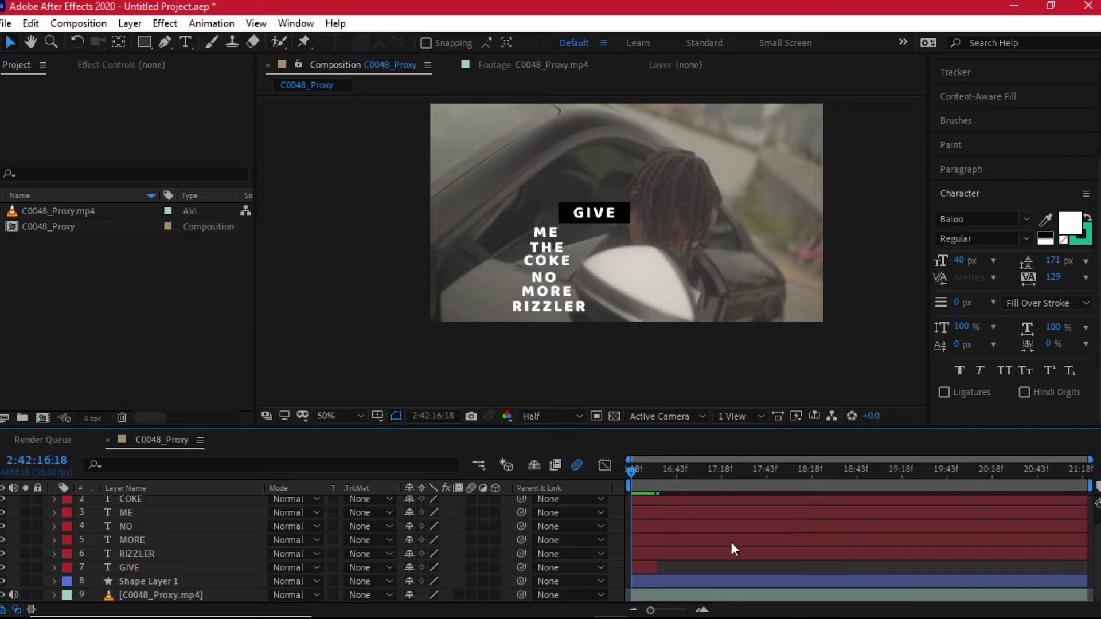
Step: Move the THE, COKE, ME, NO, MORE and RIZZLER layers to start where the GIVE layer ends
scroll(723, 541, "up", 1)
left_click(211, 571)
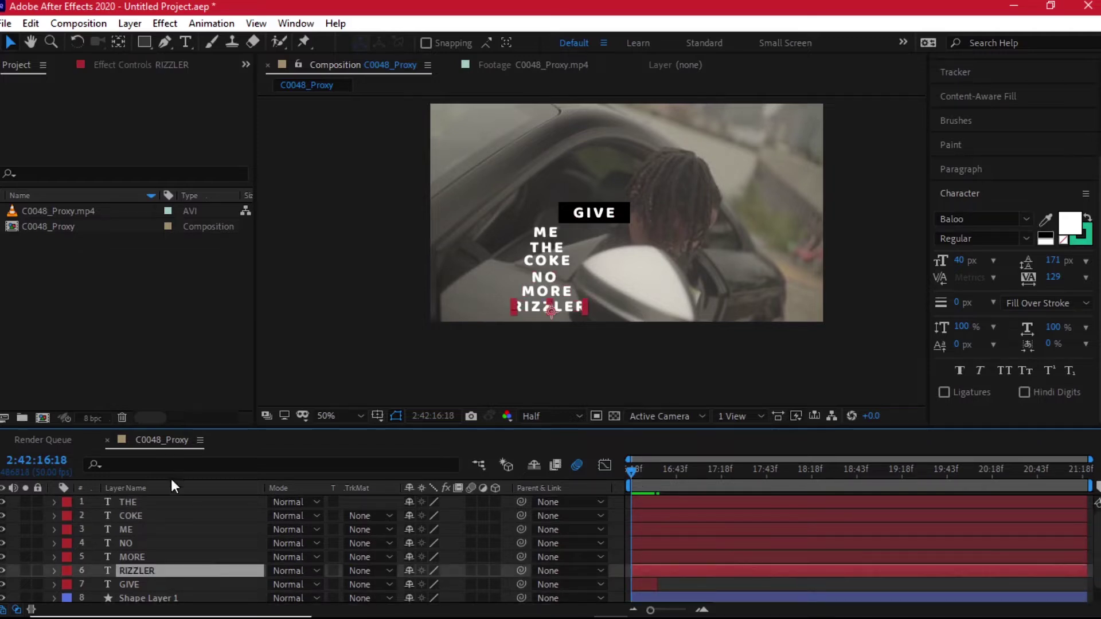
left_click(165, 502)
left_click(136, 575, "shift")
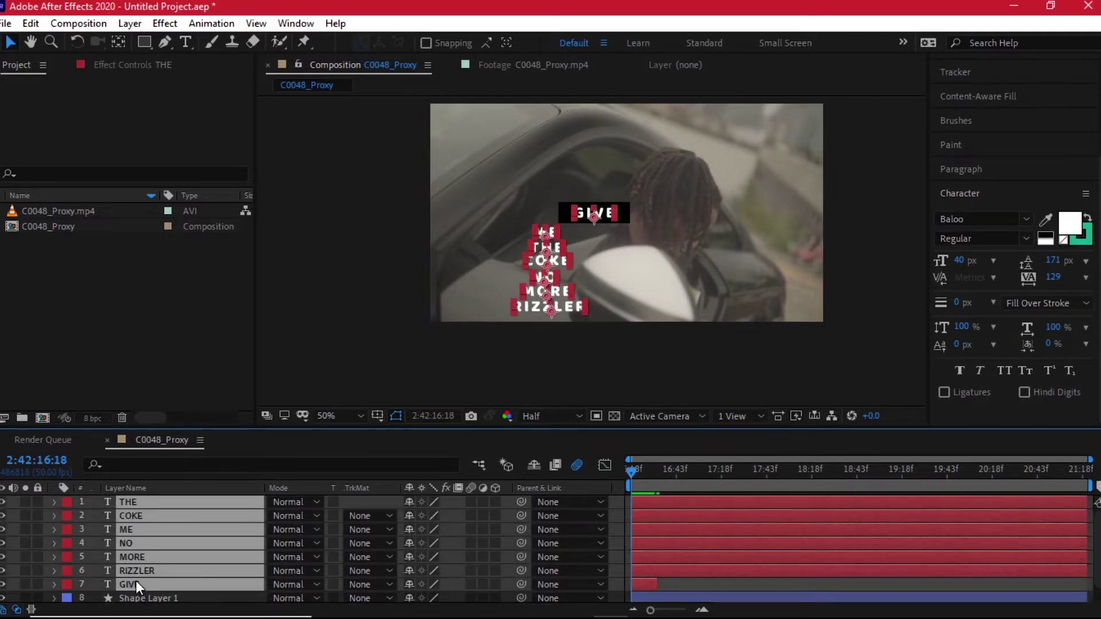
left_click_drag(660, 523, 687, 523)
left_click_drag(627, 477, 639, 476)
scroll(639, 476, "down", 1)
left_click_drag(609, 400, 610, 395)
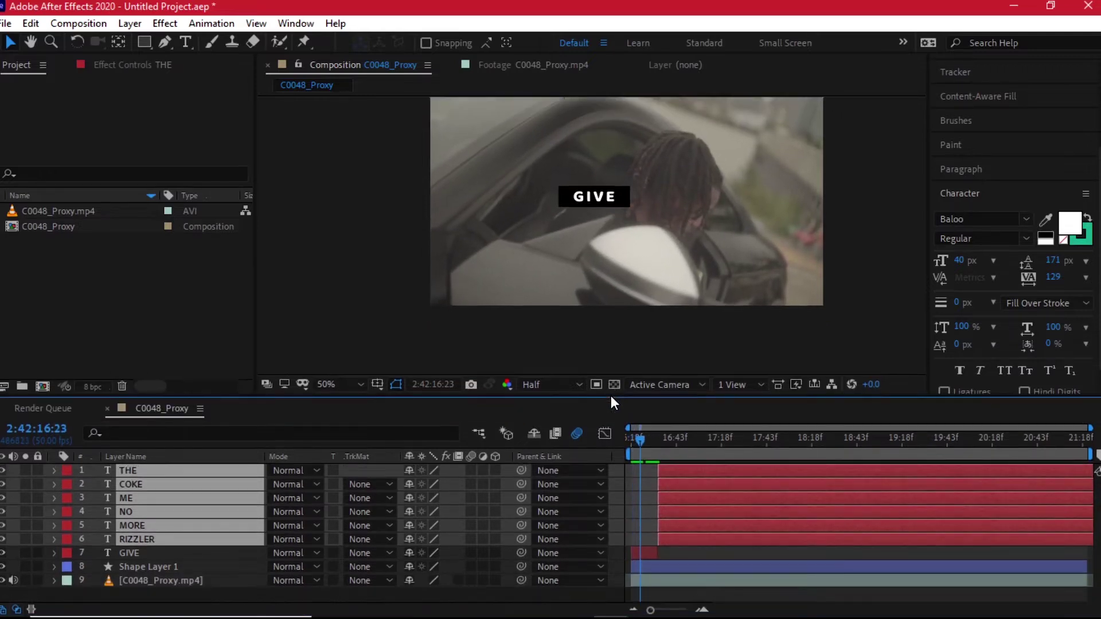
Step: Place the ME text on the black rectangle and shift the THE, COKE, NO, MORE and RIZZLER layers further along the timeline
left_click(678, 565)
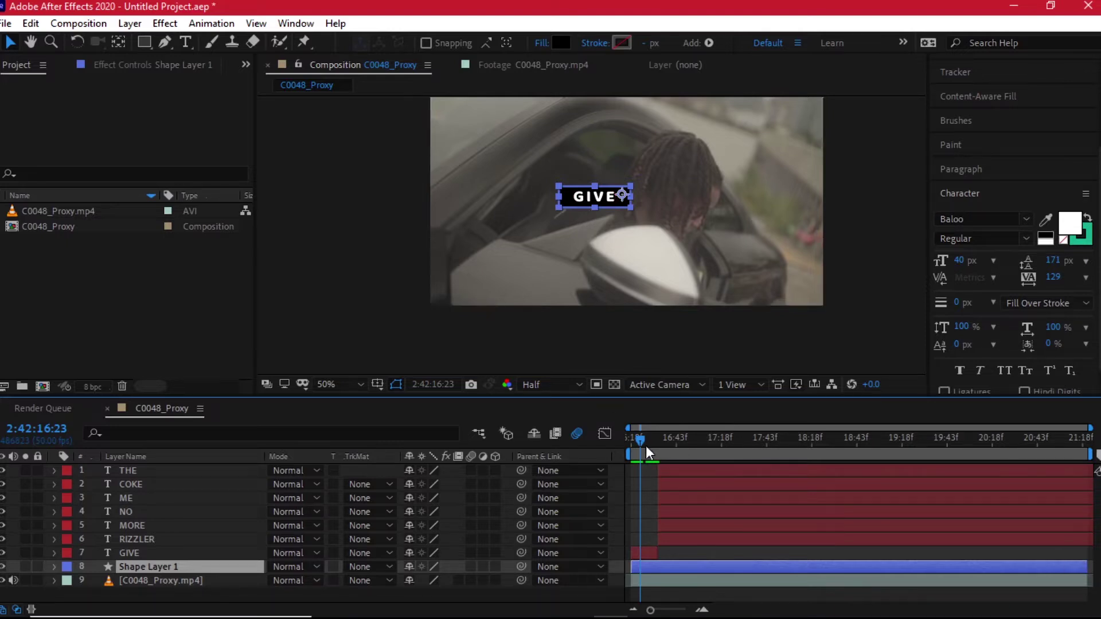
left_click(666, 498)
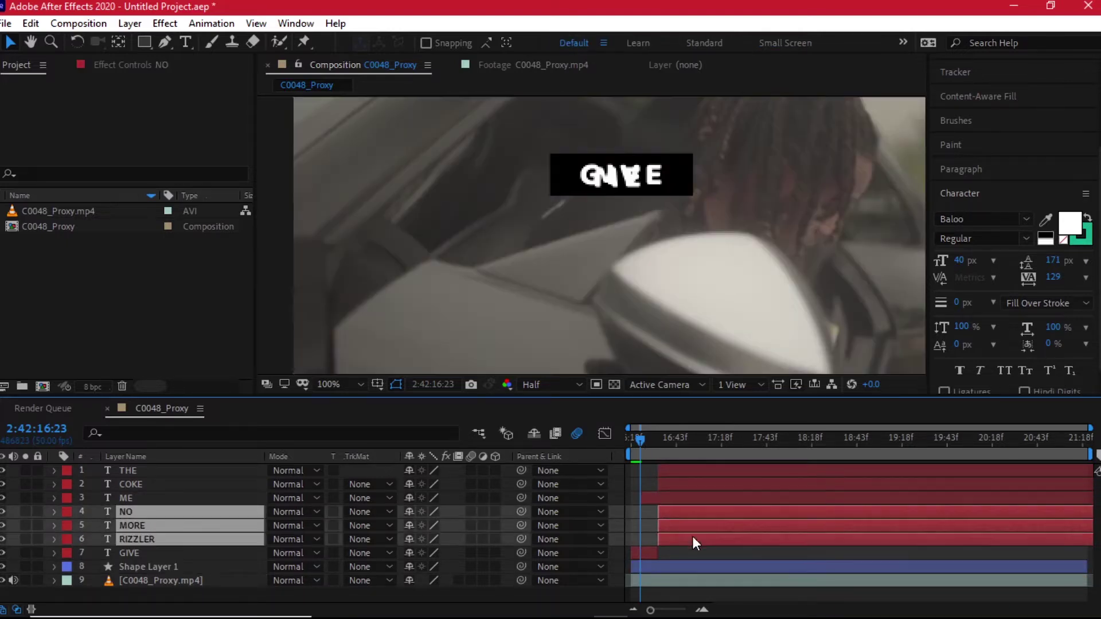
left_click_drag(680, 515, 739, 514)
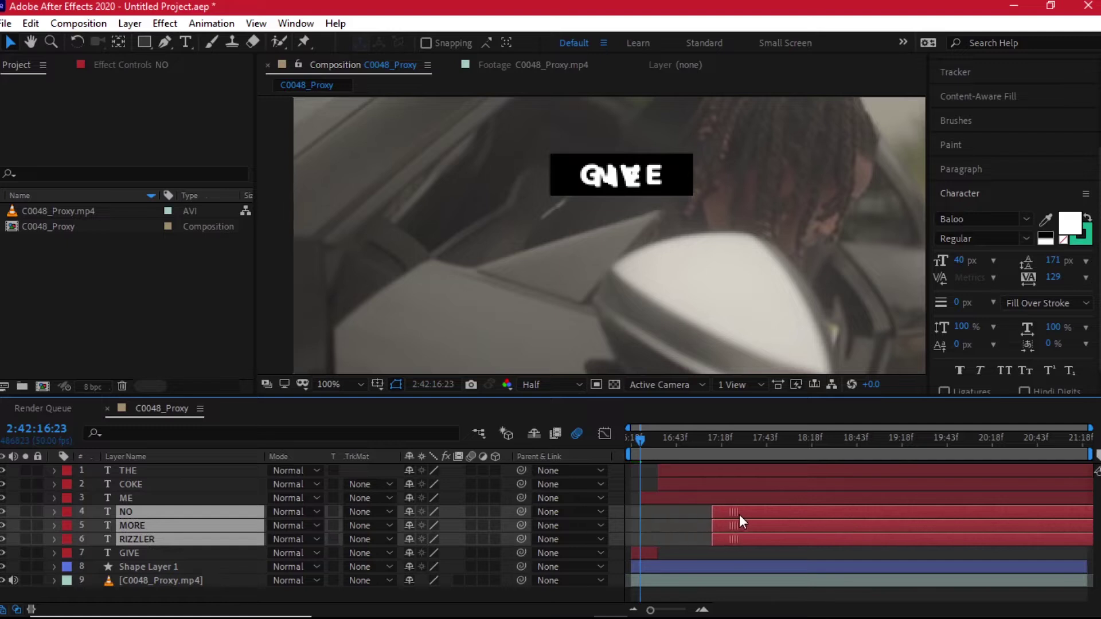
left_click(672, 482)
left_click(704, 479, "shift")
left_click_drag(704, 480, 745, 482)
Step: Reorder the text layers upward from GIVE as ME, THE, COKE, NO, MORE and RIZZLER
left_click_drag(127, 498, 146, 549)
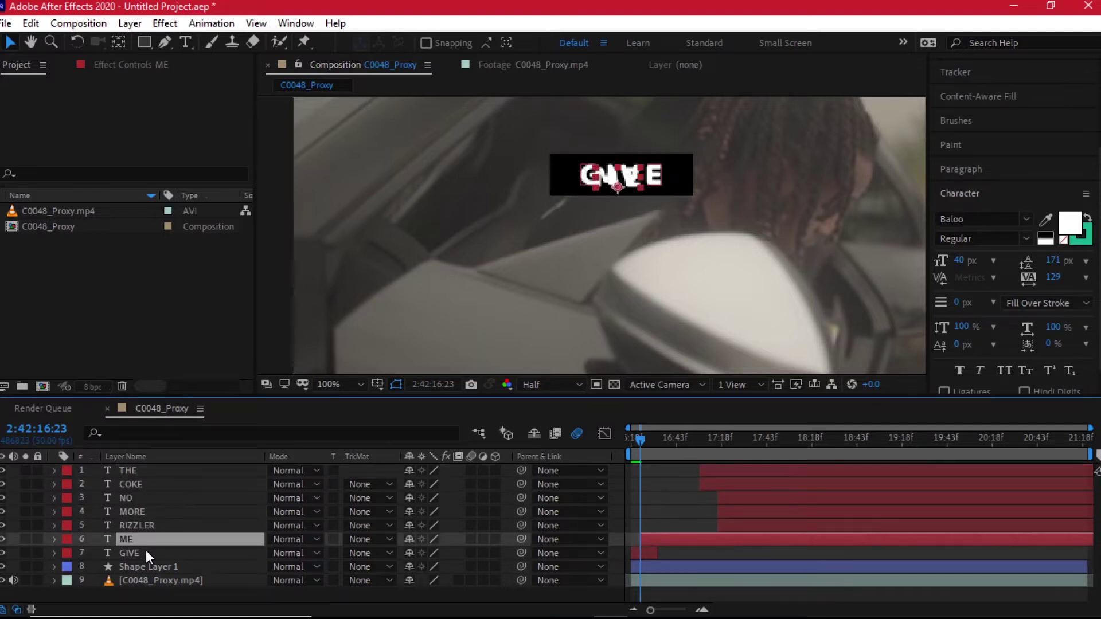
left_click_drag(136, 473, 144, 512)
left_click(144, 473)
mouse_move(145, 474)
left_mouse_down()
mouse_move(144, 508)
mouse_move(159, 480)
left_mouse_up()
left_click(144, 476)
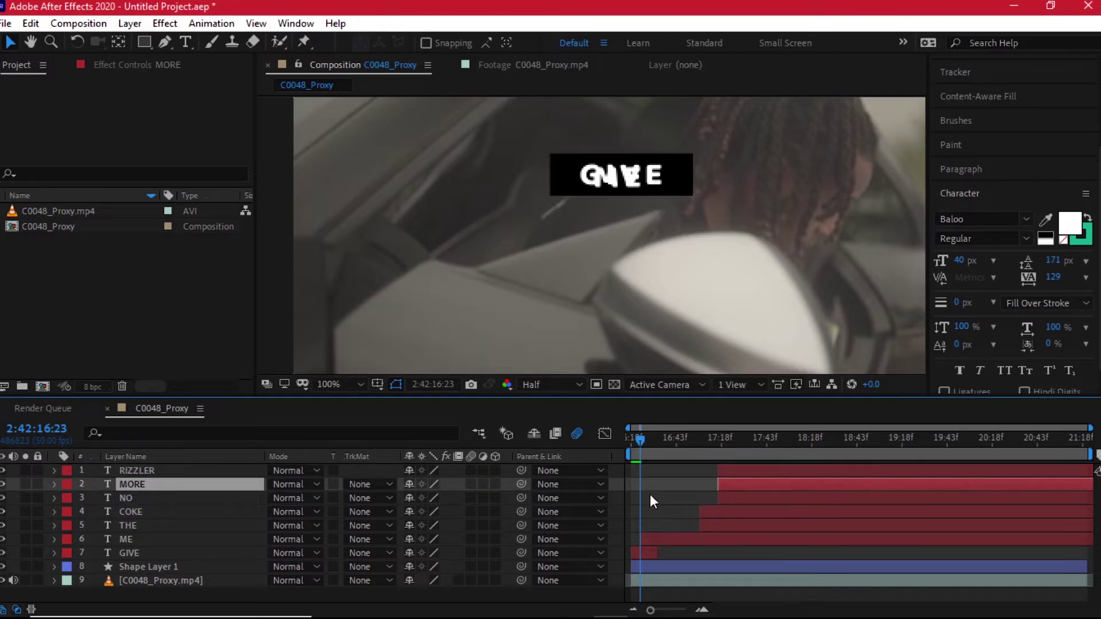
Step: Align the start of the ME layer with the end of GIVE and check the change between the words
left_click_drag(675, 536, 680, 536)
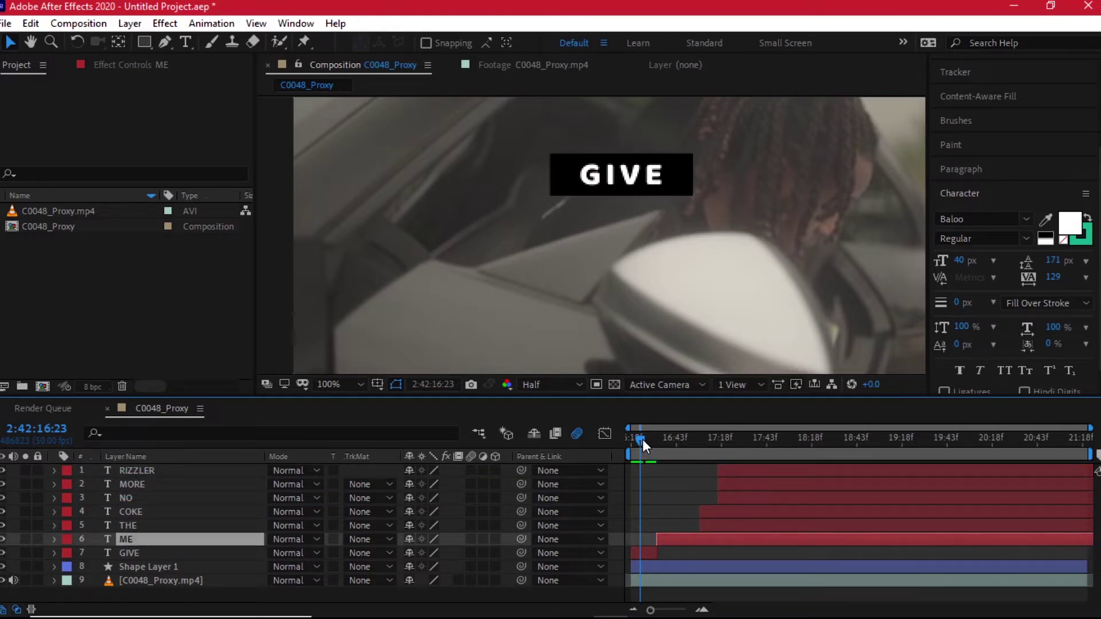
left_click_drag(642, 439, 624, 442)
scroll(639, 283, "down", 2)
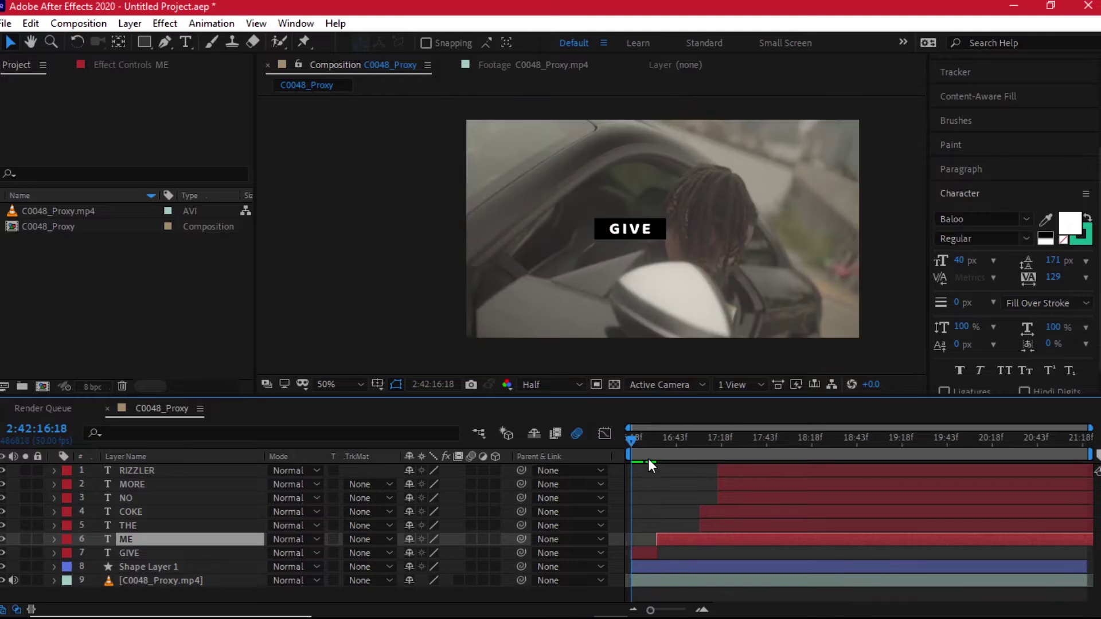
left_click_drag(639, 447, 666, 450)
Step: Start the THE layer at 2:42:16:44 and place its text in the middle of the black rectangle
left_click_drag(668, 450, 678, 451)
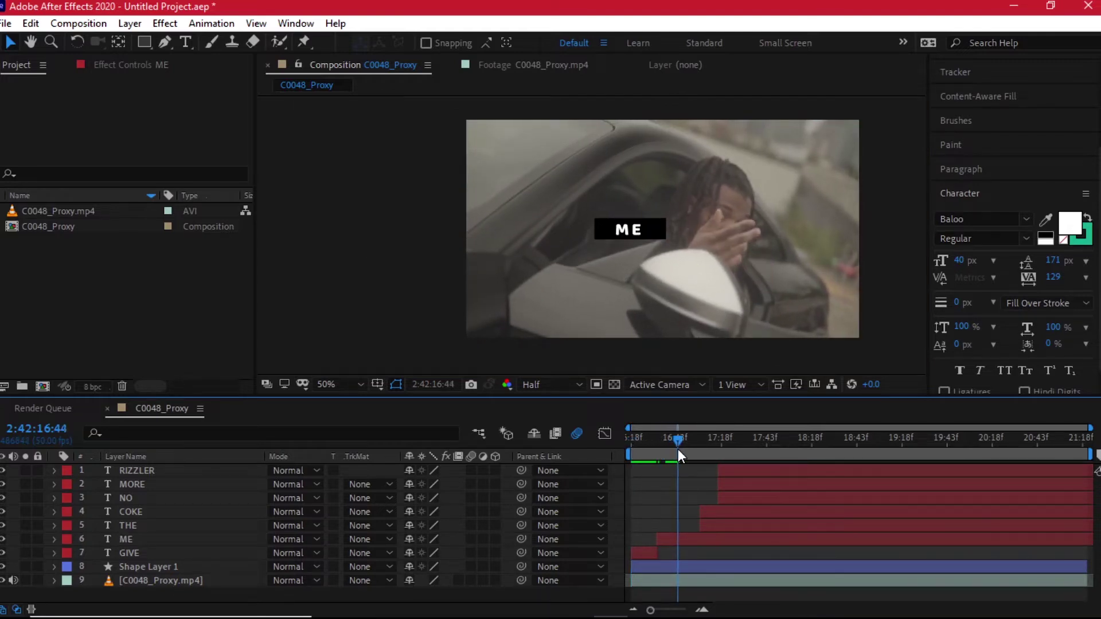
left_click_drag(732, 527, 705, 526)
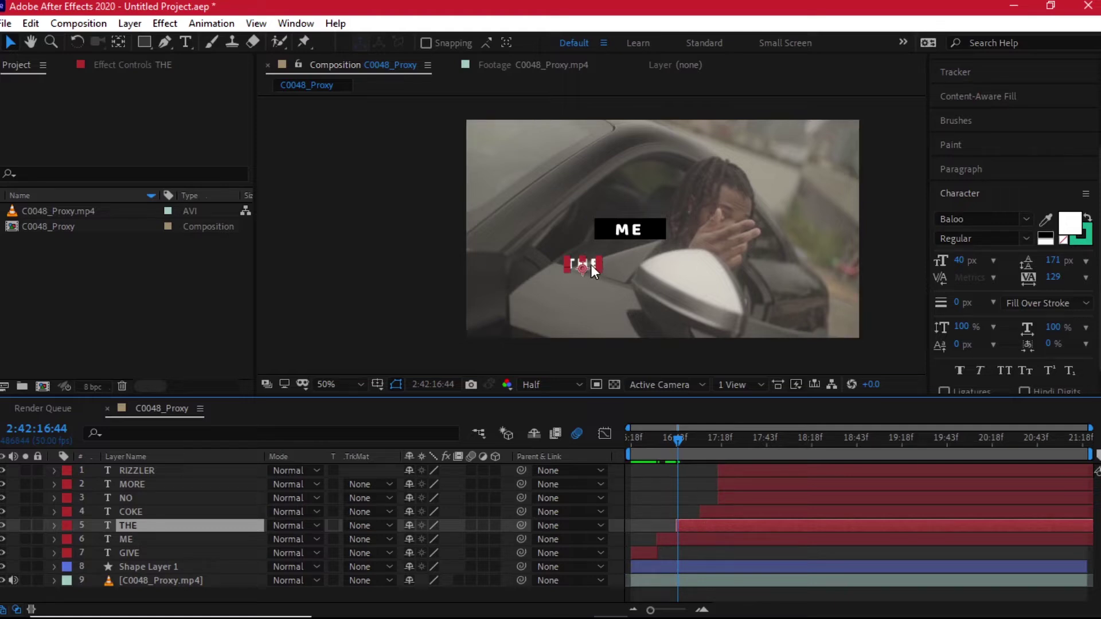
left_click_drag(591, 270, 627, 233)
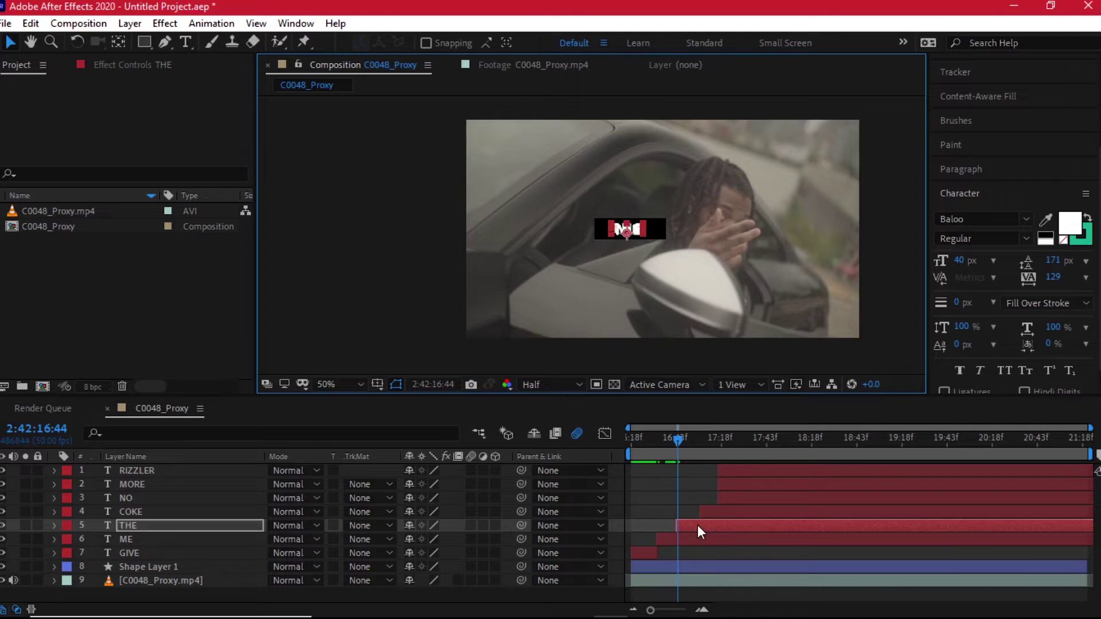
Step: Split the ME layer at 2:42:16:43 and delete the part after the cut
left_click(703, 540)
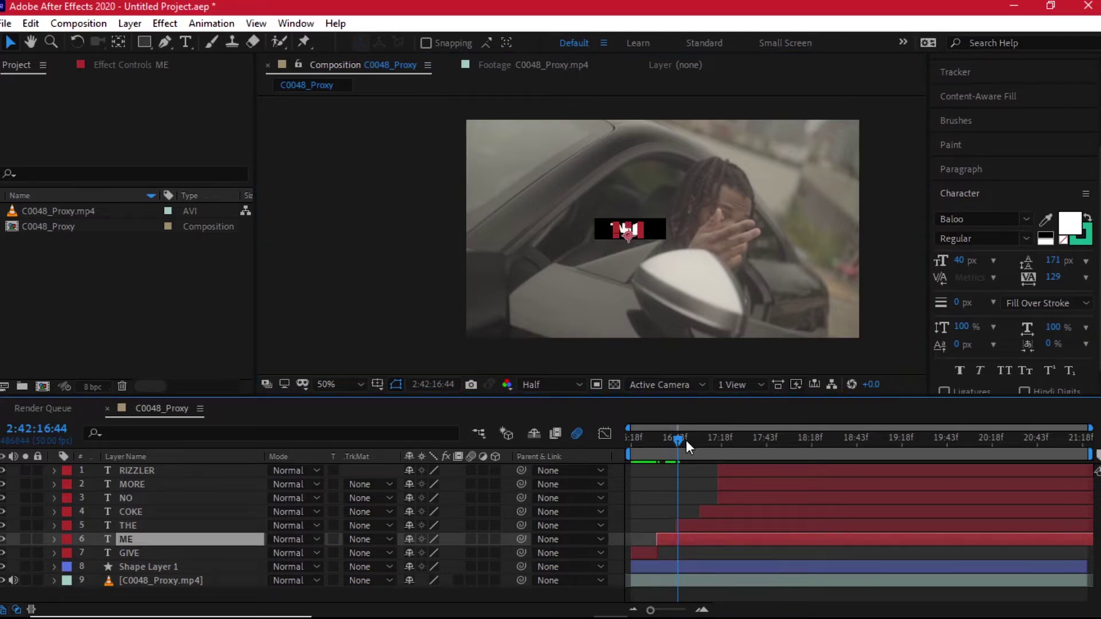
left_click_drag(686, 447, 676, 449)
key("ctrl+shift+d")
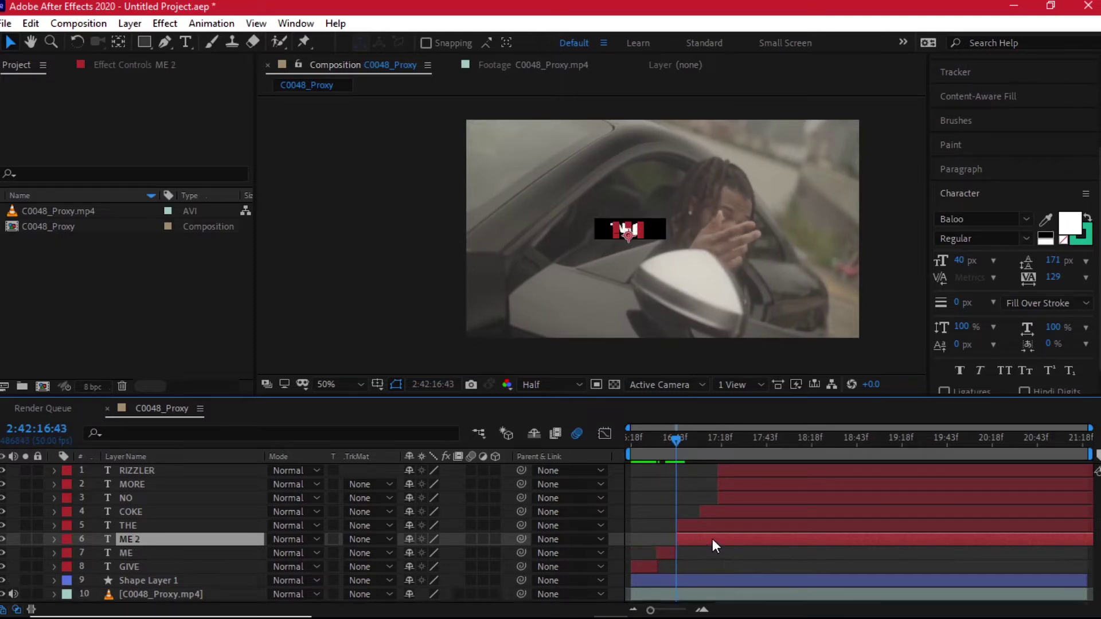
key("Delete")
Step: Place the COKE text on the black rectangle and cut off the THE layer from 2:42:17:06 onward
left_click_drag(675, 449, 704, 430)
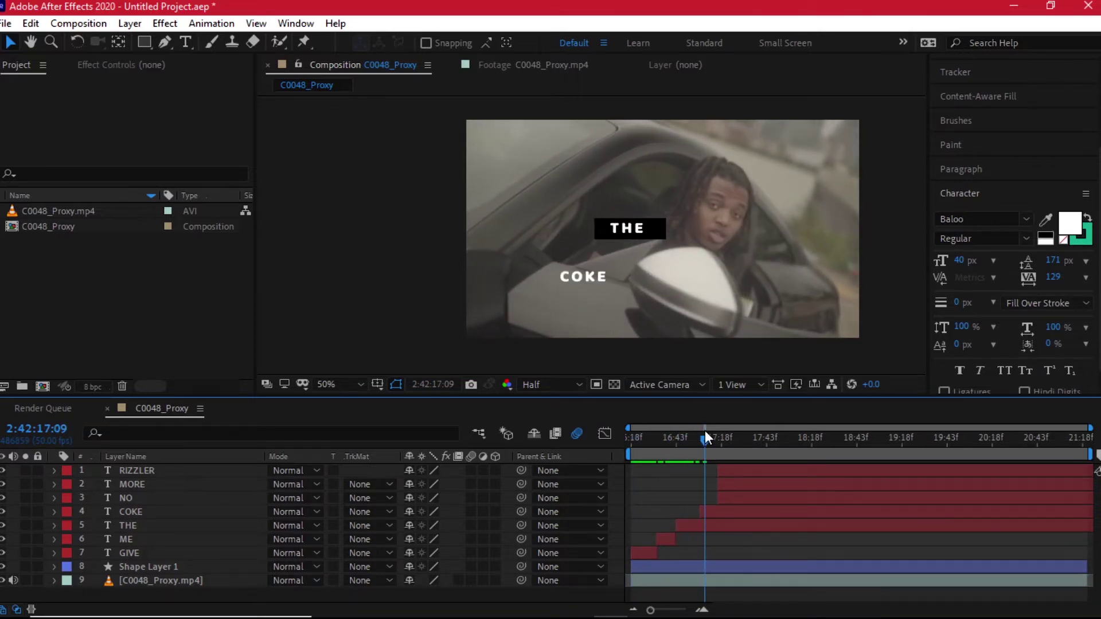
left_click_drag(587, 280, 636, 228)
left_click(704, 528)
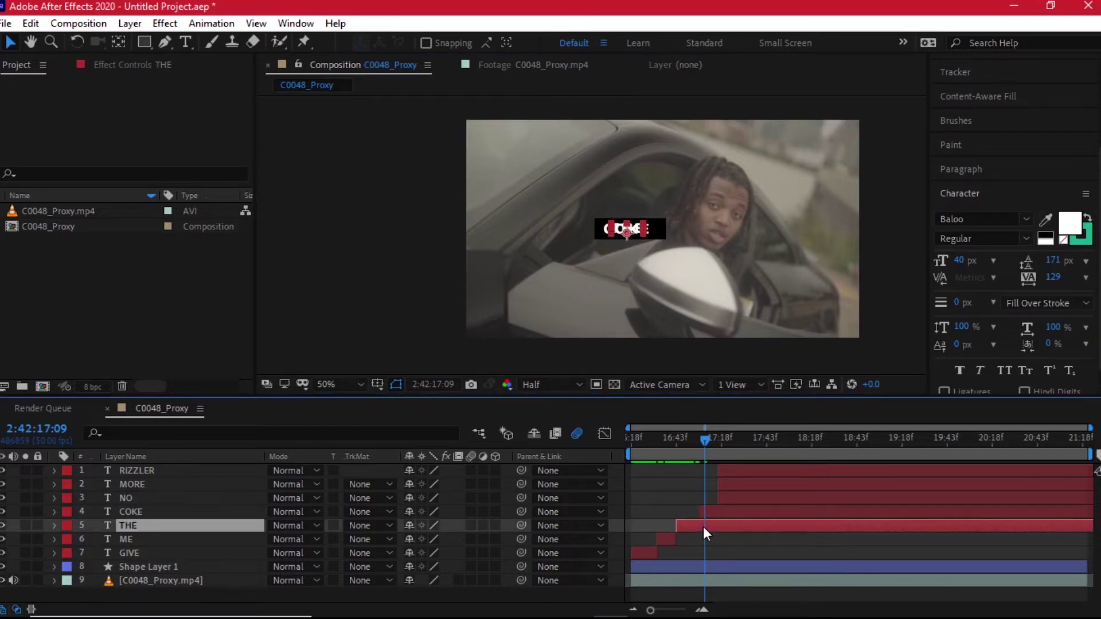
left_click_drag(709, 440, 704, 442)
key("ctrl+shift+d")
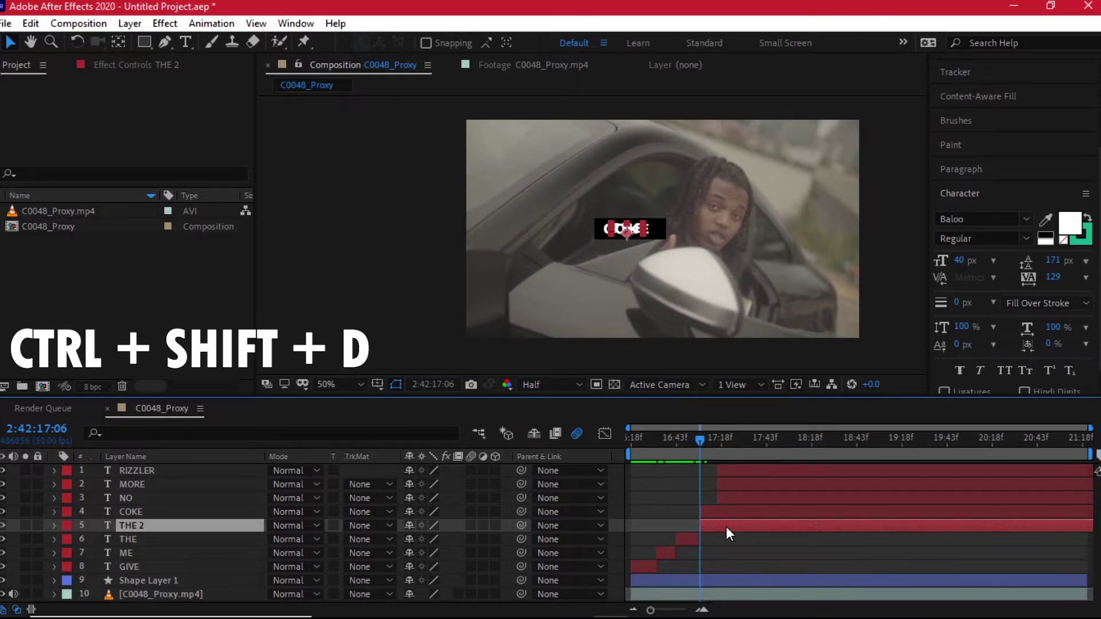
key("Delete")
Step: Nudge the short ME and THE layers slightly later so each word follows directly after the previous one
key("Home")
mouse_move(645, 442)
left_mouse_down()
mouse_move(624, 442)
mouse_move(688, 443)
mouse_move(652, 447)
left_mouse_up()
left_click(668, 540)
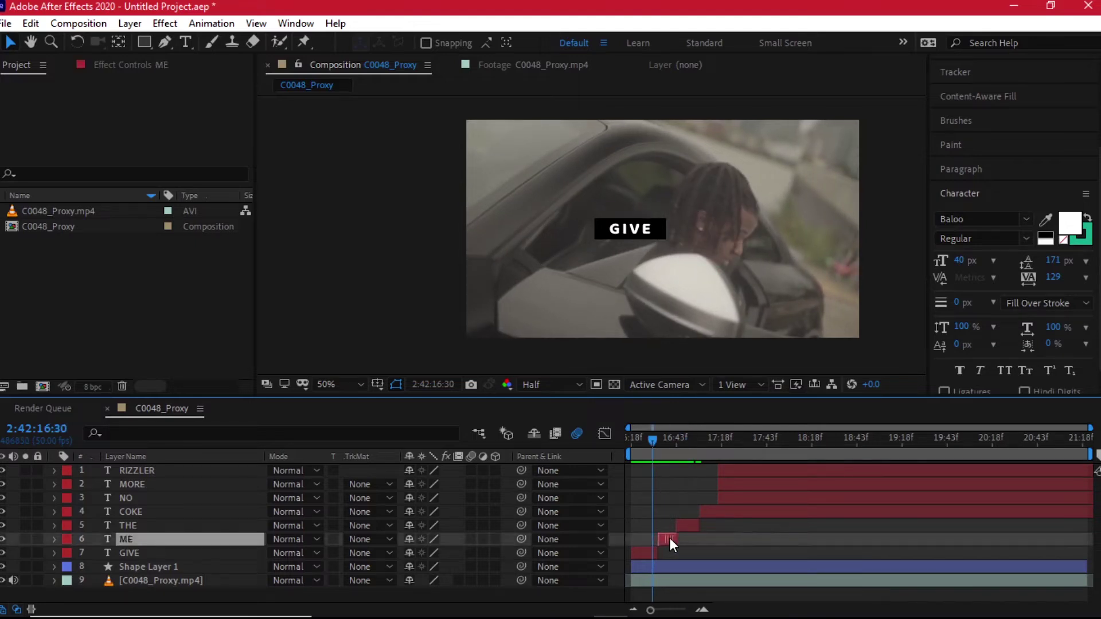
left_click(689, 525)
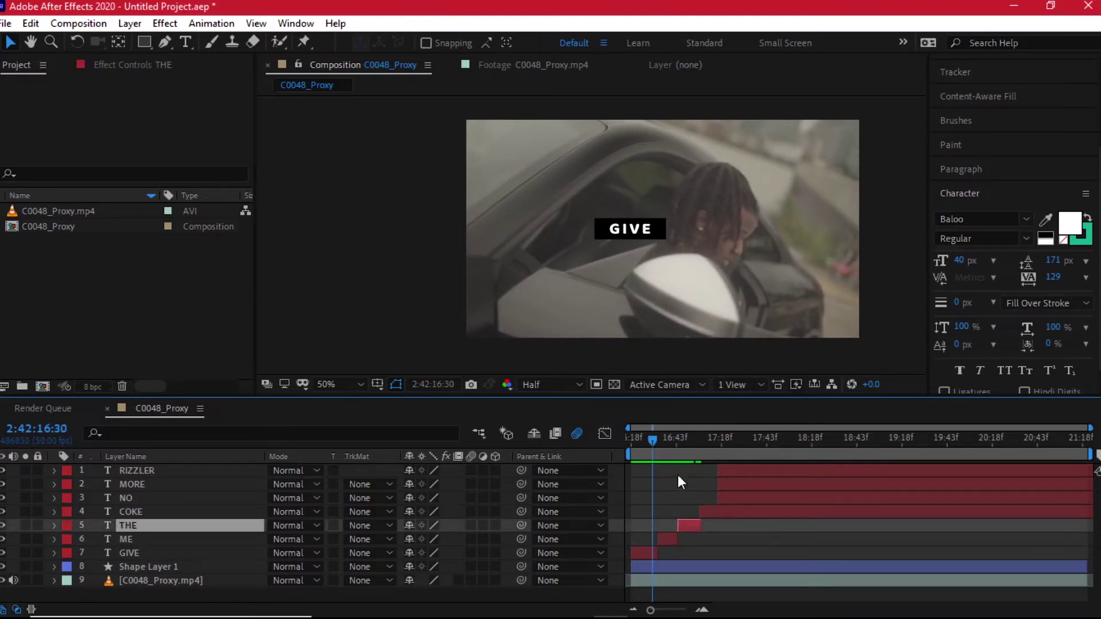
Step: Start the NO layer at 2:42:17:18 and shift the MORE and RIZZLER layers further along the timeline
left_click_drag(641, 439, 721, 443)
left_click(754, 472)
left_click(749, 495, "shift")
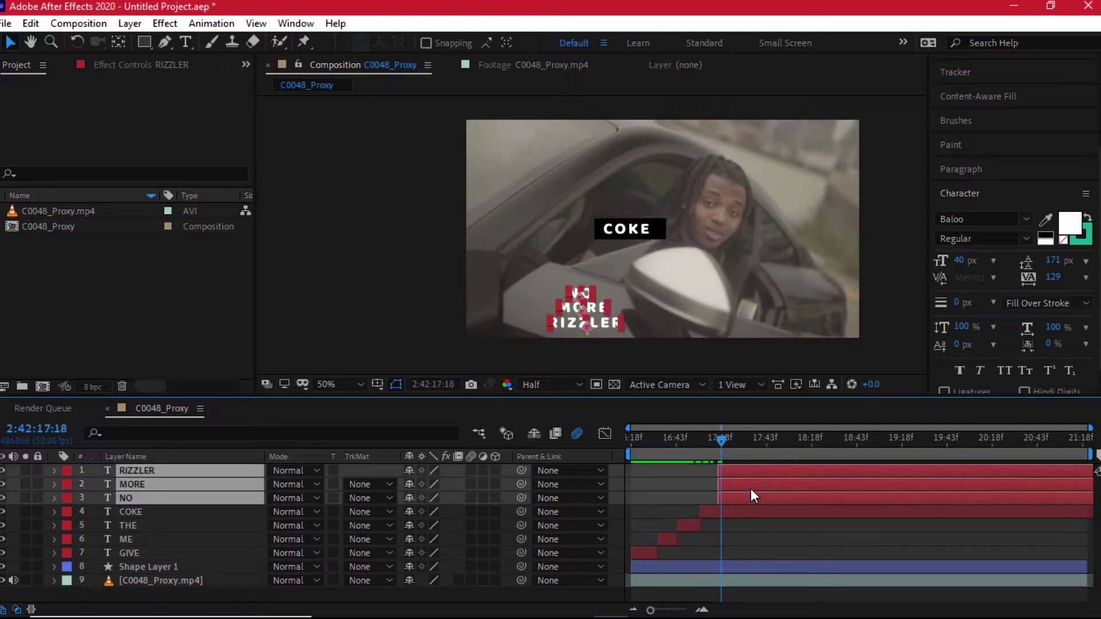
left_click_drag(751, 482, 734, 497)
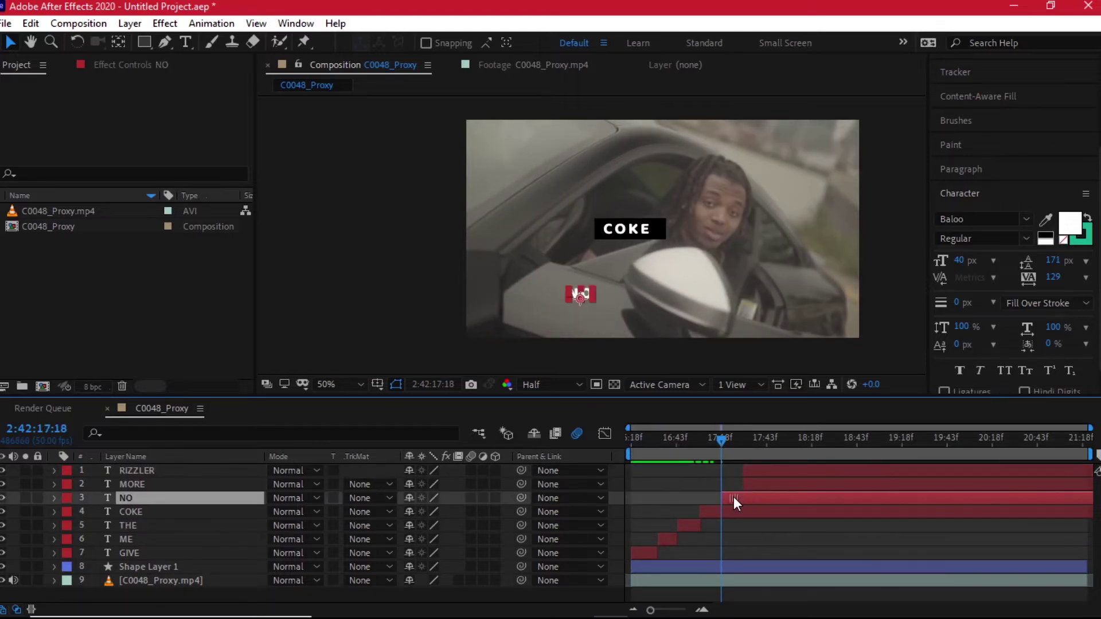
Step: Cut off the COKE layer from 2:42:17:18 onward and center the NO text on the black rectangle
left_click(730, 514)
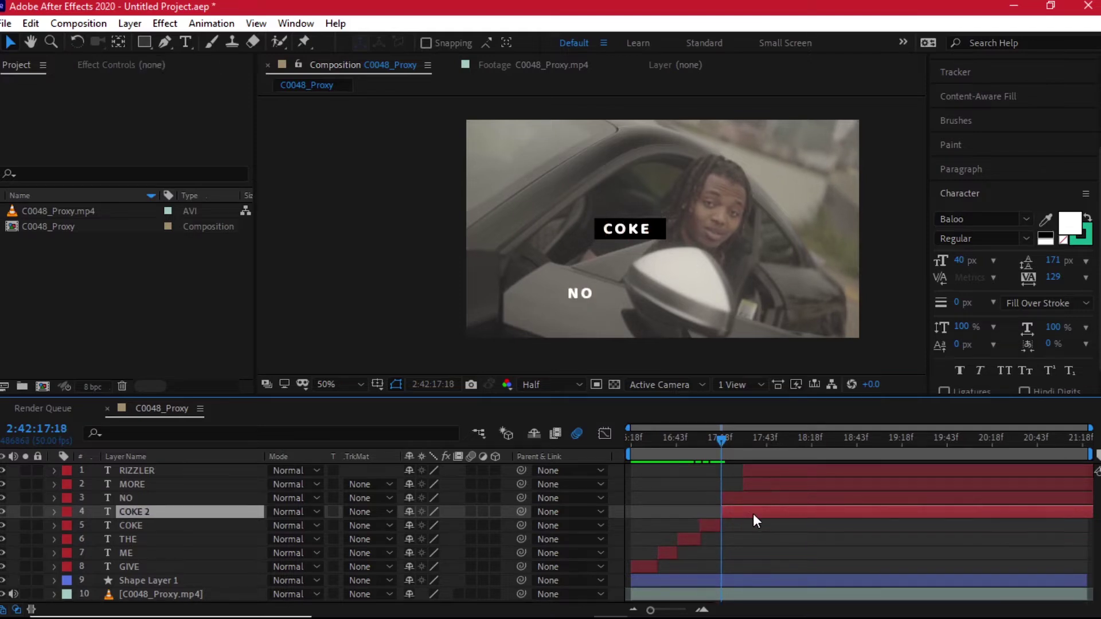
key("alt+]")
left_click(580, 293)
scroll(614, 255, "up", 2)
left_click_drag(629, 322, 711, 194)
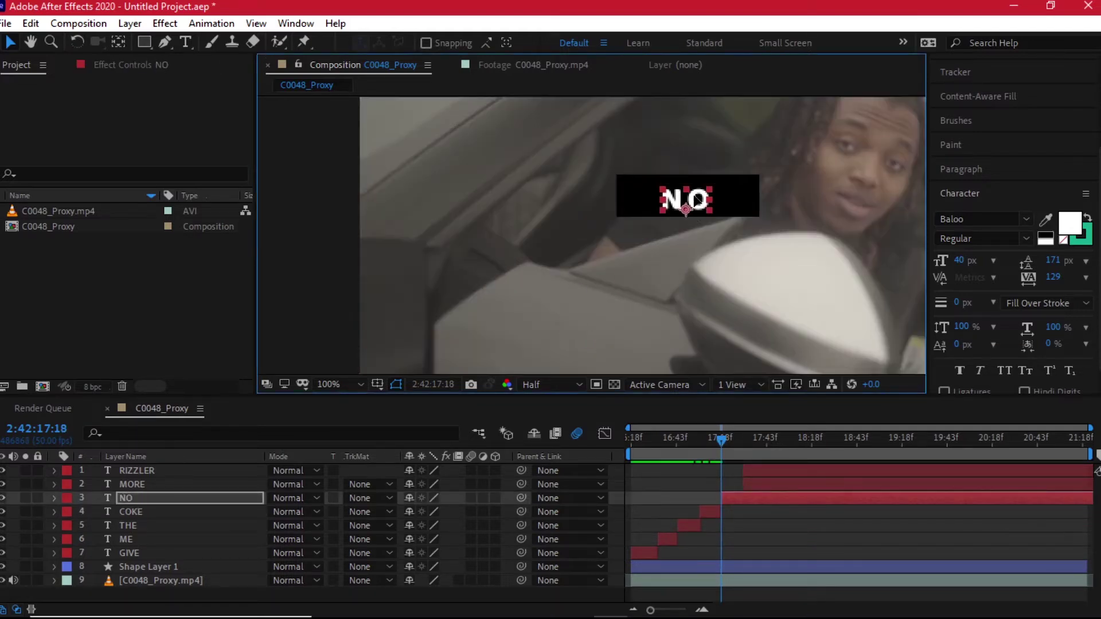
scroll(597, 241, "down", 2)
Step: Trim the end of the NO layer to 2:42:17:29 and shift the RIZZLER layer later than MORE
left_click(739, 438)
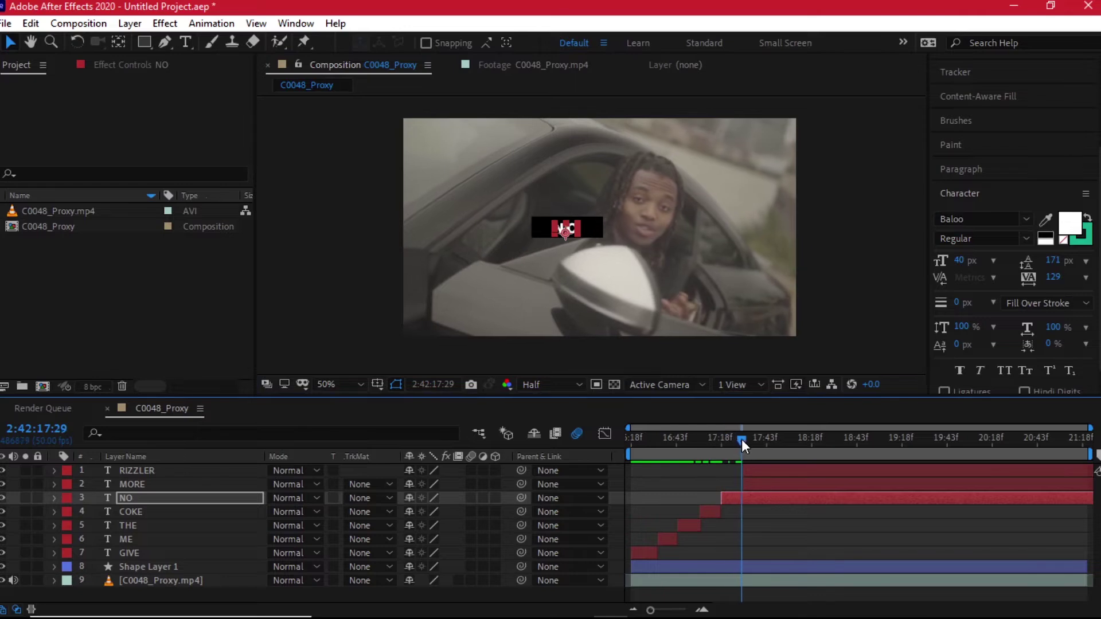
key("alt+]")
left_click_drag(746, 472, 796, 475)
Step: Place the MORE text on the black rectangle, then split its layer where the word ends and delete the remainder
left_click(754, 439)
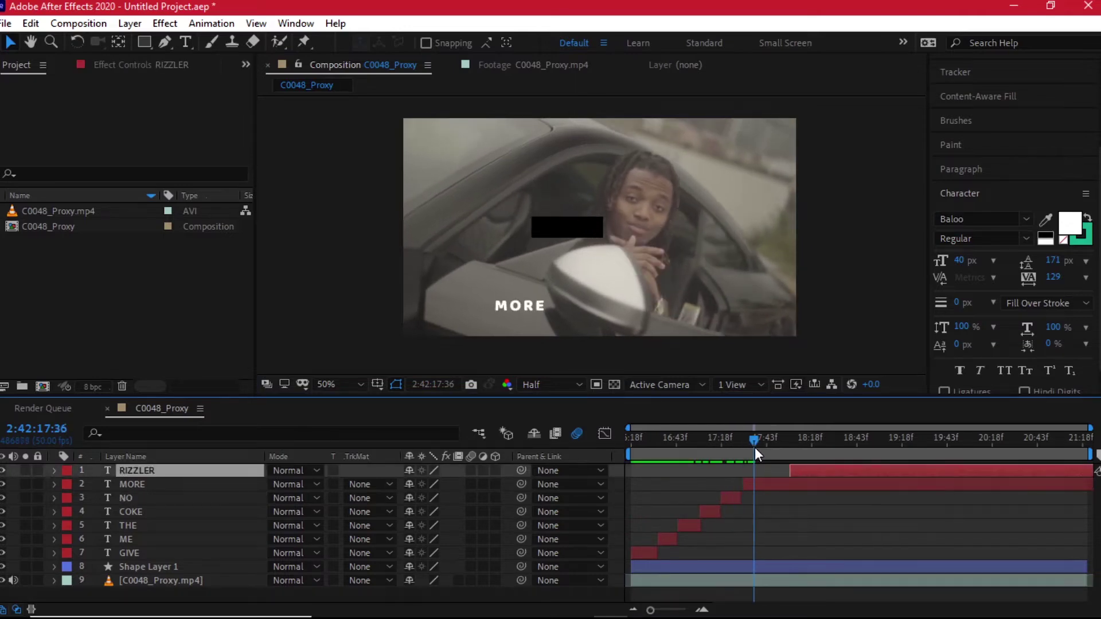
left_click(522, 308)
left_click_drag(522, 309, 575, 230)
left_click_drag(752, 440, 758, 463)
key("ctrl+shift+d")
key("Delete")
Step: Play back the word sequence from the start to check the caption timing
key("space")
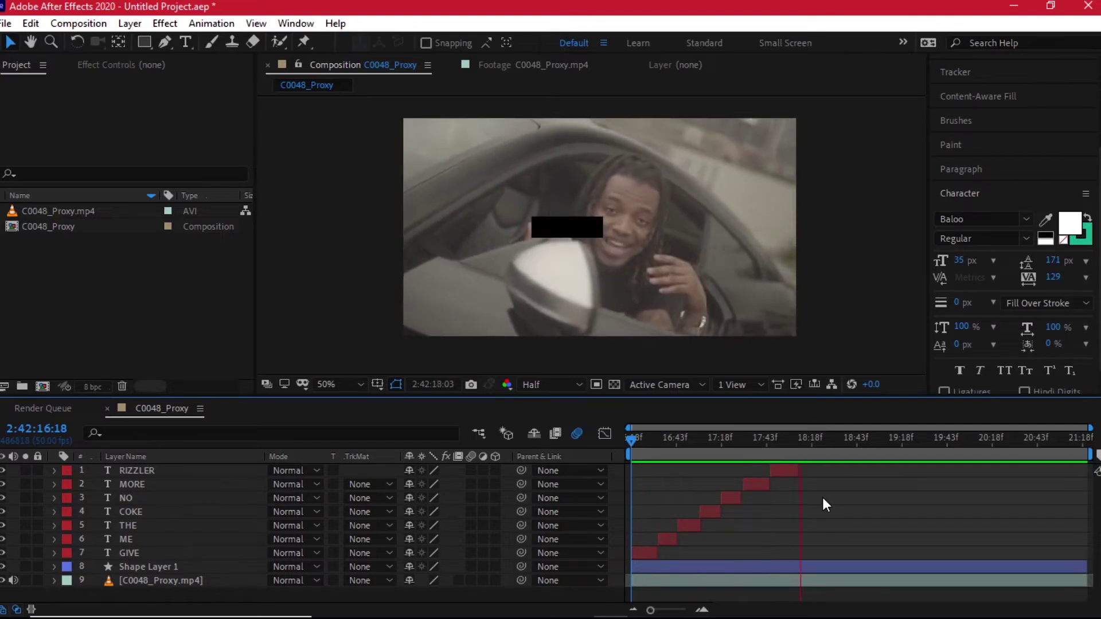
key("space")
Step: Pre-compose all seven word layers together with Shape Layer 1 into a new composition named TEXT ANIMATION
left_click(180, 566)
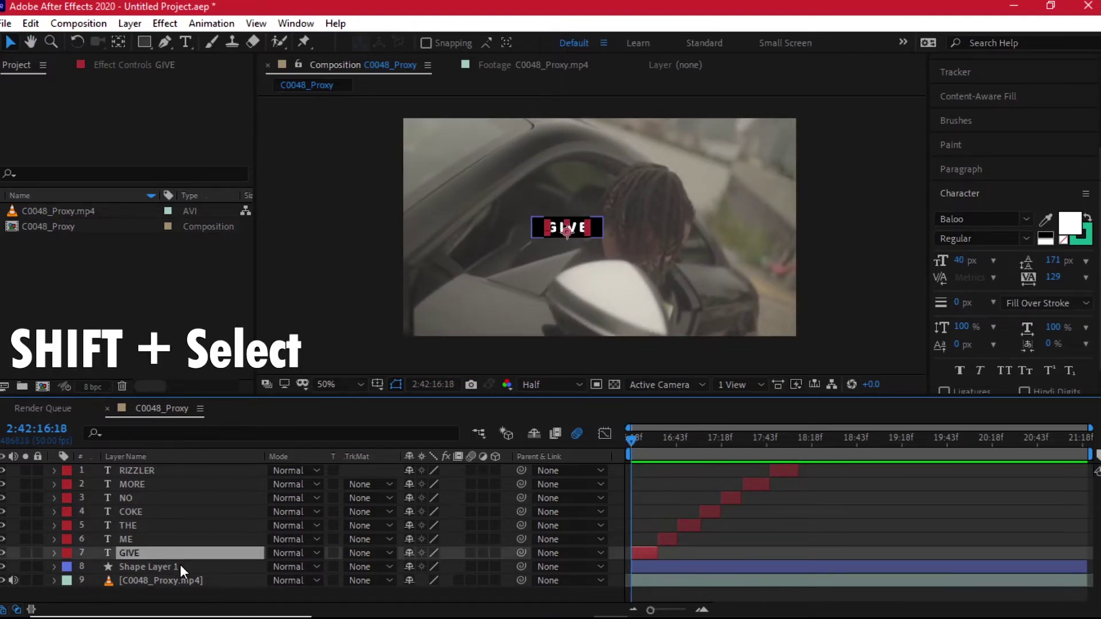
left_click(134, 471, "shift")
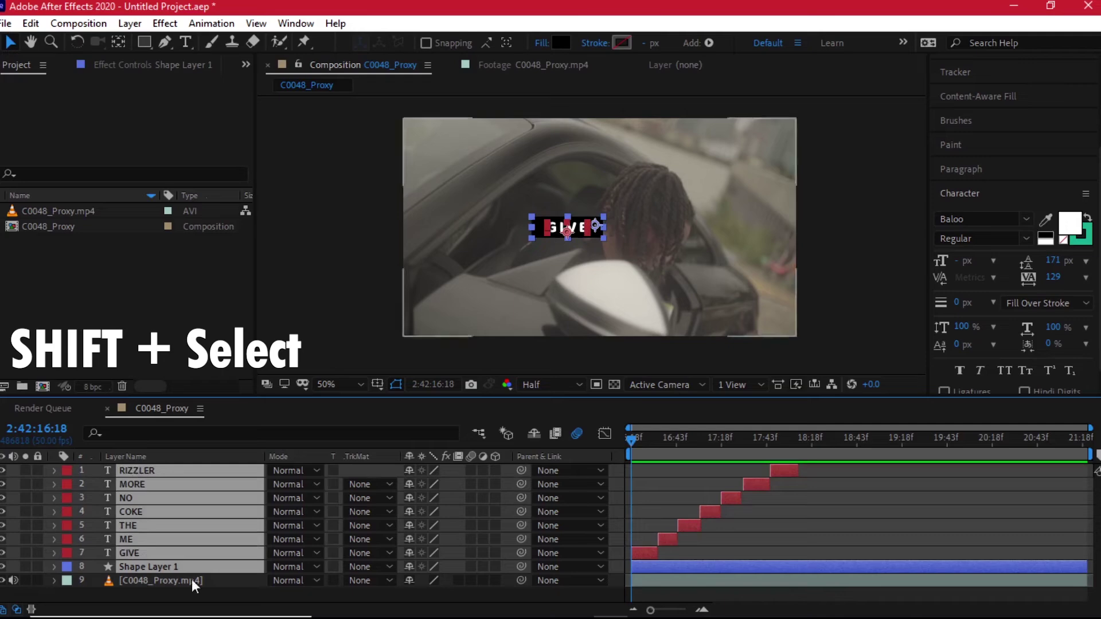
right_click(187, 505)
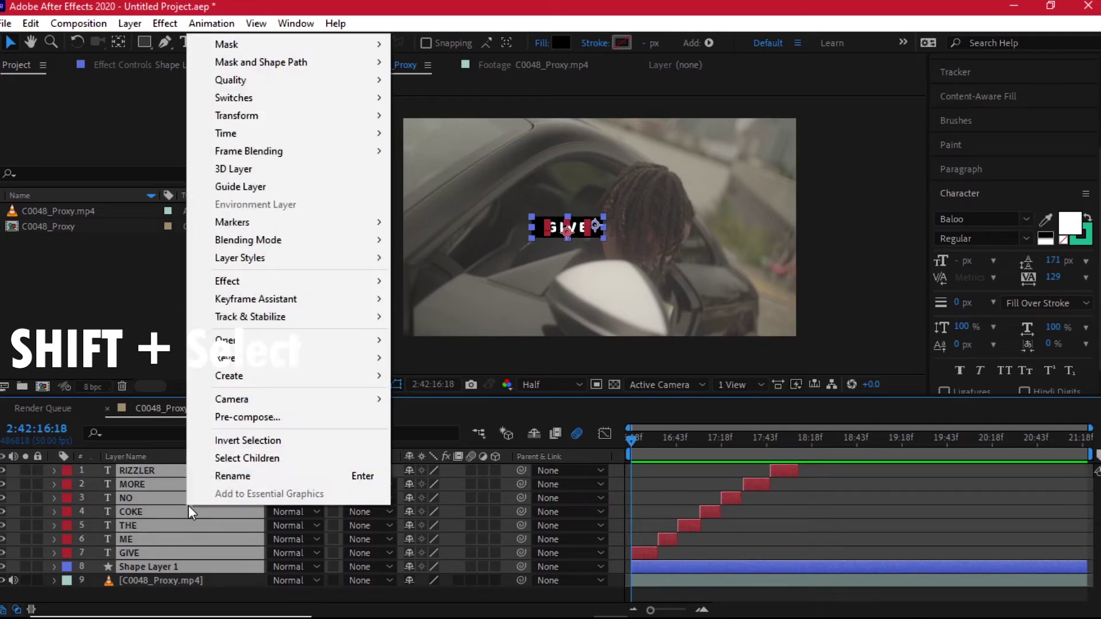
left_click(248, 417)
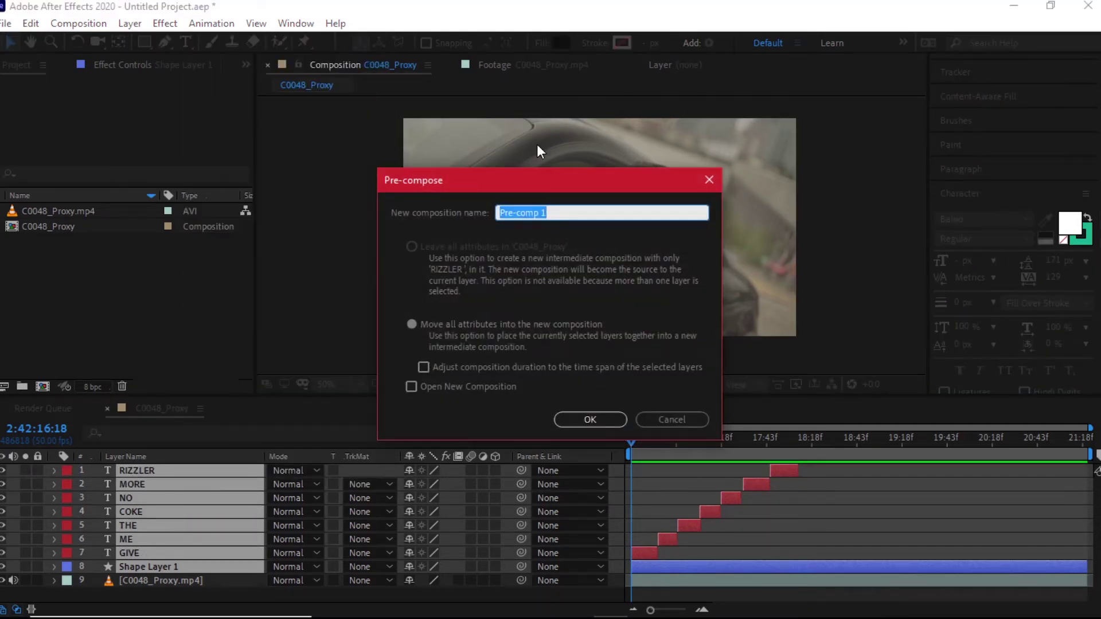
type("TEXT ANIMATION")
key("Return")
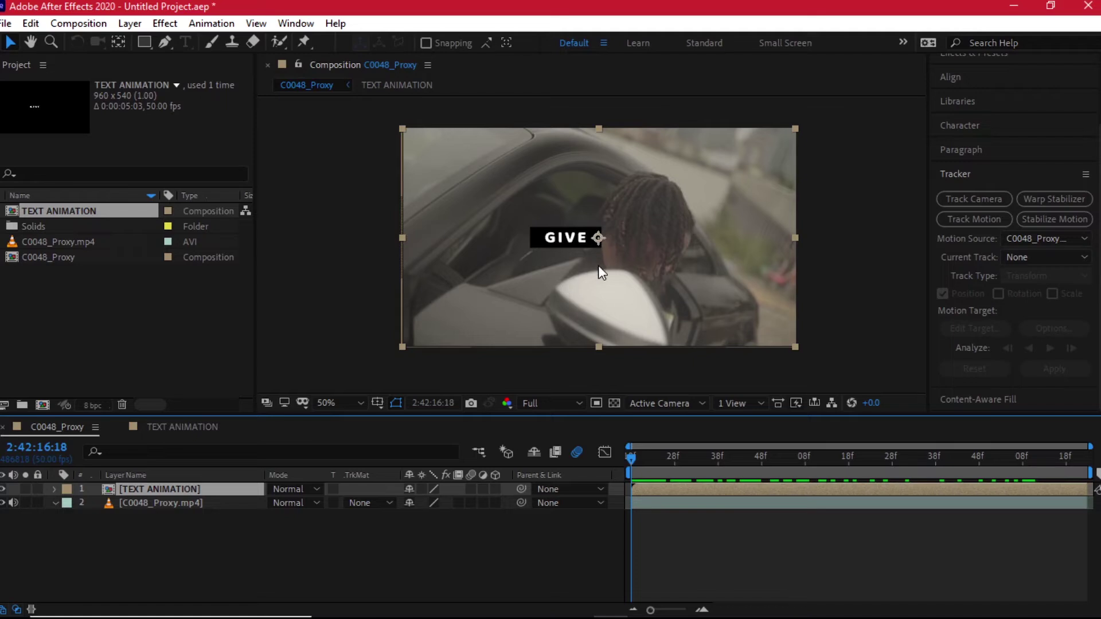
left_click(319, 542)
left_click(1007, 168)
left_click(987, 254)
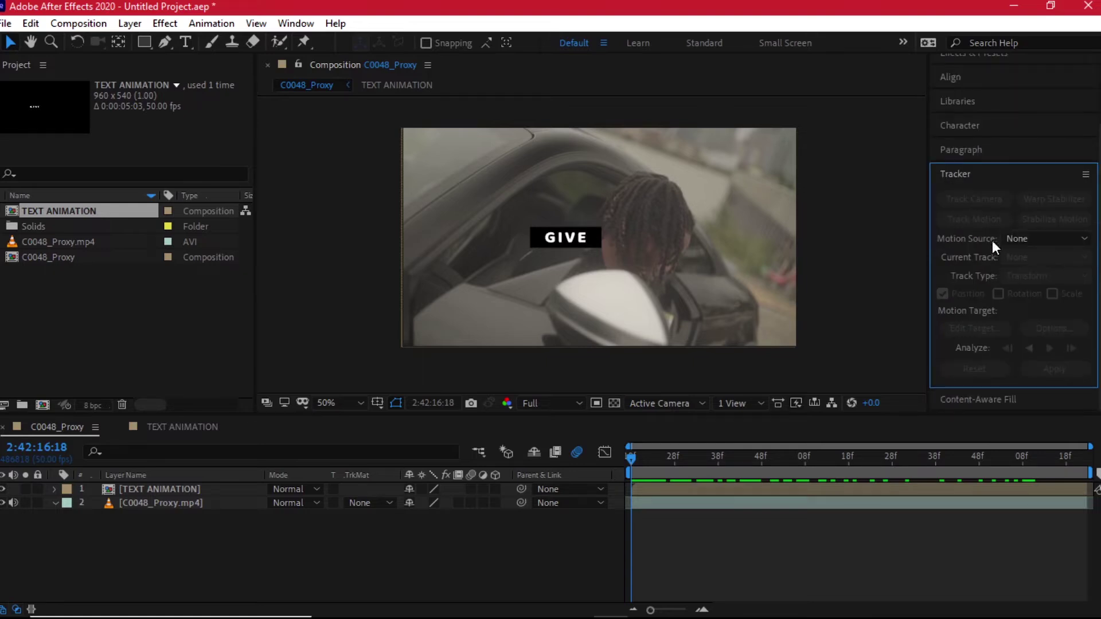
left_click(301, 23)
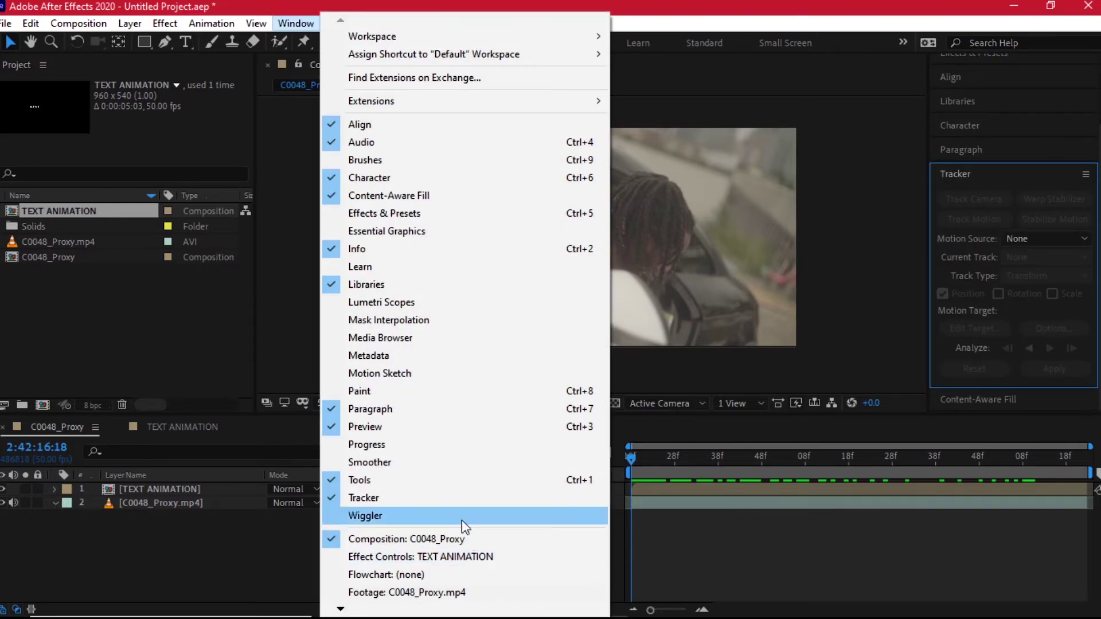
left_click(436, 5)
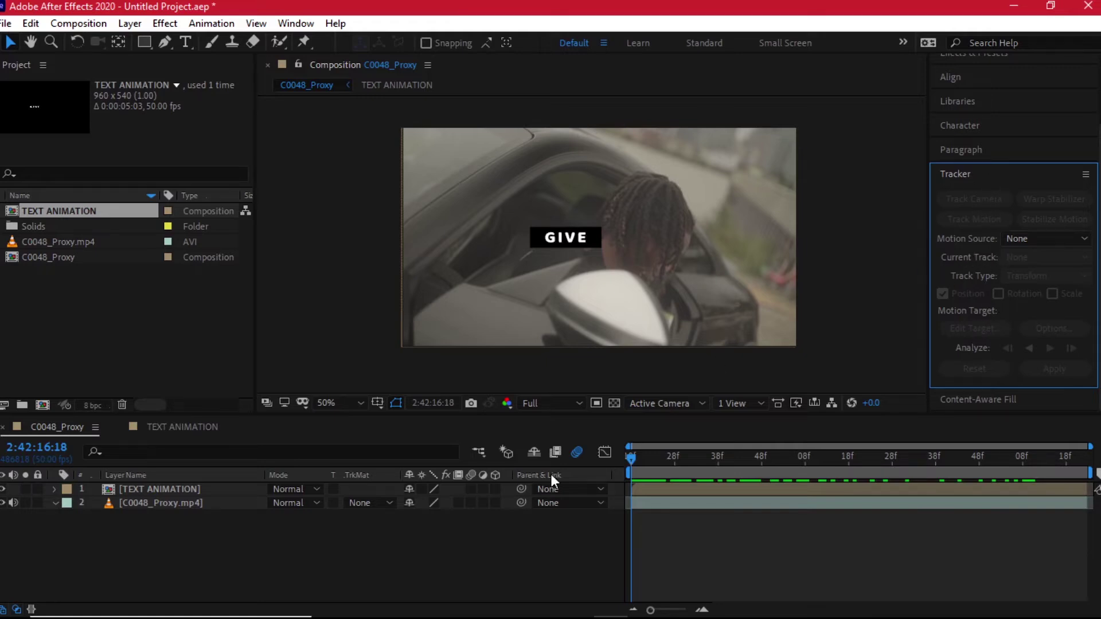
Step: Start a position motion track on the C0048_Proxy.mp4 footage layer and show its track point in the layer view
left_click(175, 503)
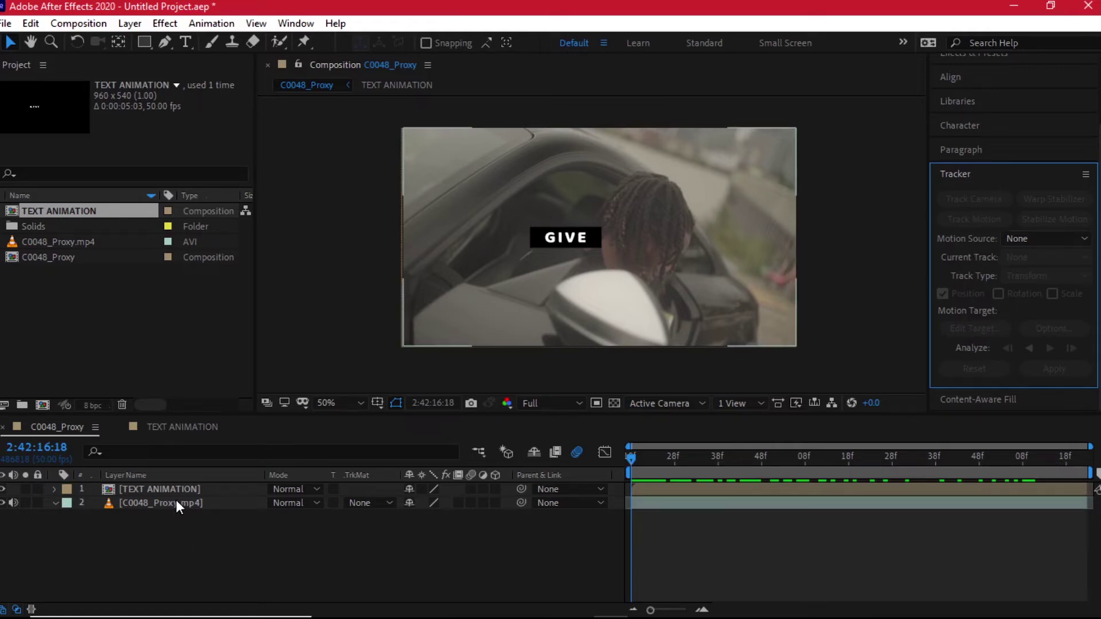
left_click(176, 504)
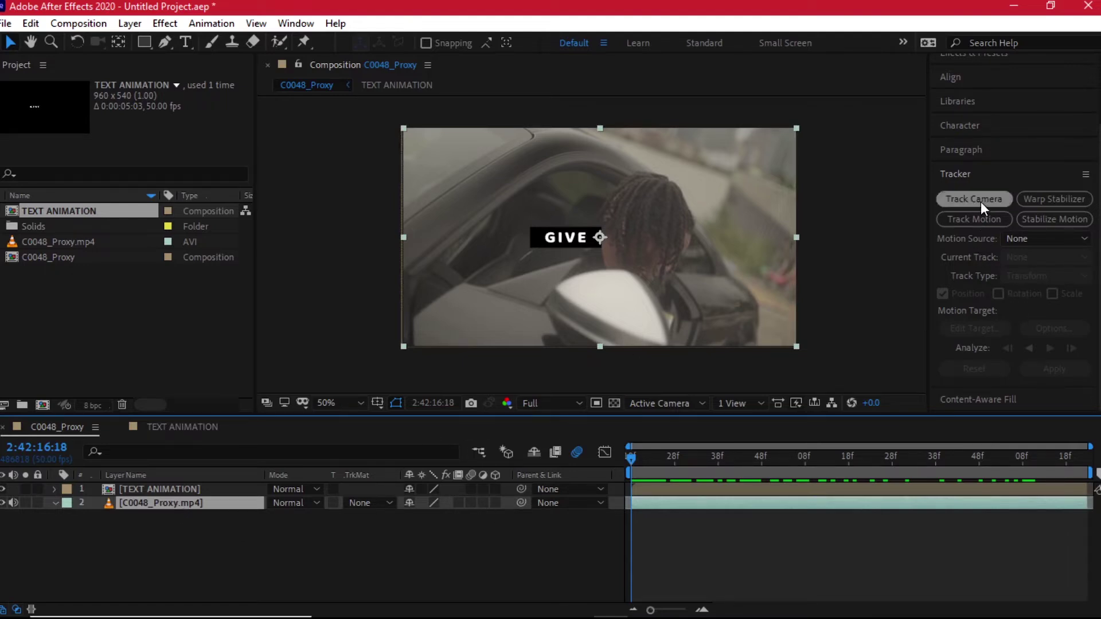
left_click(984, 221)
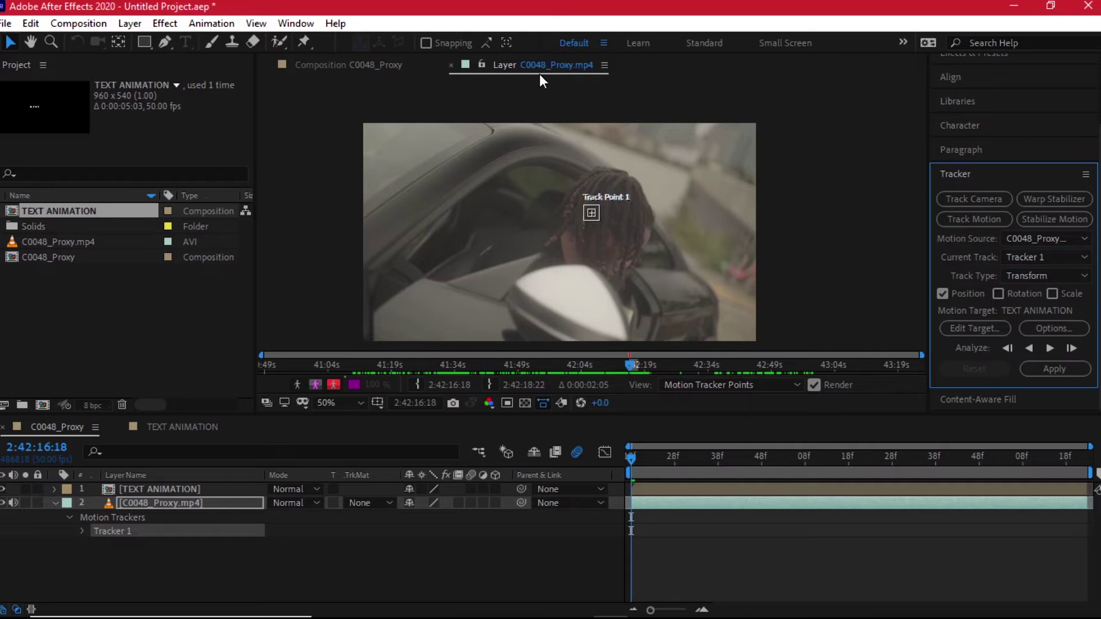
left_click(365, 66)
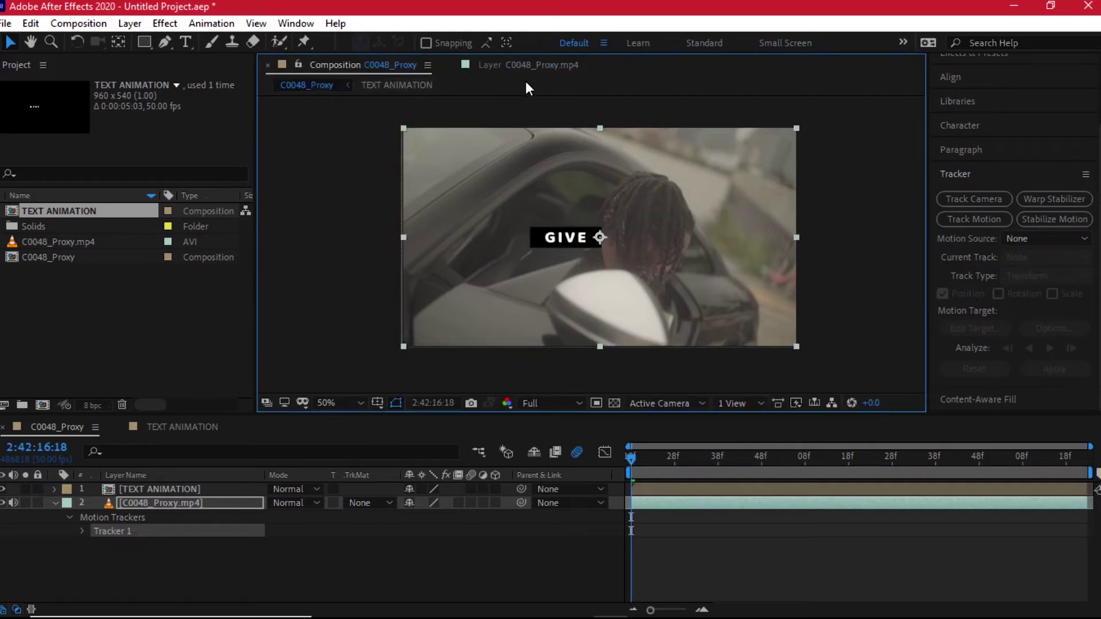
left_click(533, 64)
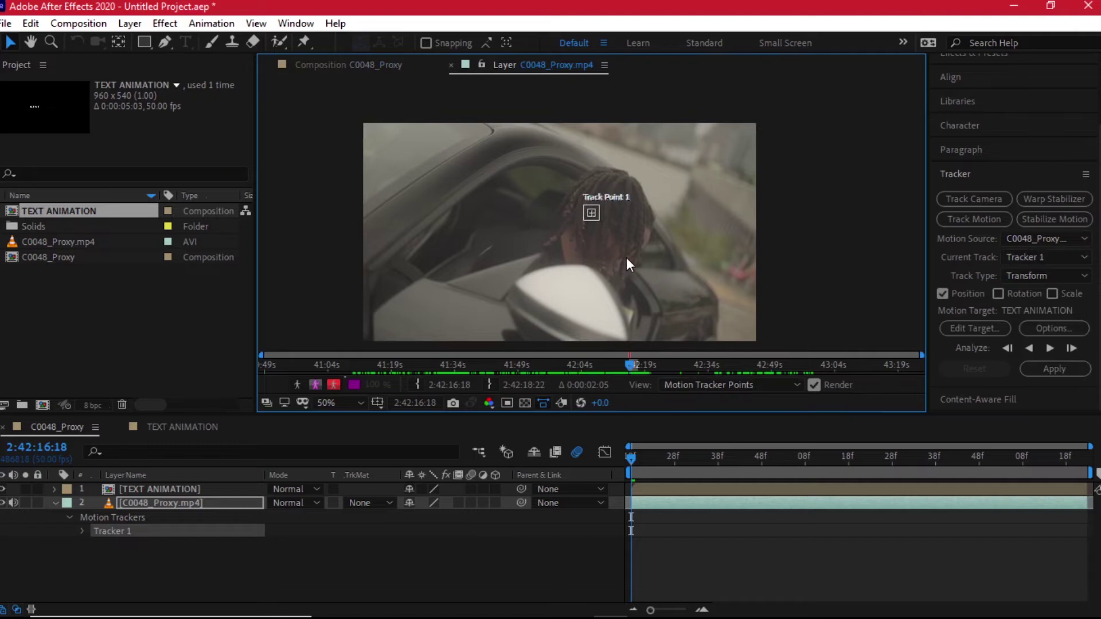
Step: Enlarge Track Point 1 and place it on the high-contrast edge of the car's side mirror, and analyze the motion forward through the clip
left_click(594, 217)
scroll(595, 211, "up", 2)
mouse_move(603, 232)
left_mouse_down()
mouse_move(613, 240)
mouse_move(601, 222)
left_mouse_up()
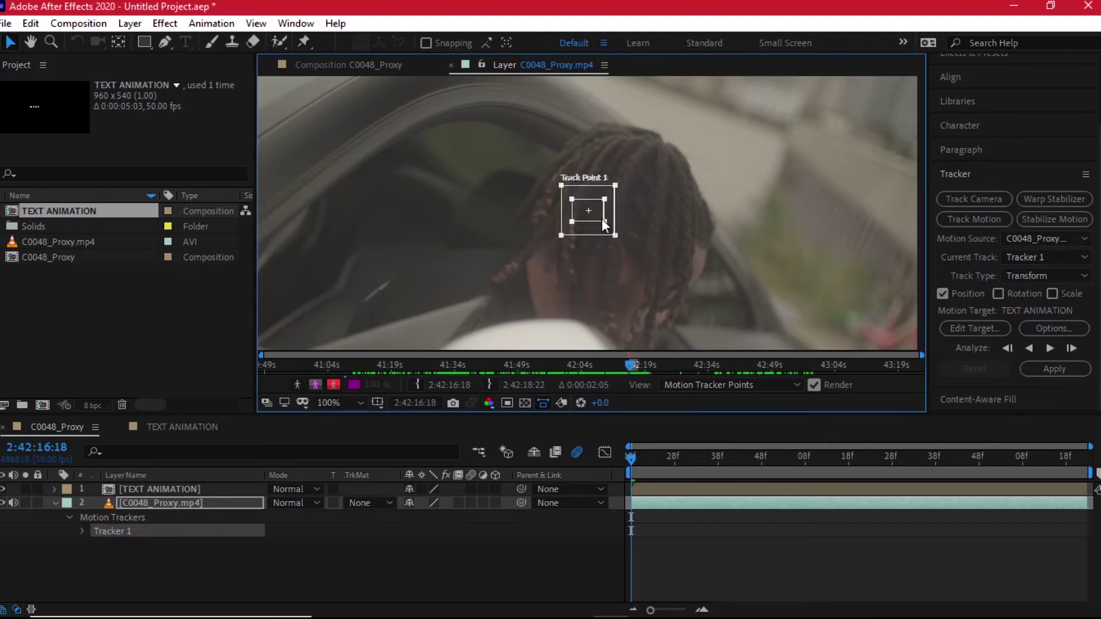
scroll(685, 234, "down", 3)
left_click_drag(594, 133, 598, 257)
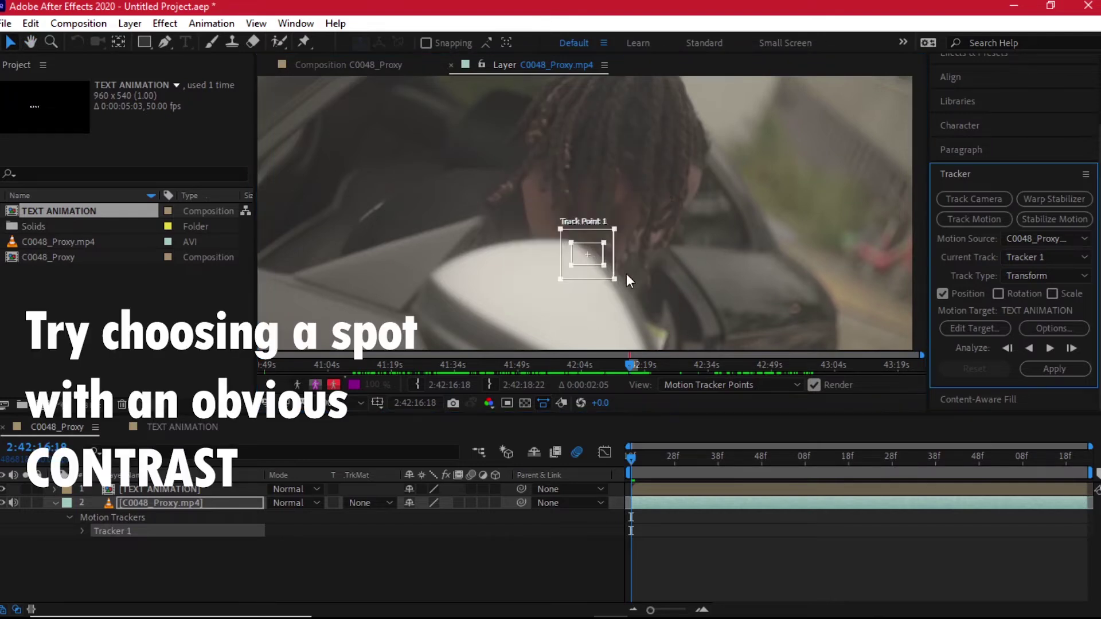
scroll(622, 284, "down", 2)
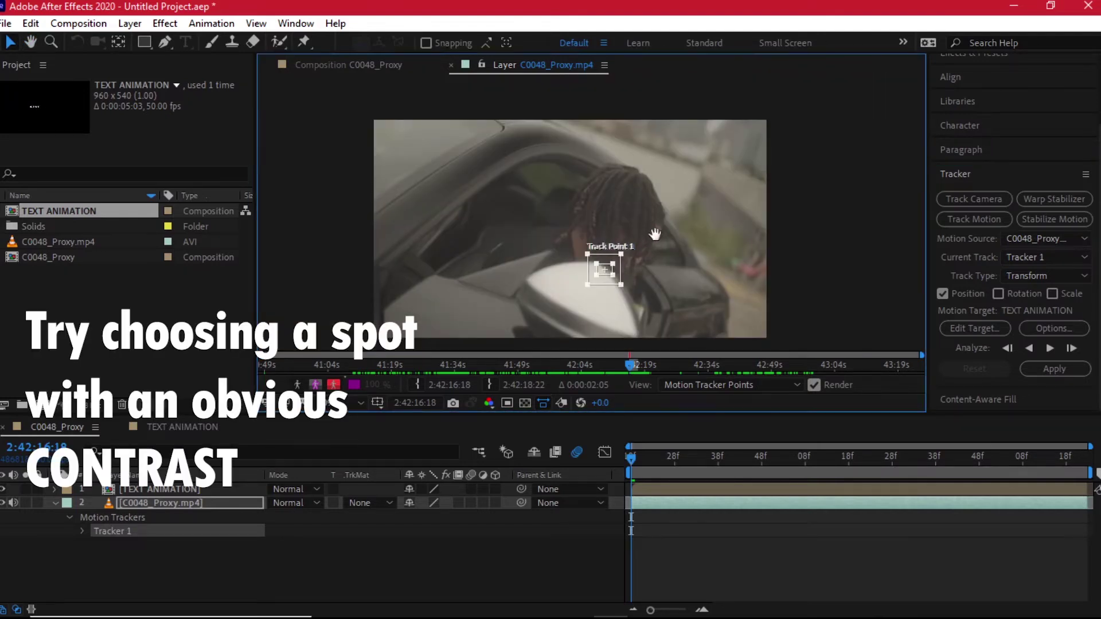
left_click_drag(655, 236, 655, 215)
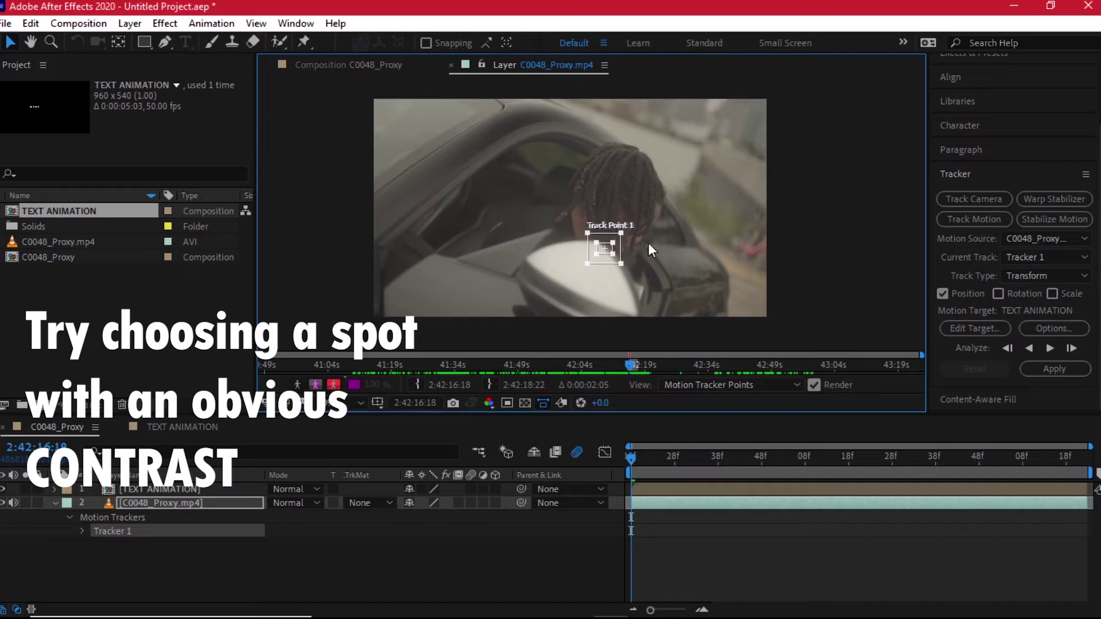
left_click(1052, 353)
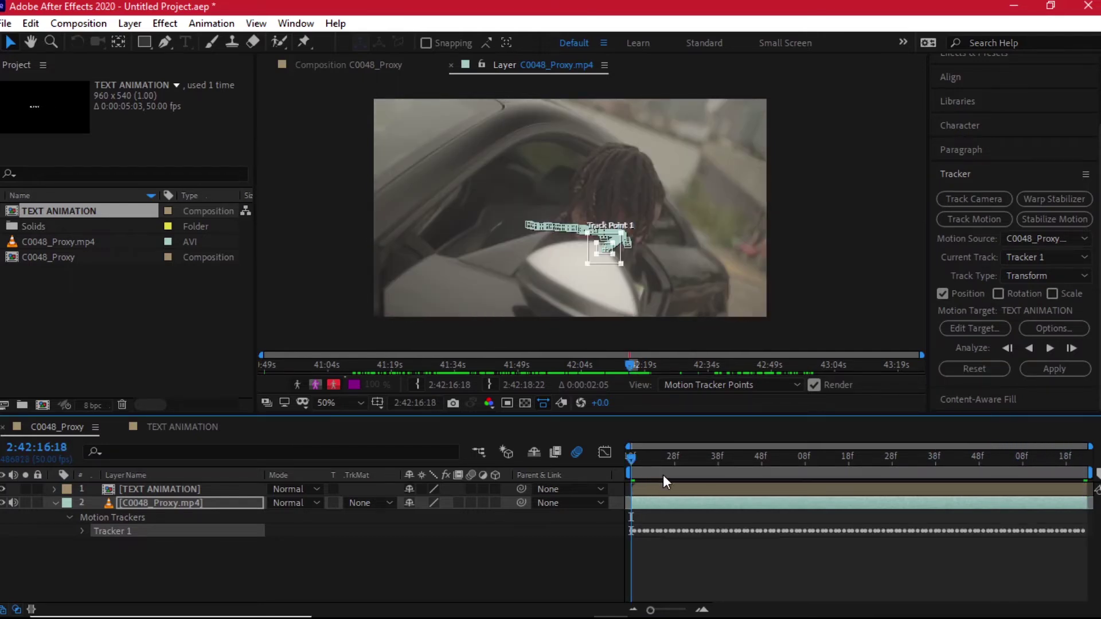
left_click_drag(645, 463, 811, 453)
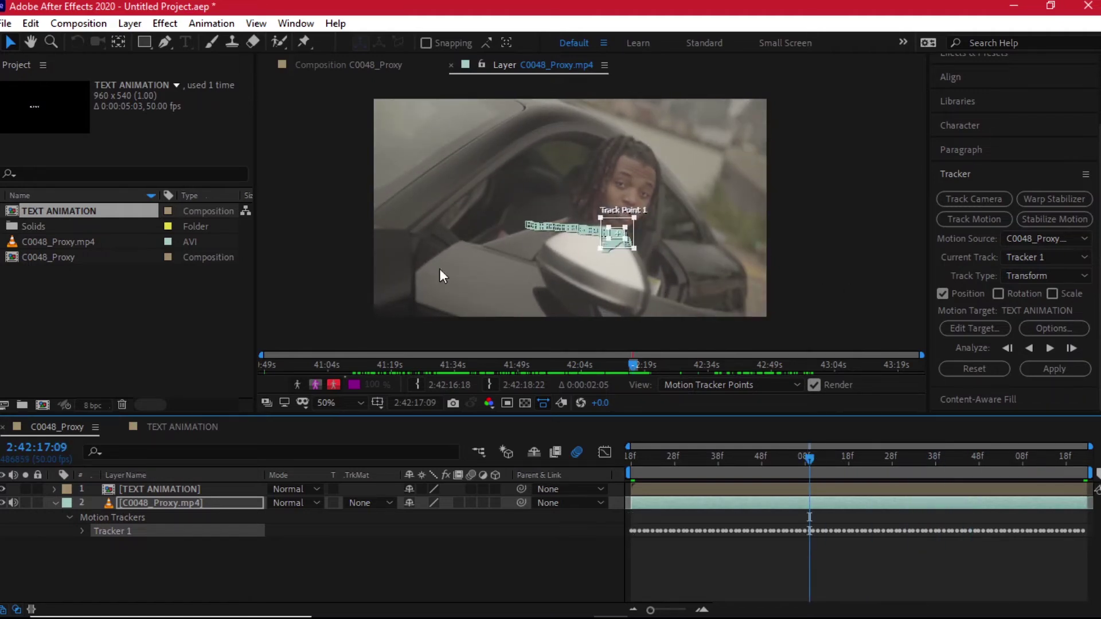
Step: Add a null object layer to the C0048_Proxy composition
right_click(267, 573)
mouse_move(380, 389)
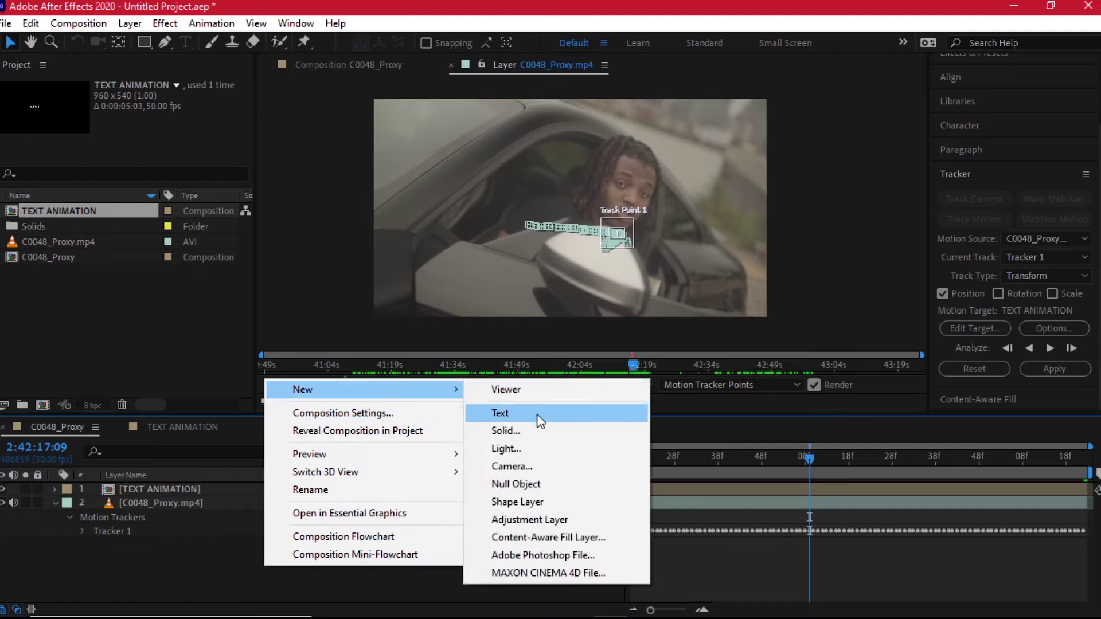
left_click(523, 486)
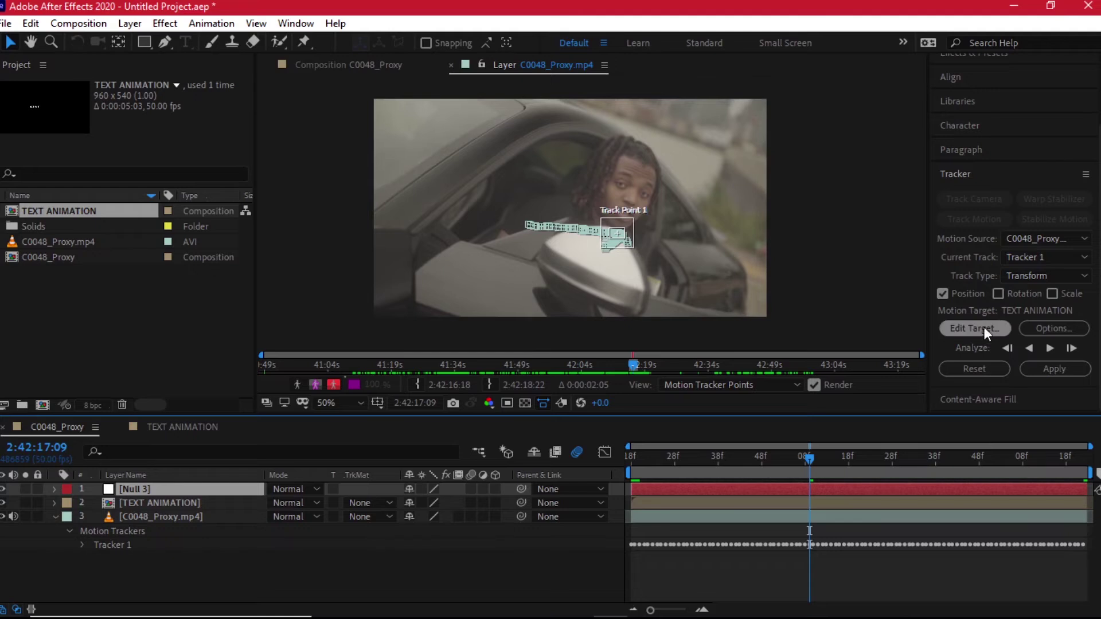
Step: Apply the track to the new null layer in X and Y, and delete the motion trackers from the footage layer
left_click(958, 328)
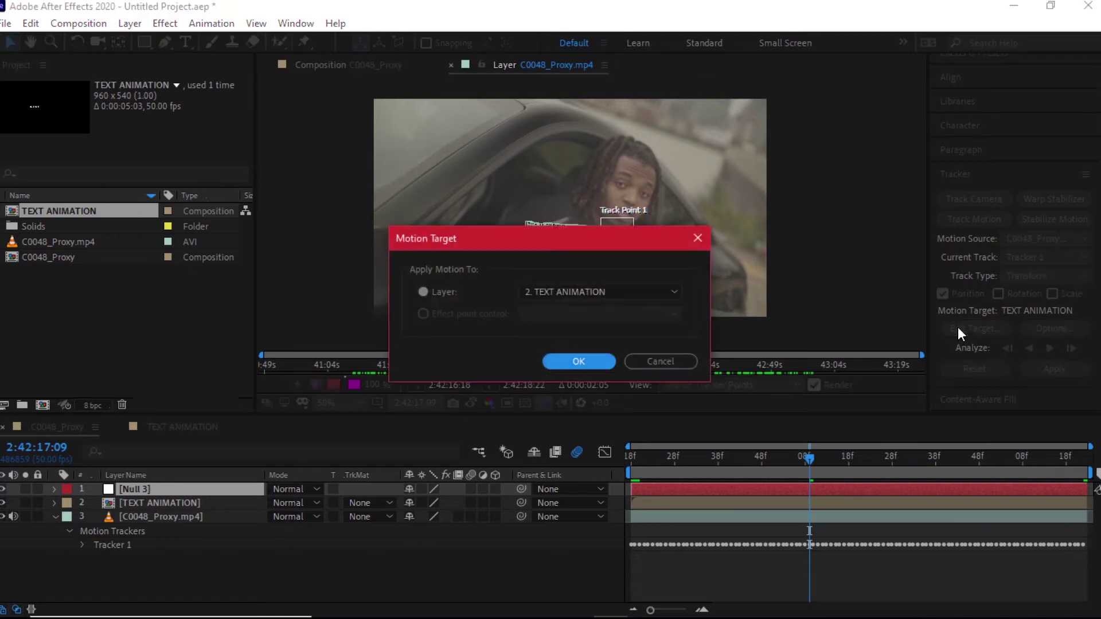
left_click(576, 289)
left_click(599, 313)
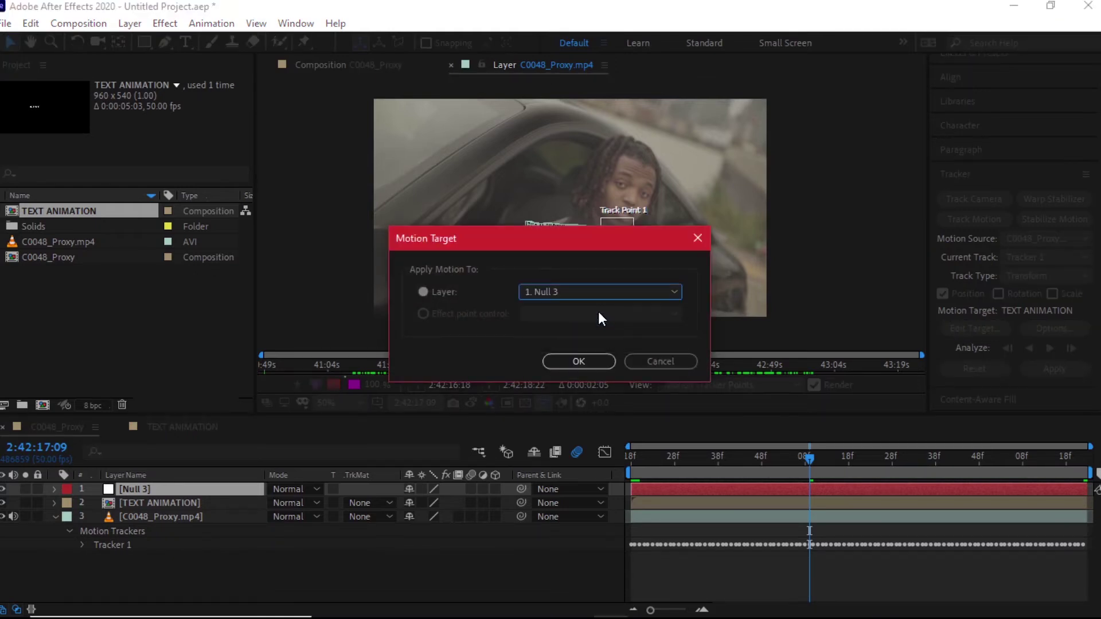
left_click(579, 362)
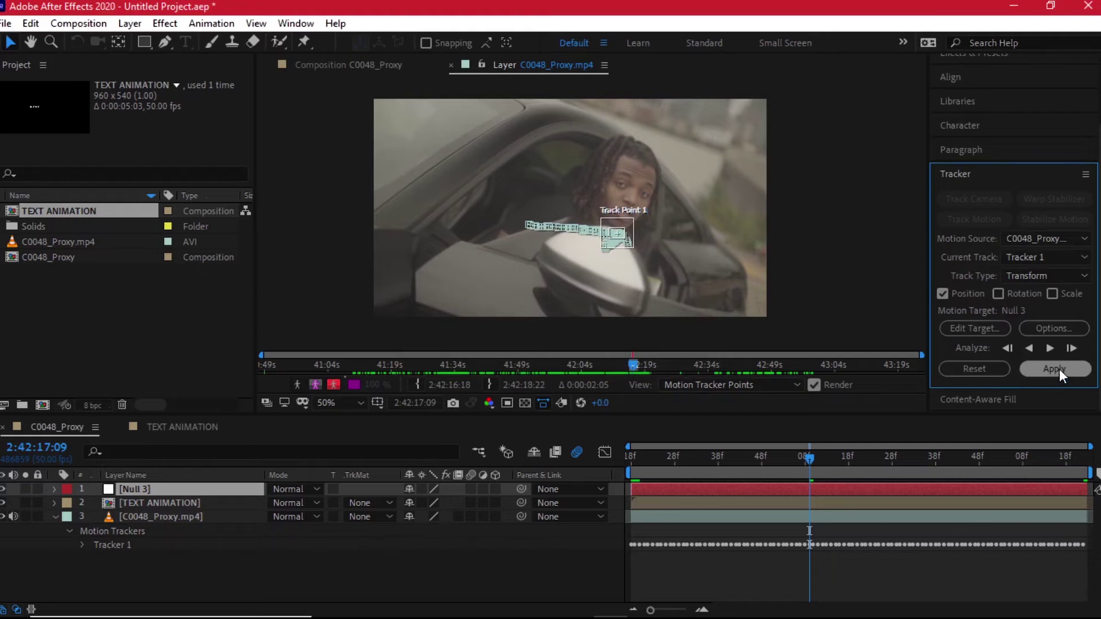
left_click(1059, 369)
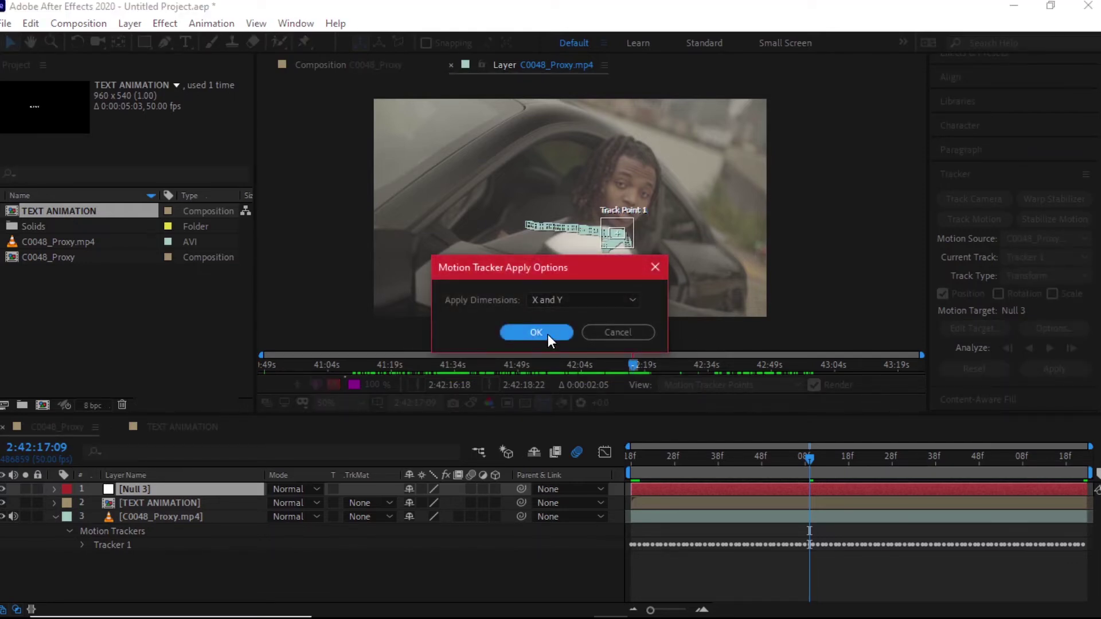
left_click(548, 335)
left_click(133, 533)
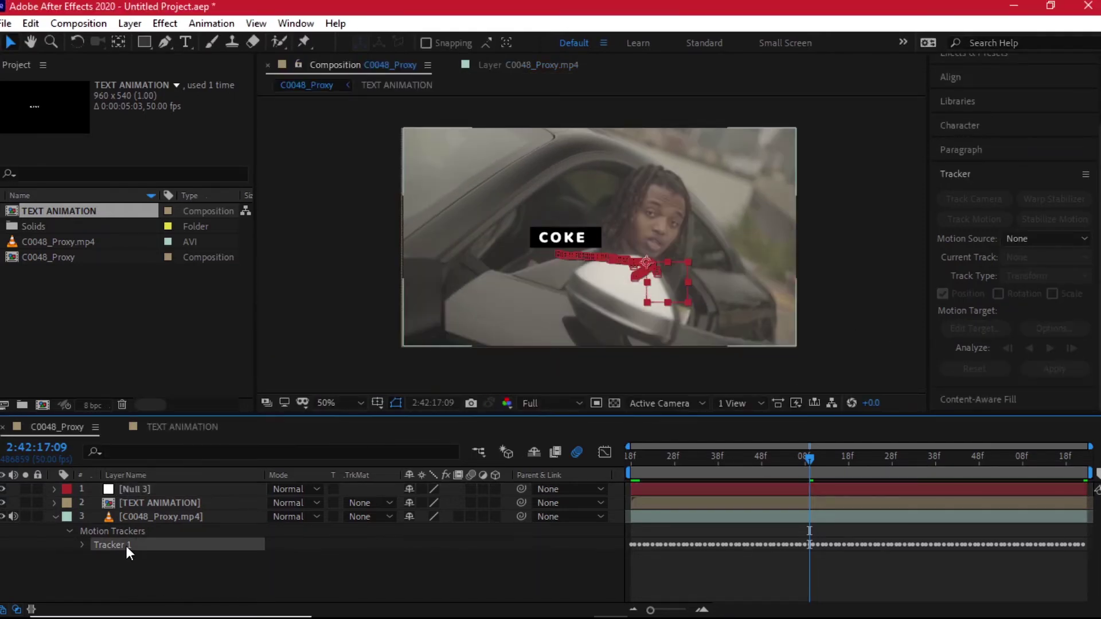
key("Delete")
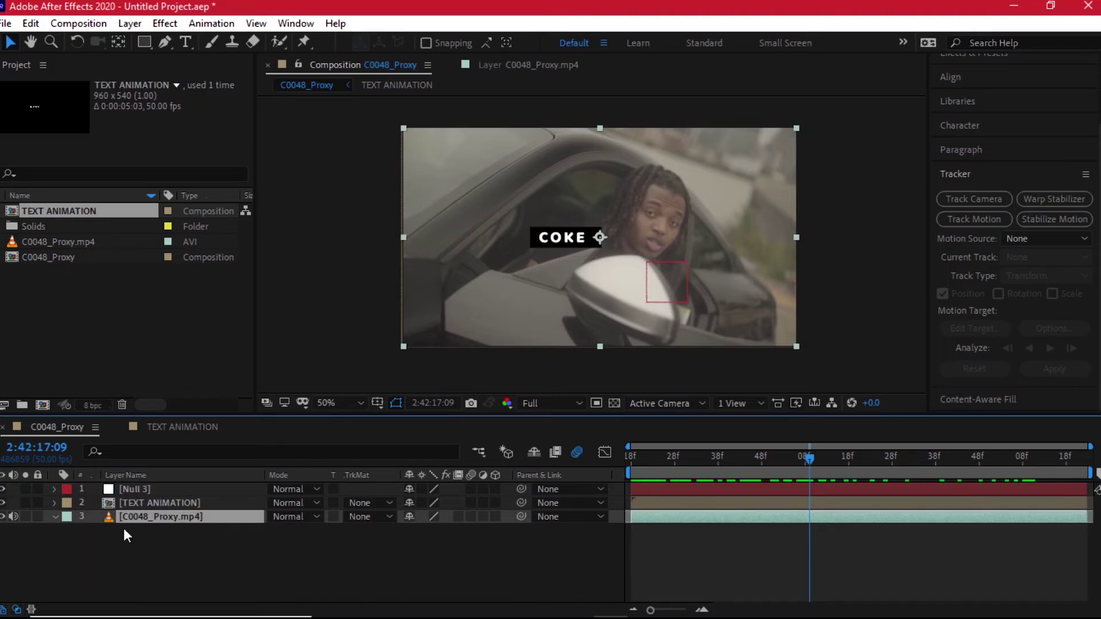
Step: Check the null layer's position keyframes and its tracked movement across the clip
left_click(149, 488)
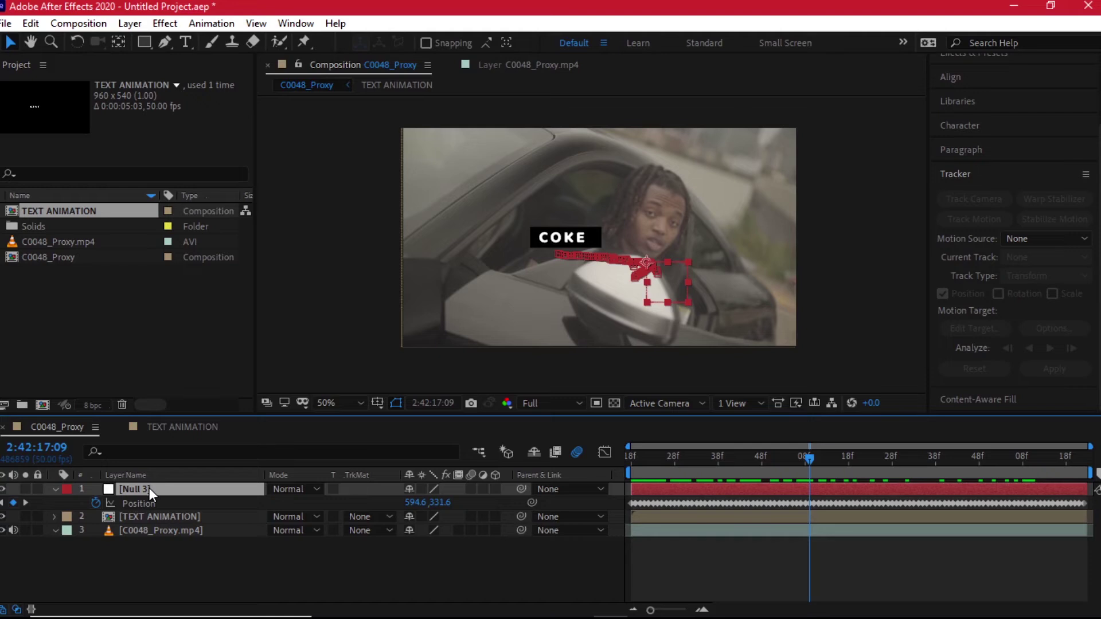
left_click_drag(678, 457, 618, 466)
key("space")
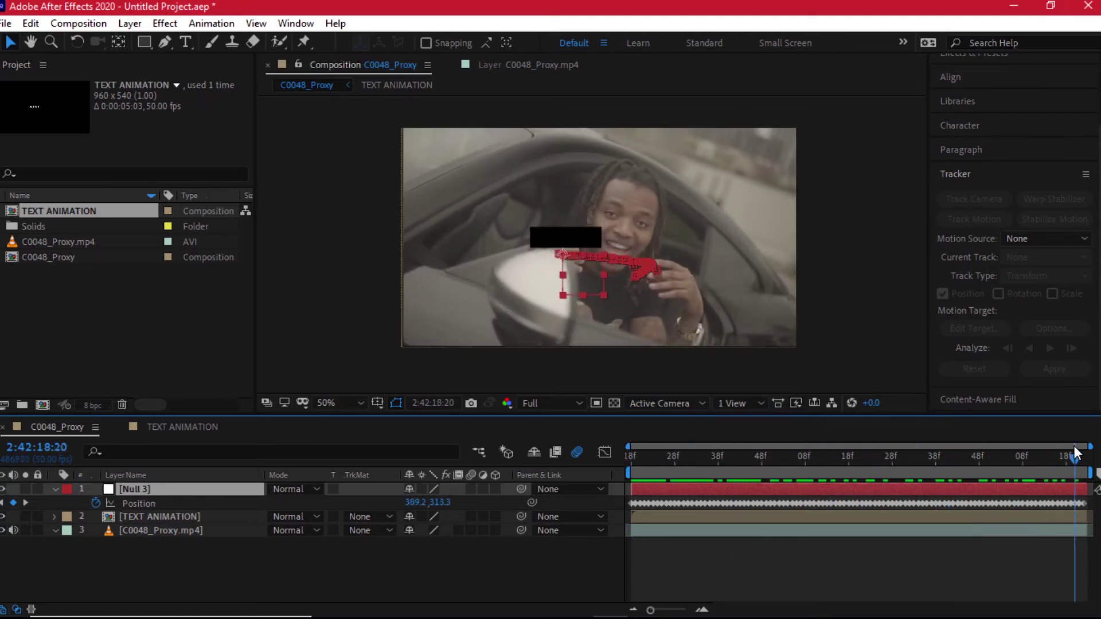
key("space")
key("p")
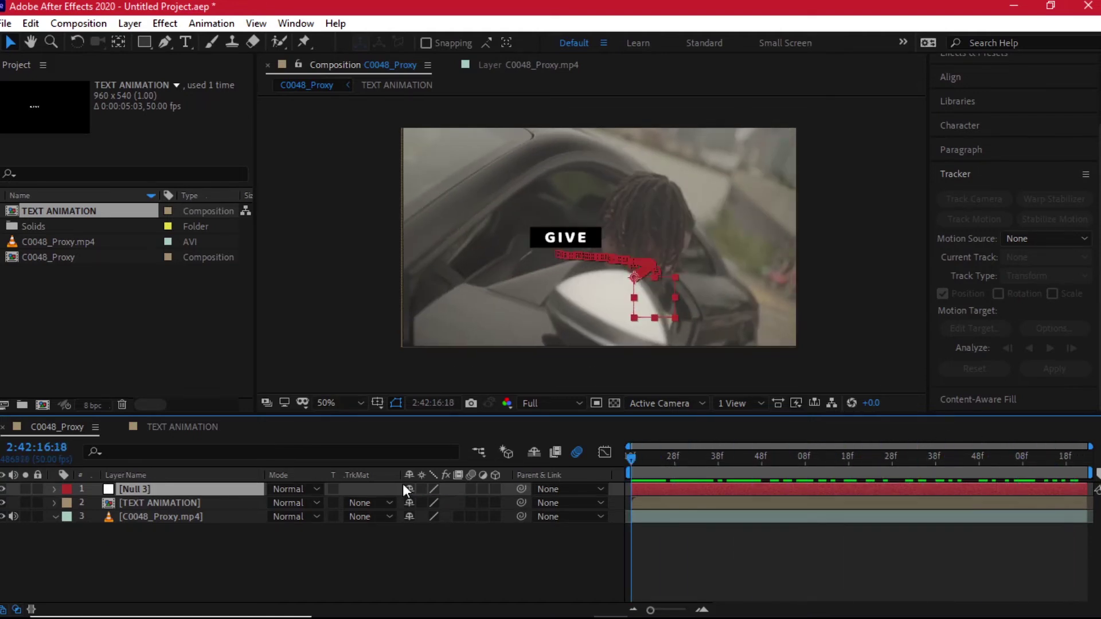
Step: Parent the TEXT ANIMATION layer to the null layer and preview how the caption follows the tracked motion
left_click(172, 505)
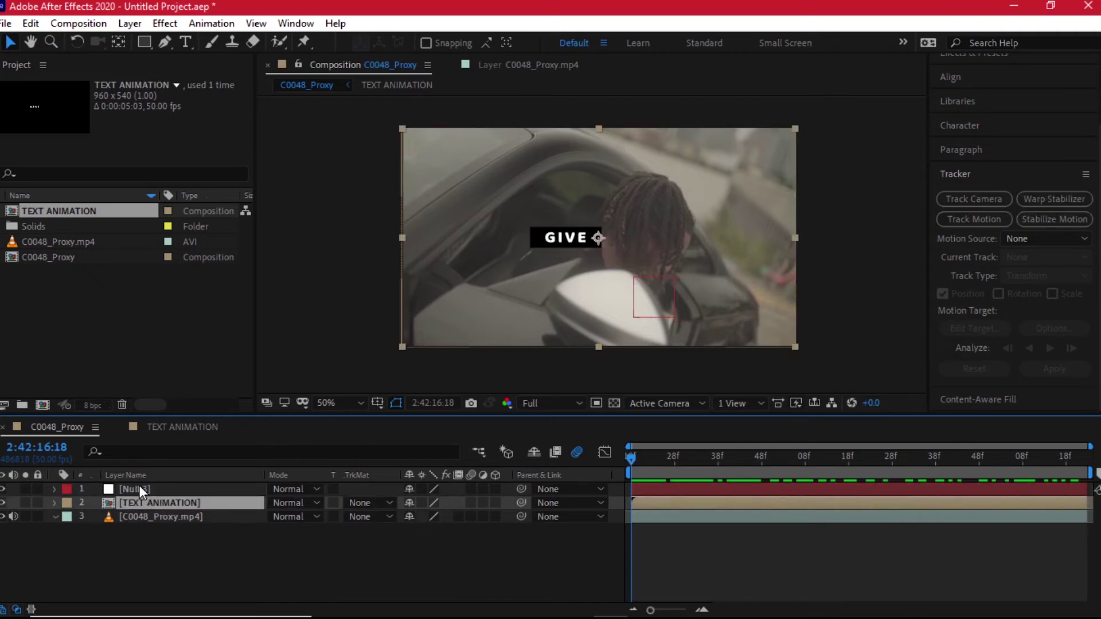
left_click_drag(518, 505, 163, 486)
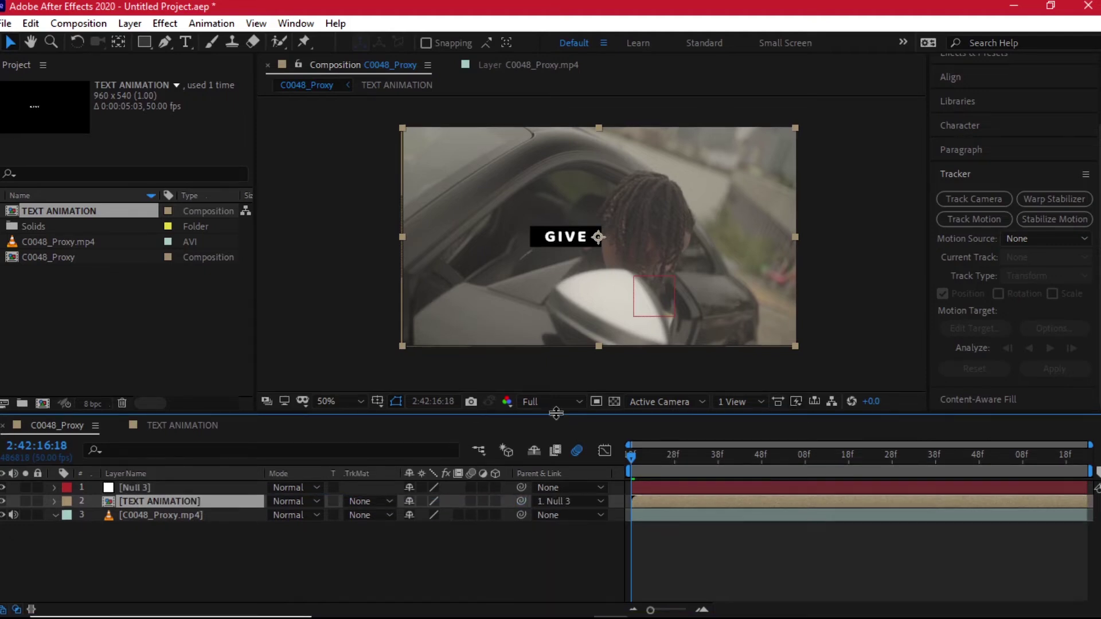
key("space")
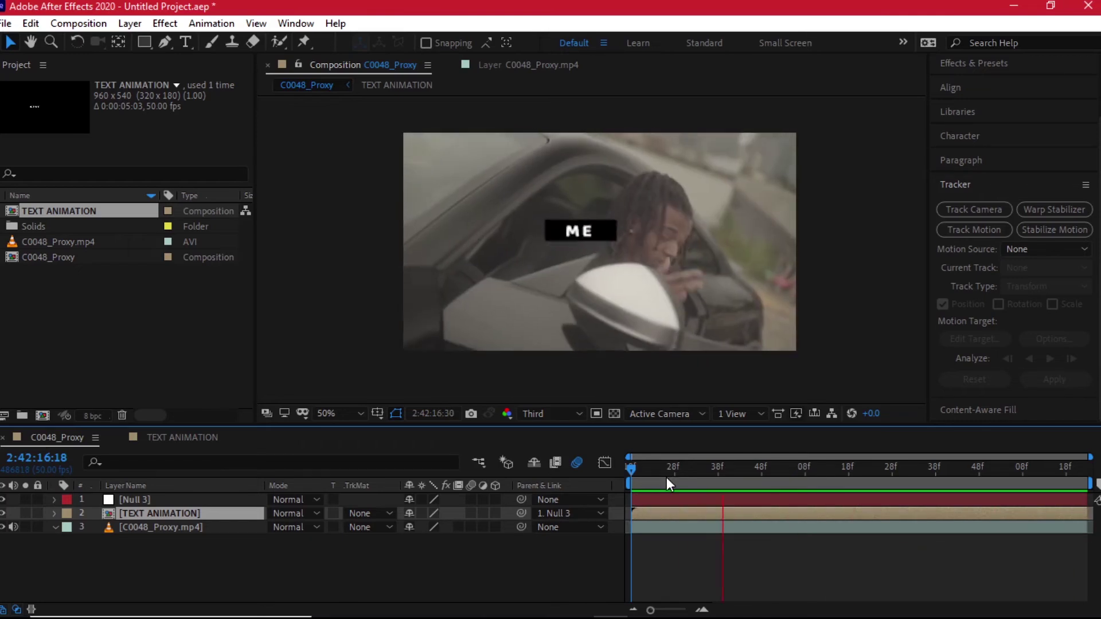
key("space")
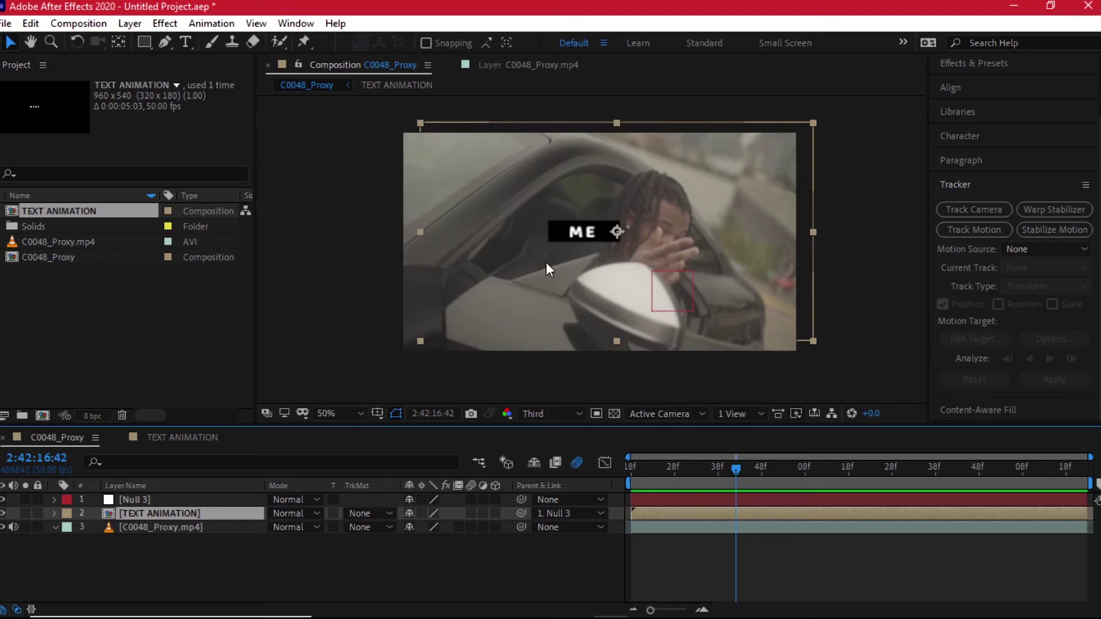
Step: Move the TEXT ANIMATION caption at 2:42:16:42 so its black box sits over the performer's face
left_click_drag(568, 236, 638, 232)
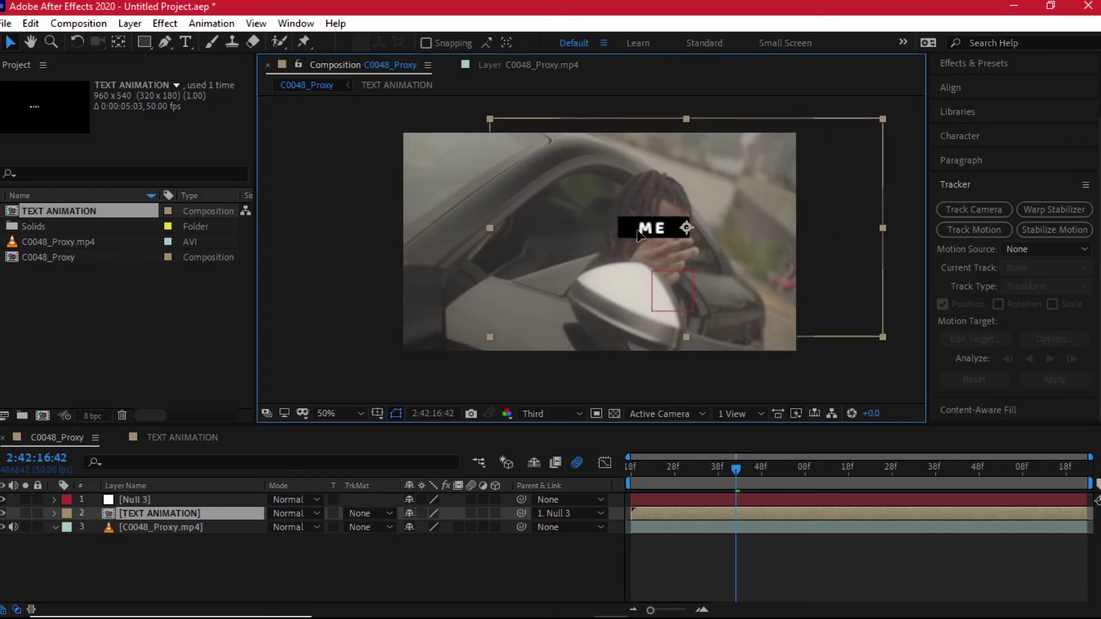
Step: Scale the TEXT ANIMATION layer to 120% and preview the enlarged caption over the footage
key("s")
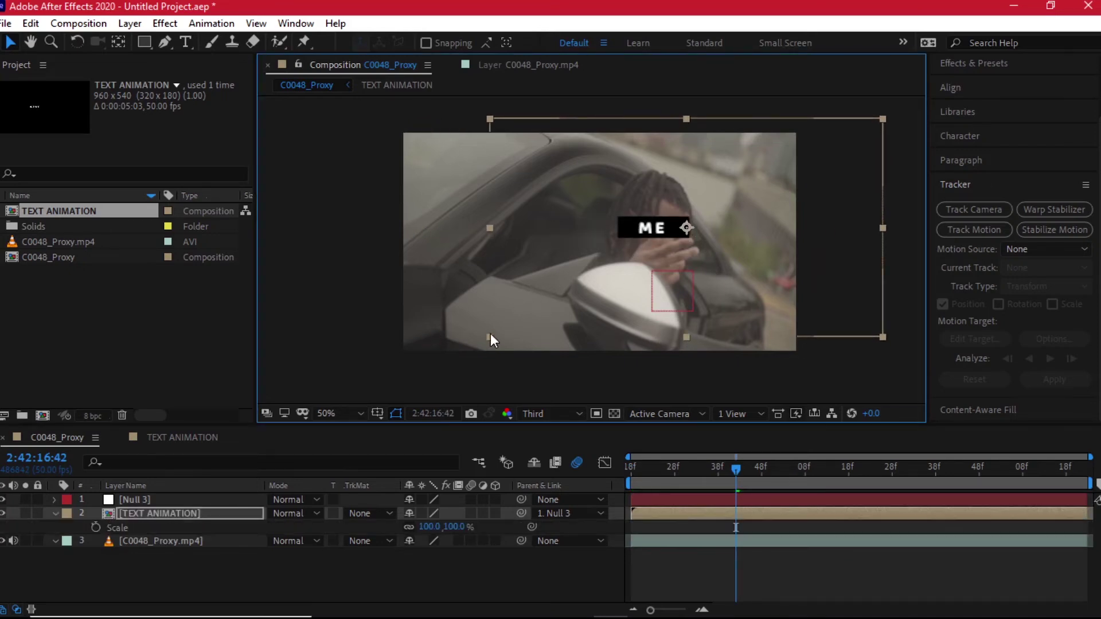
left_click_drag(427, 526, 442, 520)
key("space")
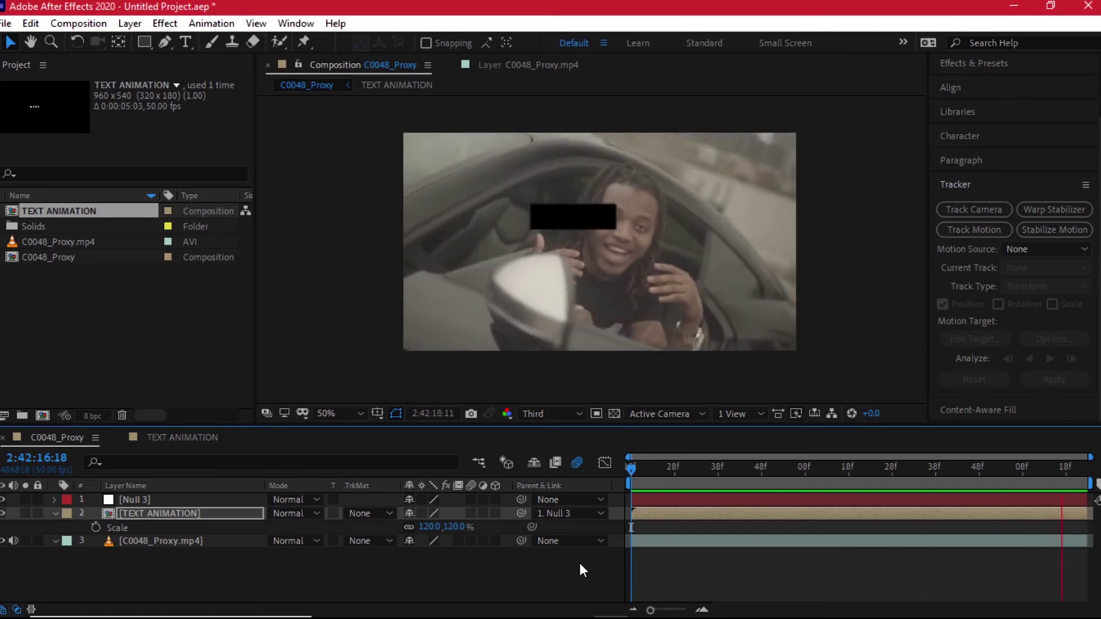
key("space")
left_click(175, 584)
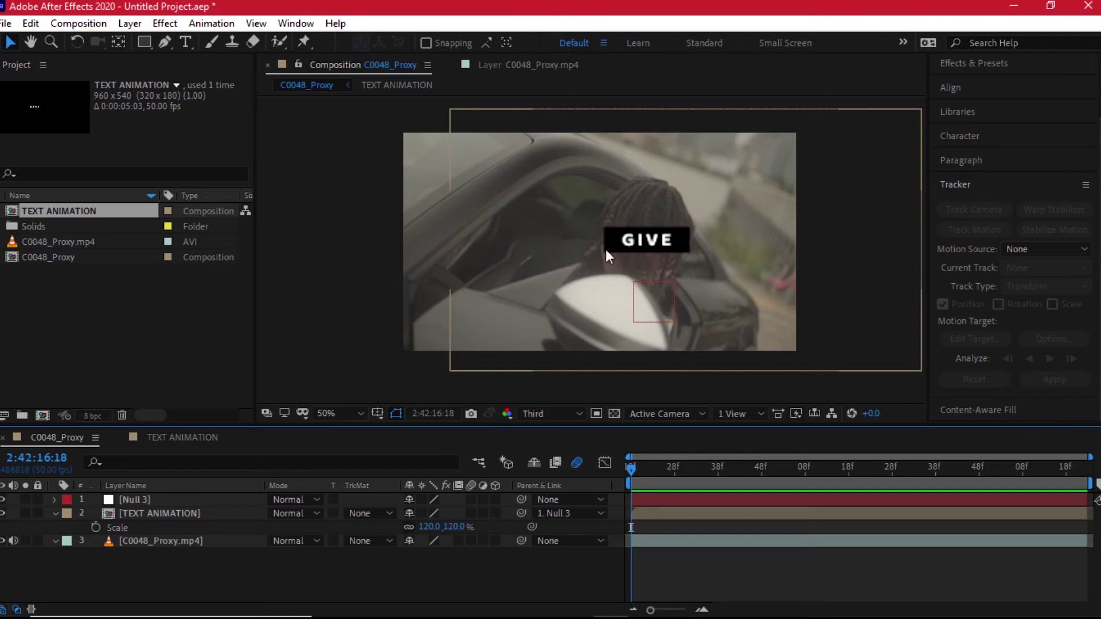
Step: In the TEXT ANIMATION composition, set the ME text to Bauhaus 93 at 47 px
double_click(180, 513)
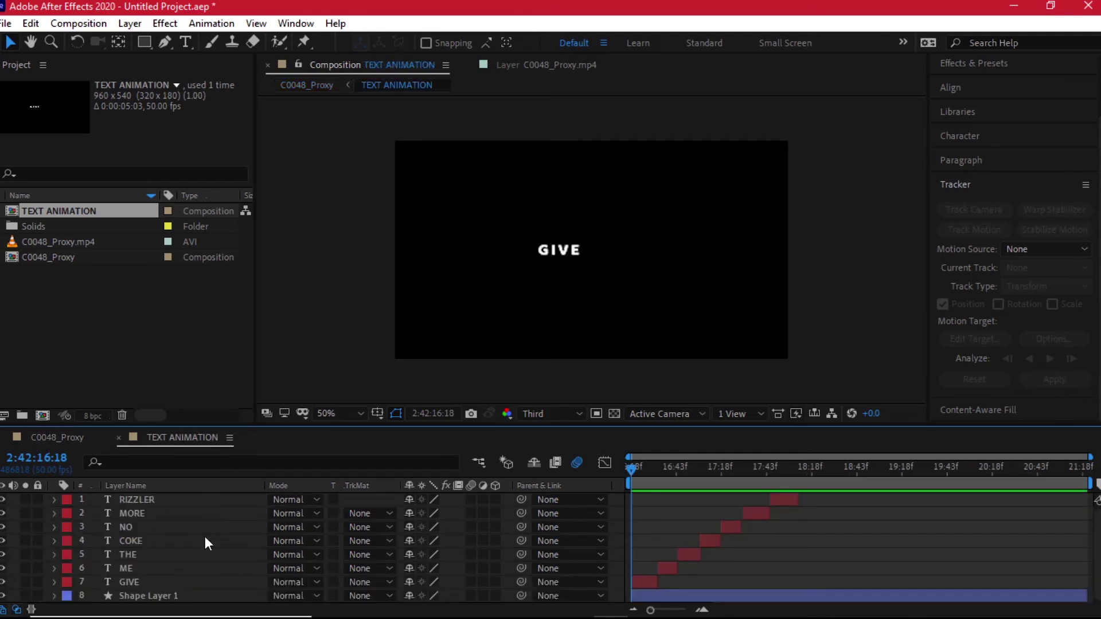
left_click_drag(645, 469, 672, 459)
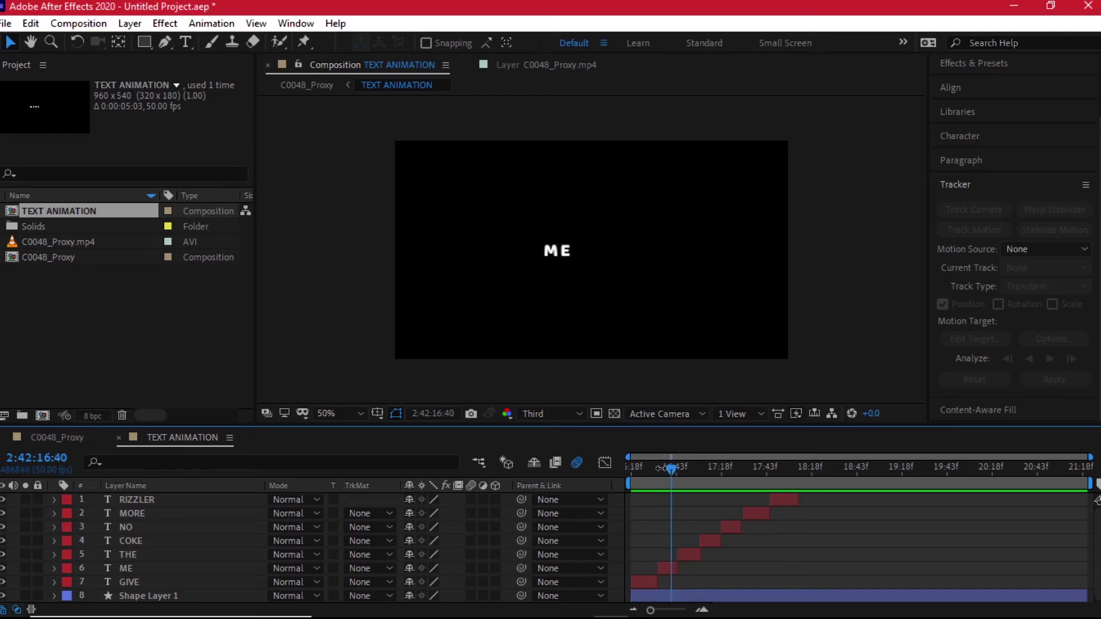
left_click(210, 567)
left_click(987, 136)
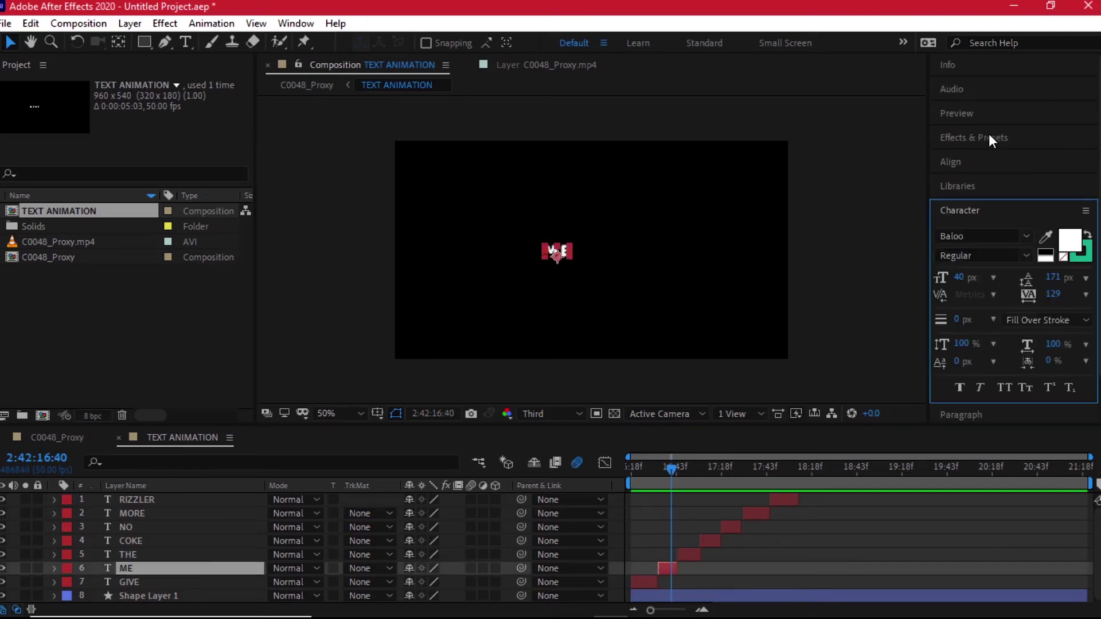
left_click(1026, 236)
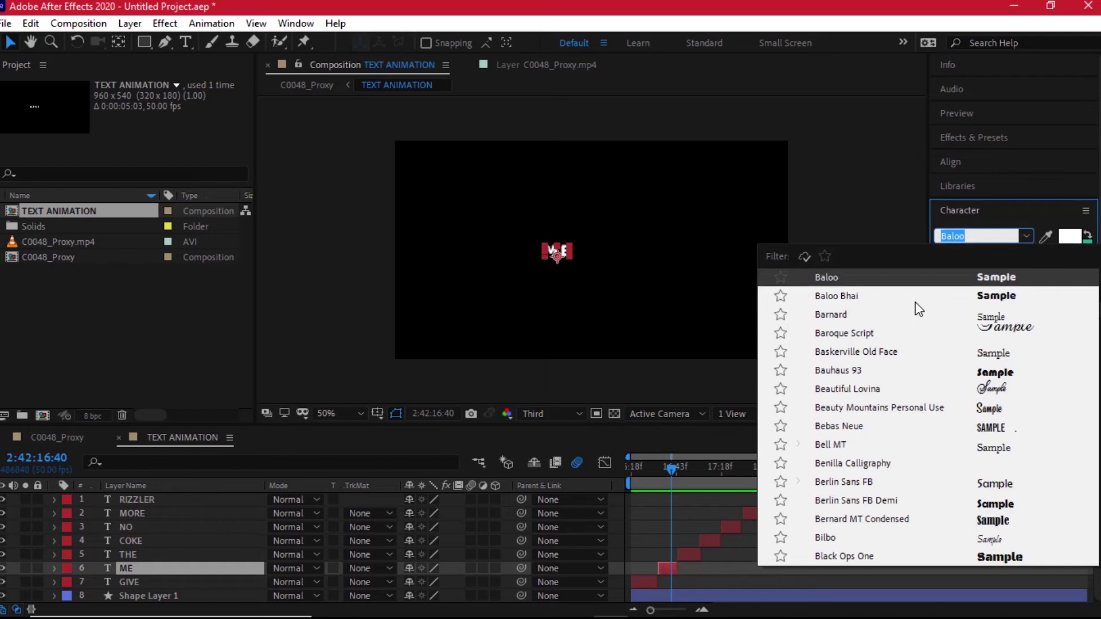
left_click(912, 370)
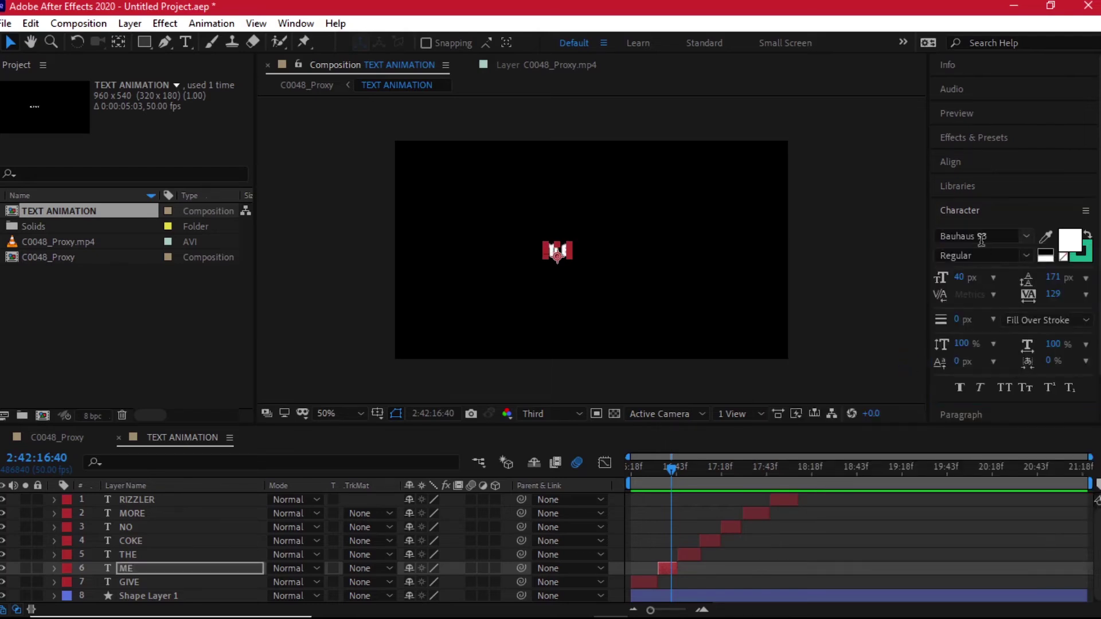
left_click_drag(959, 279, 967, 278)
left_click(848, 541)
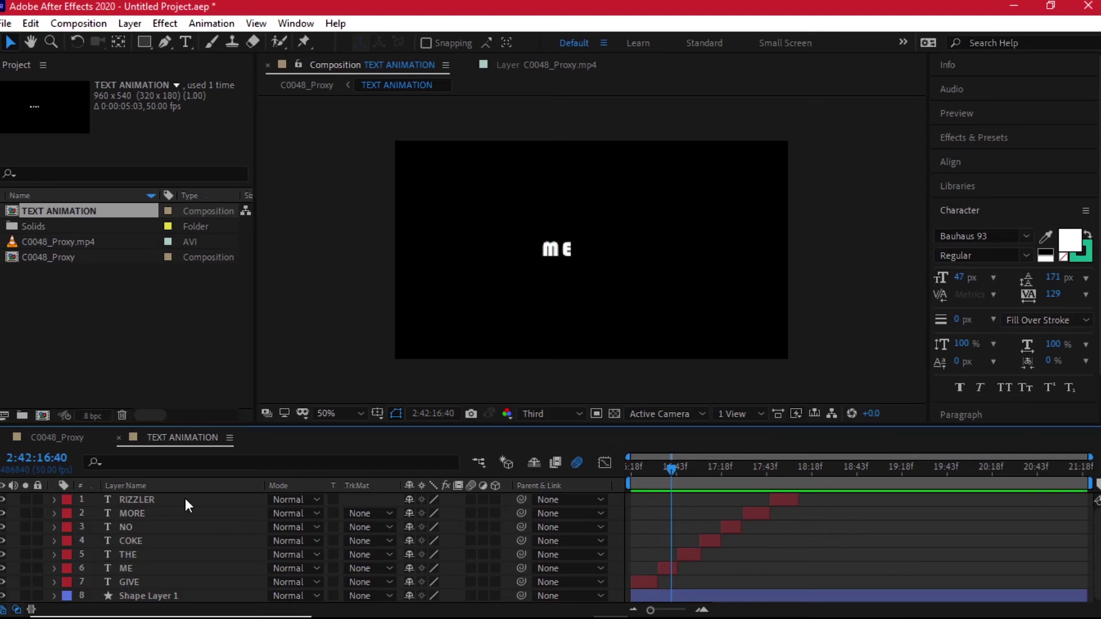
Step: Set the C0048_Proxy composition's preview resolution to Full
left_click(35, 437)
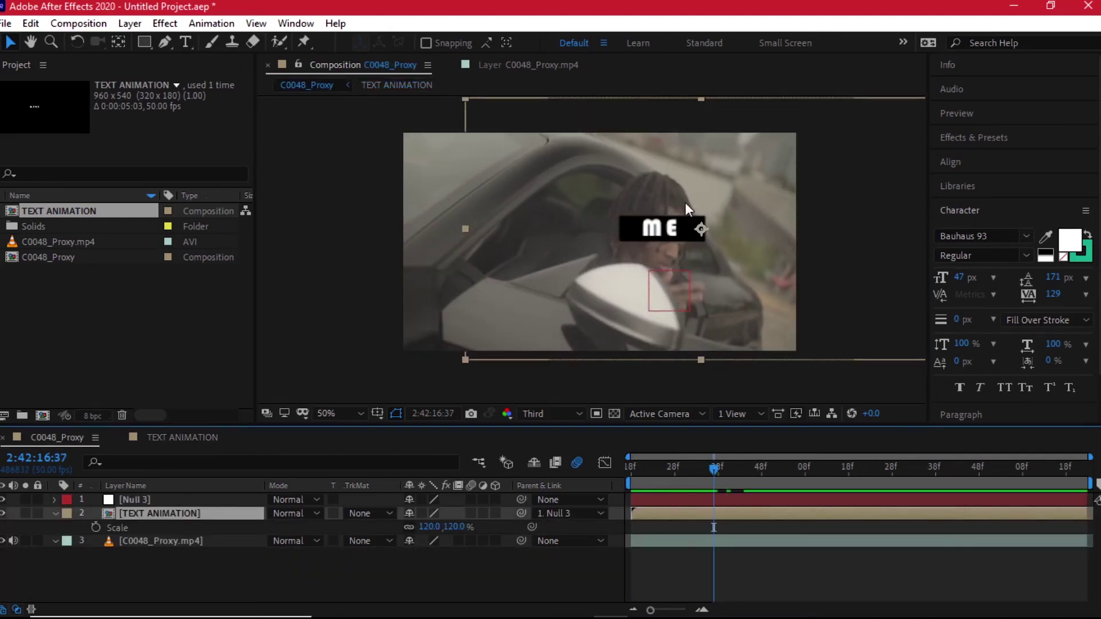
left_click(542, 415)
left_click(559, 449)
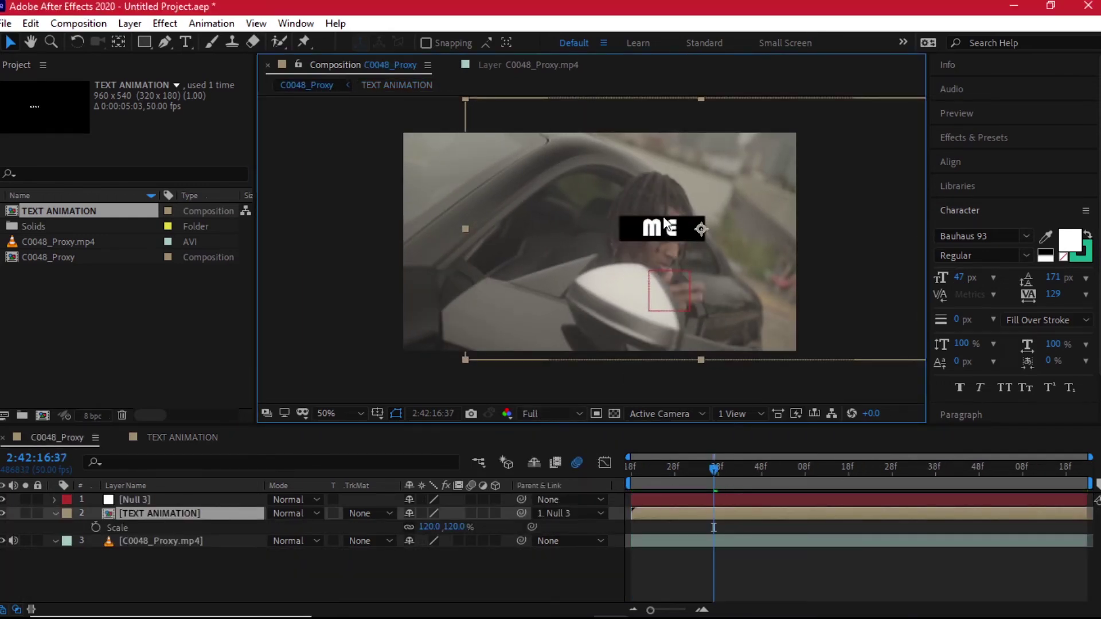
Step: Change the ME text's fill colour to red in the TEXT ANIMATION composition
left_click(170, 440)
left_click_drag(635, 469, 663, 475)
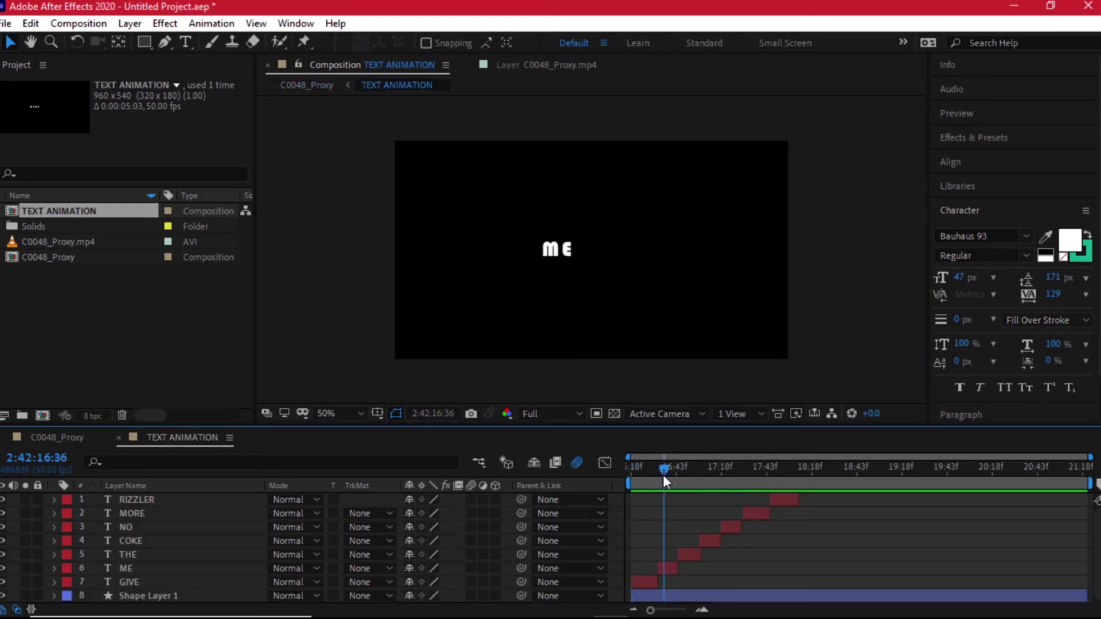
left_click(1074, 248)
left_click_drag(458, 364, 472, 320)
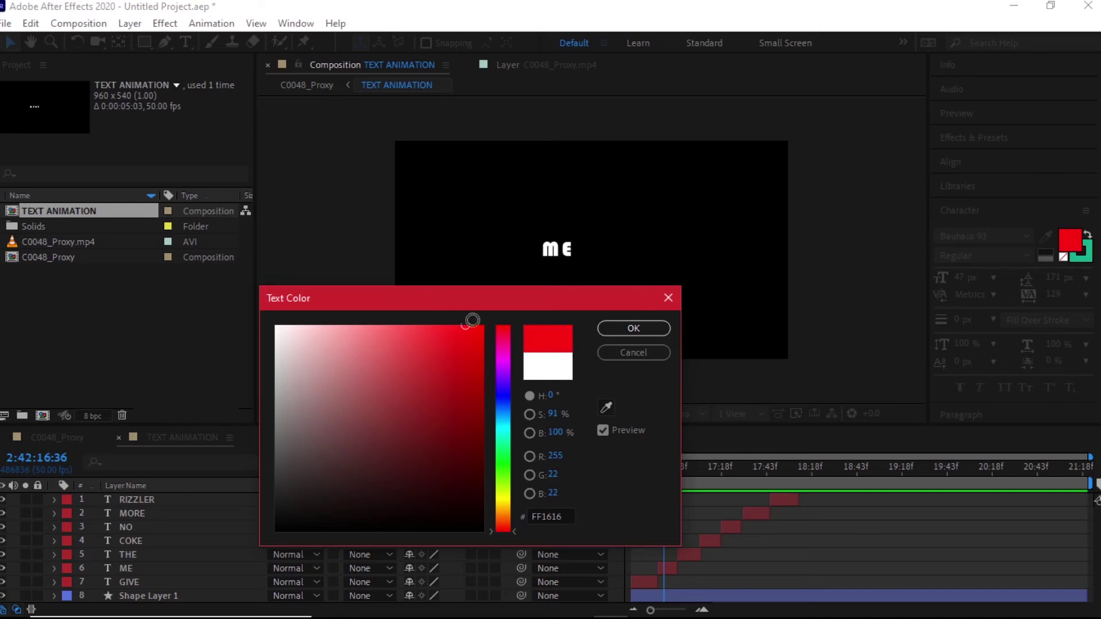
left_click(633, 329)
Step: Set the COKE text to the Carolina Mountai... script font at 28 px and check it over the footage in C0048_Proxy
left_click(690, 466)
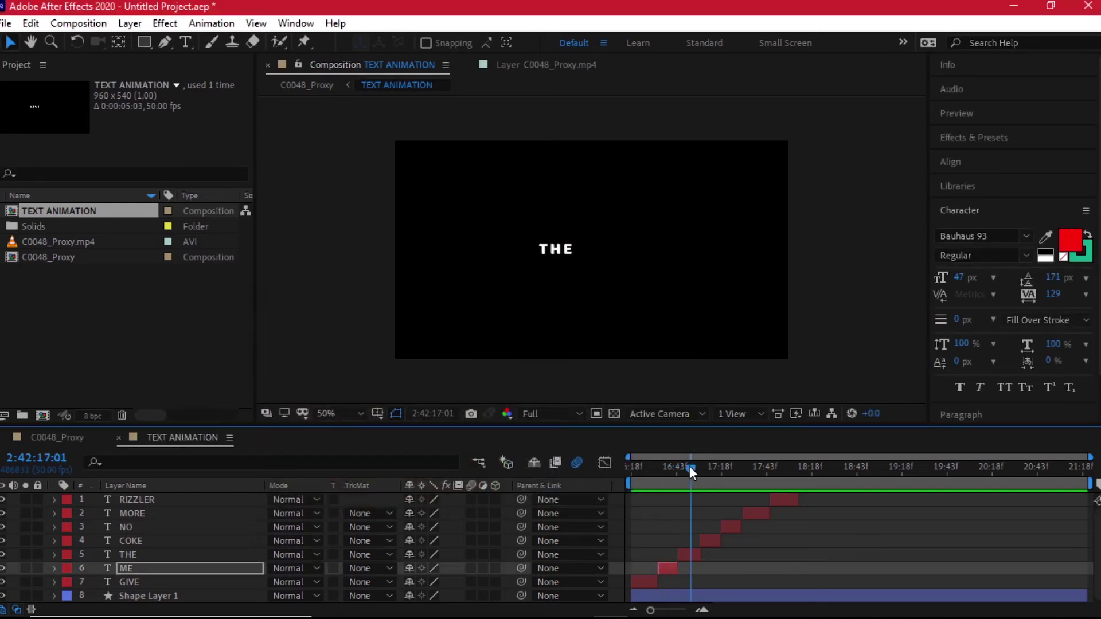
left_click_drag(699, 468, 709, 465)
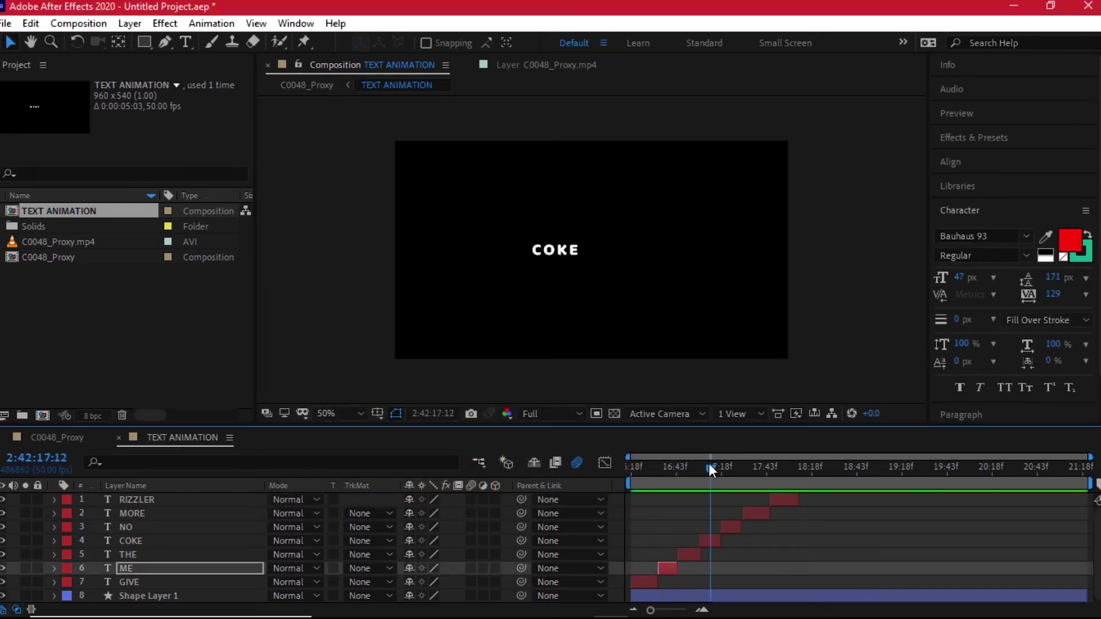
left_click(880, 524)
left_click(705, 542)
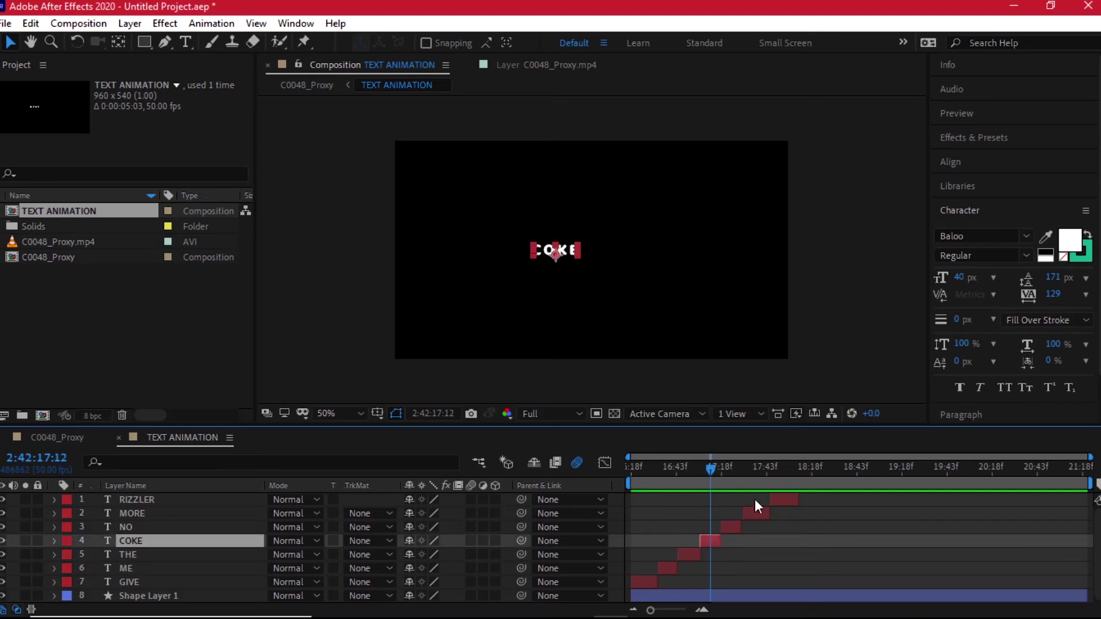
left_click(1026, 237)
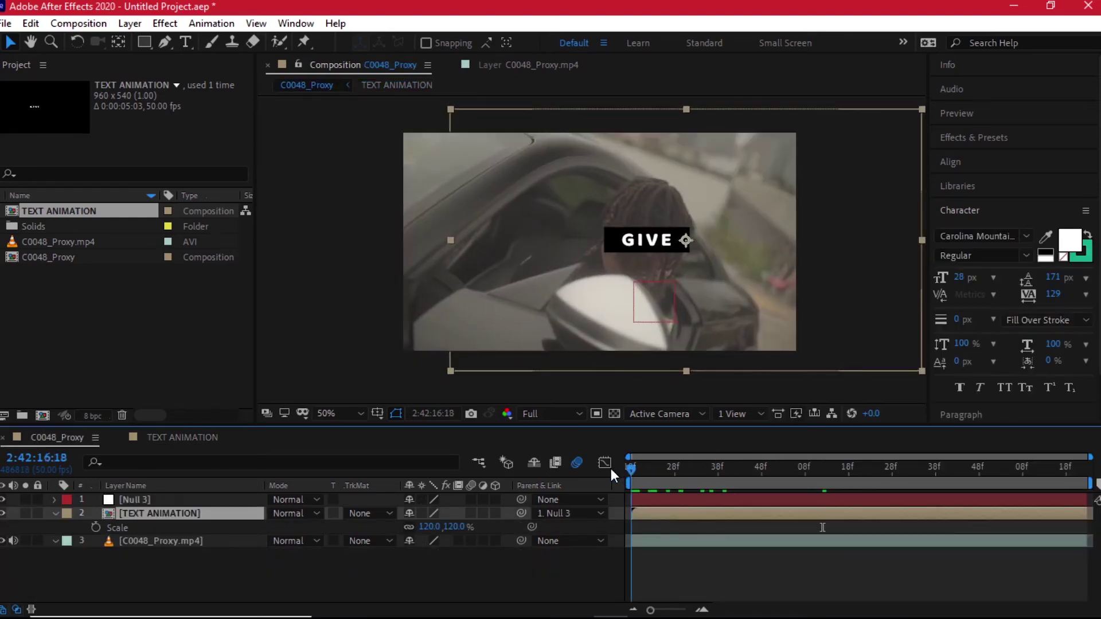
left_click_drag(630, 468, 835, 466)
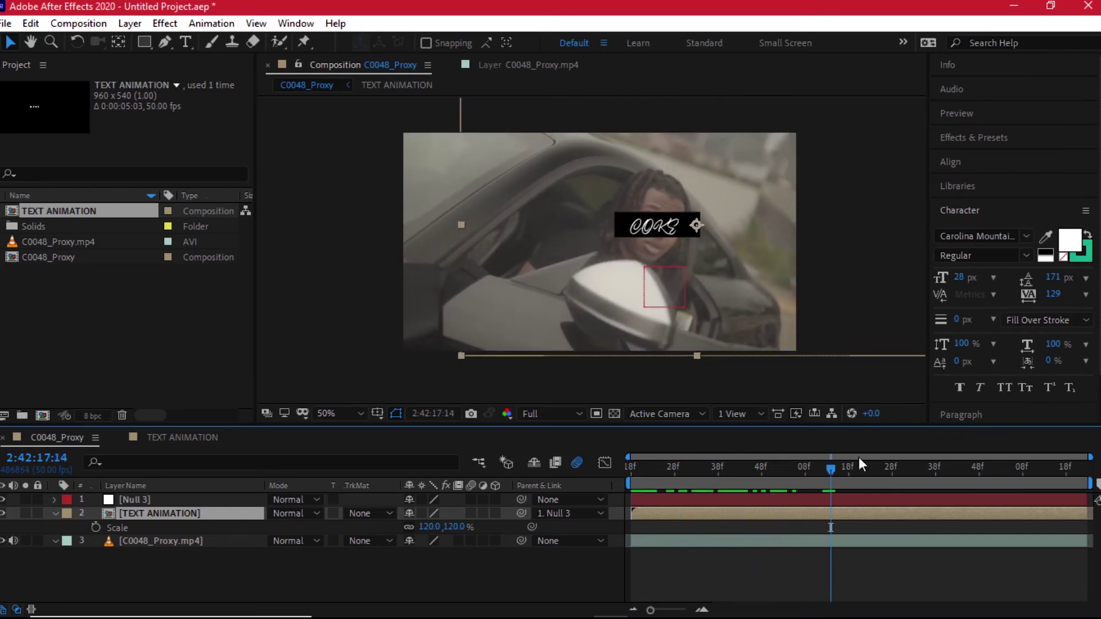
left_click_drag(835, 484, 892, 469)
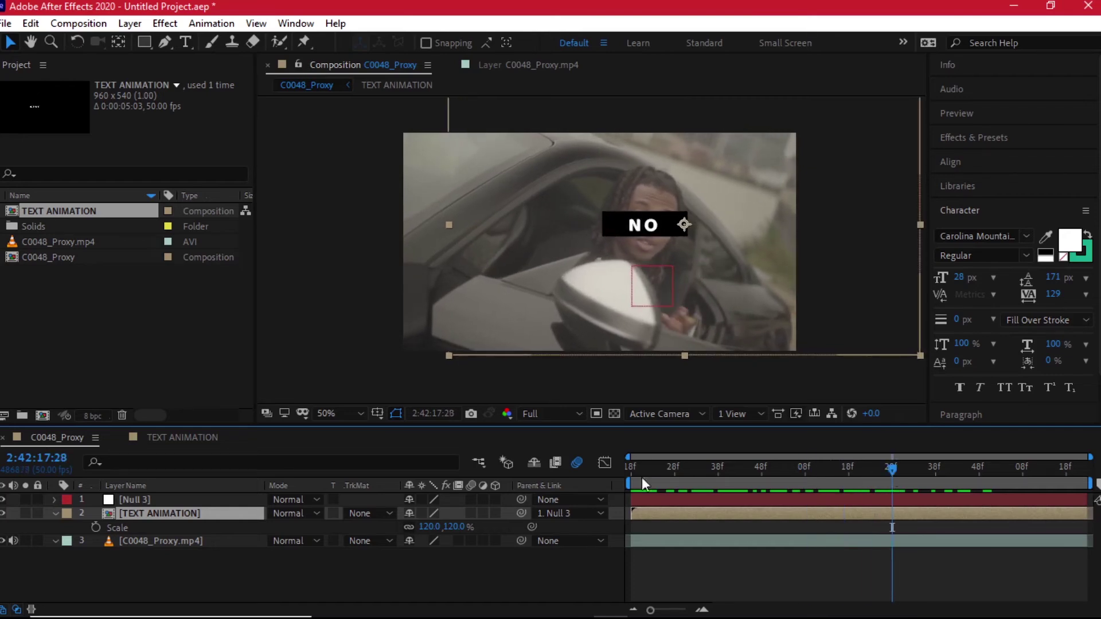
Step: Change the NO text's fill colour to bright green in the TEXT ANIMATION composition
left_click(177, 438)
left_click(732, 487)
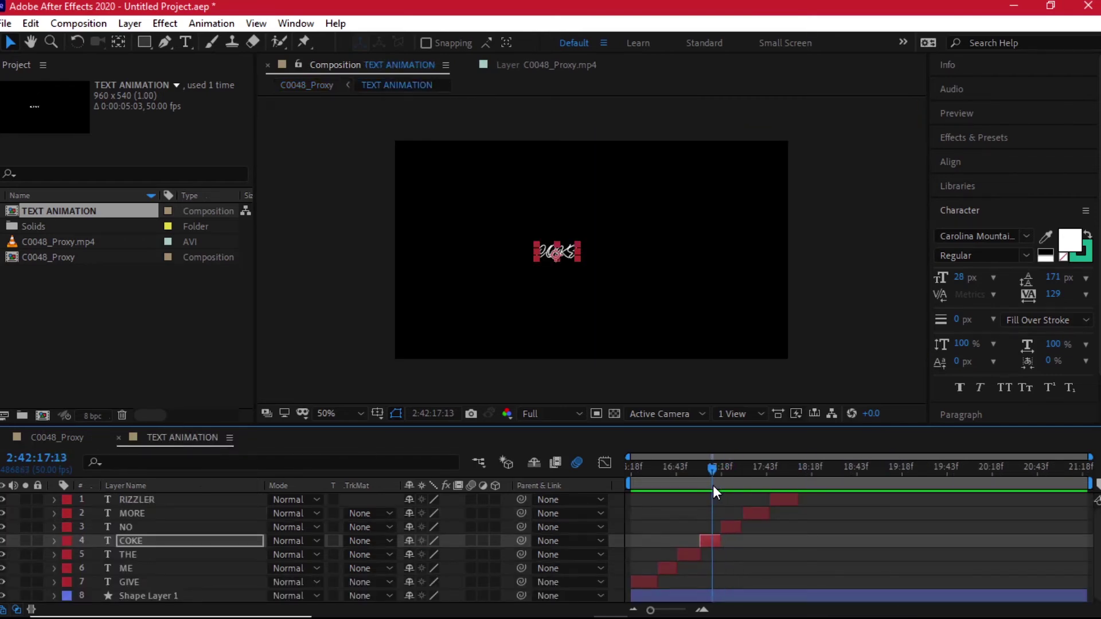
left_click(731, 527)
left_click(1071, 241)
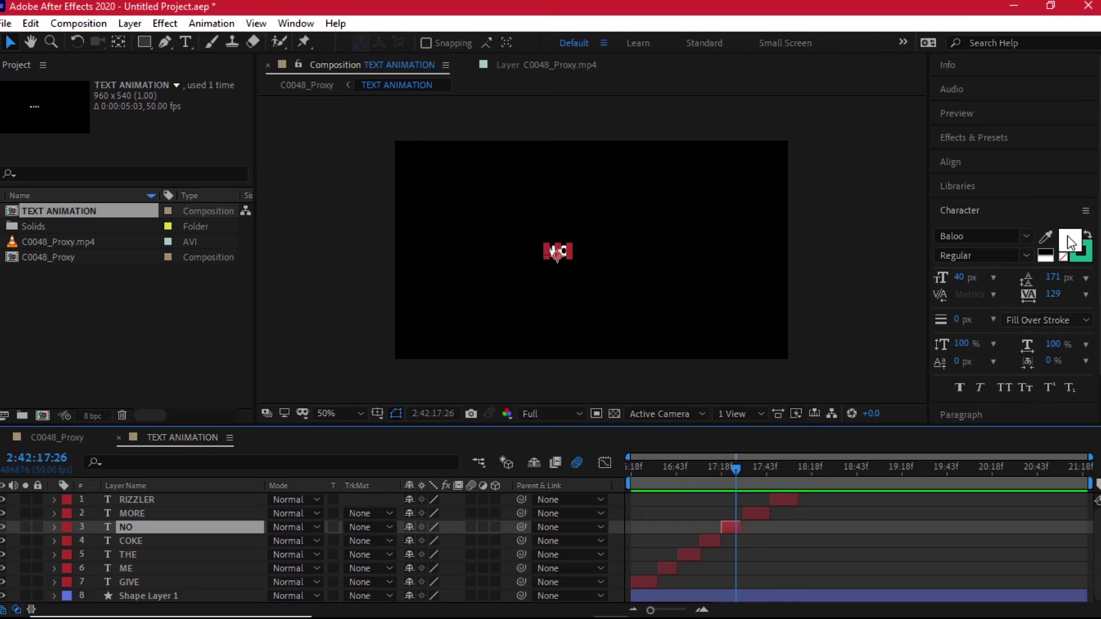
left_click(499, 457)
left_click(474, 441)
key("Return")
Step: Set the RIZZLER text to Lucida Calligraphy italic at 35 px
left_click(785, 481)
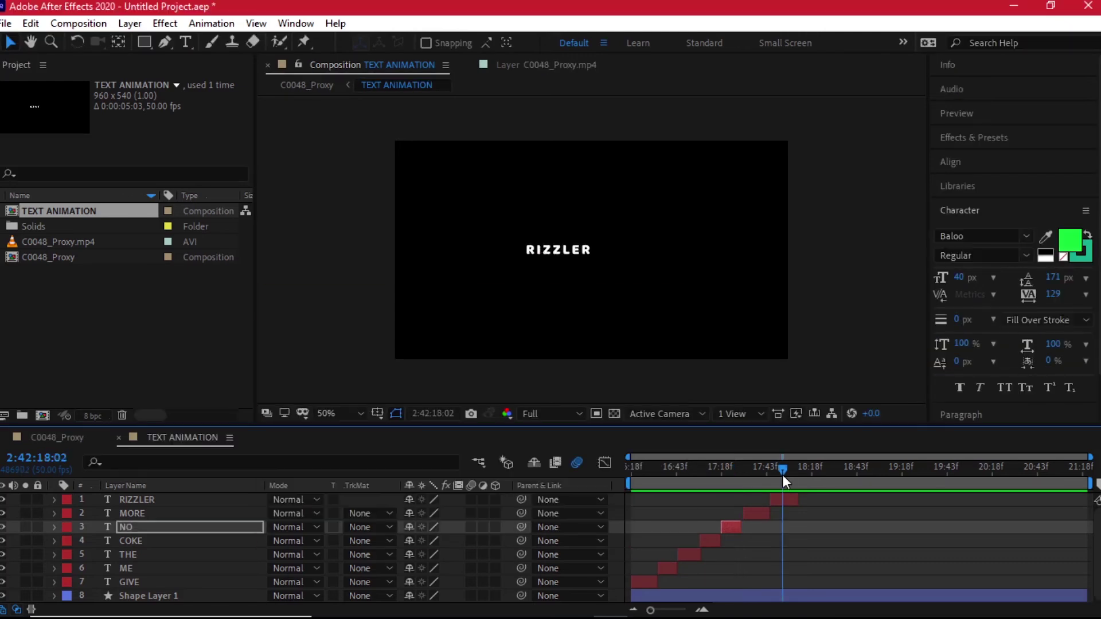
left_click(1026, 236)
scroll(1070, 365, "down", 1)
left_click(877, 464)
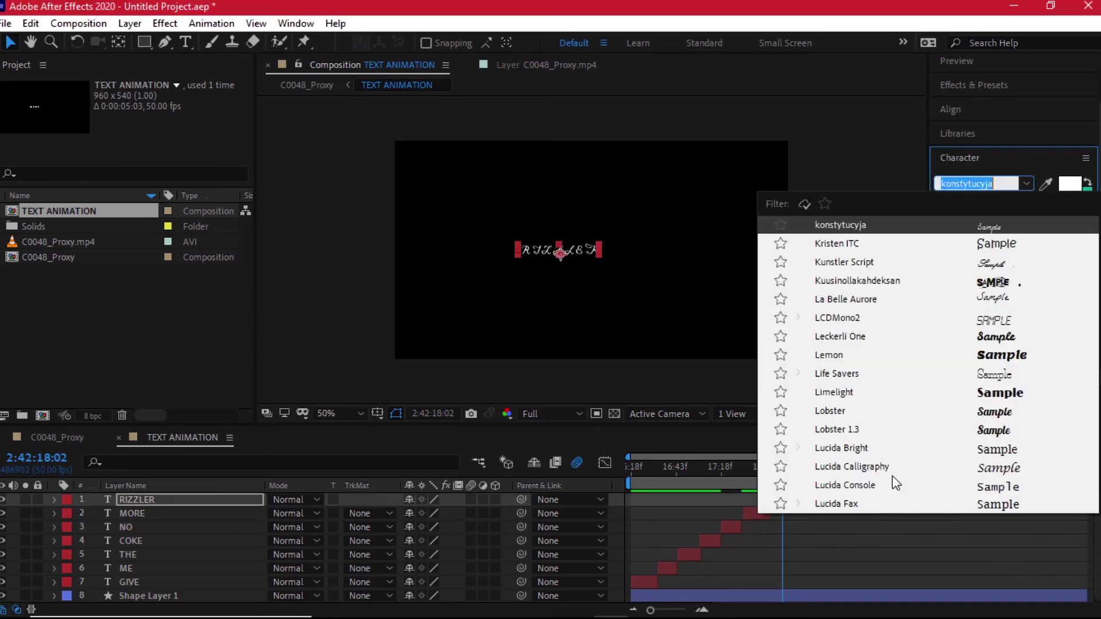
left_click(890, 472)
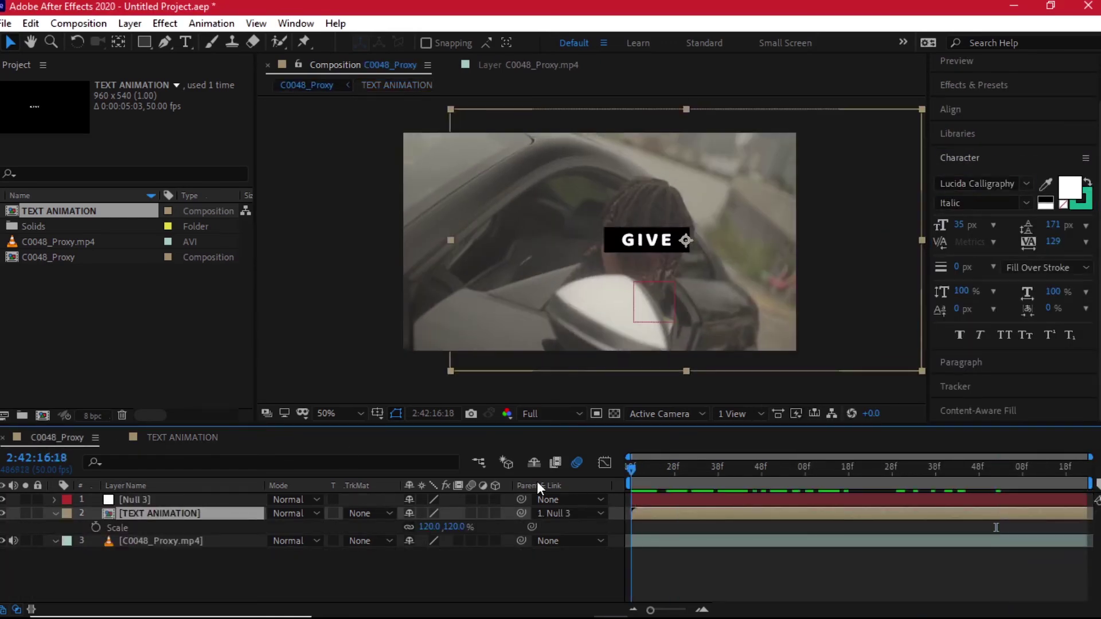
Step: Preview the restyled captions with sound over the footage in the C0048_Proxy composition
key("XF86AudioRaiseVolume")
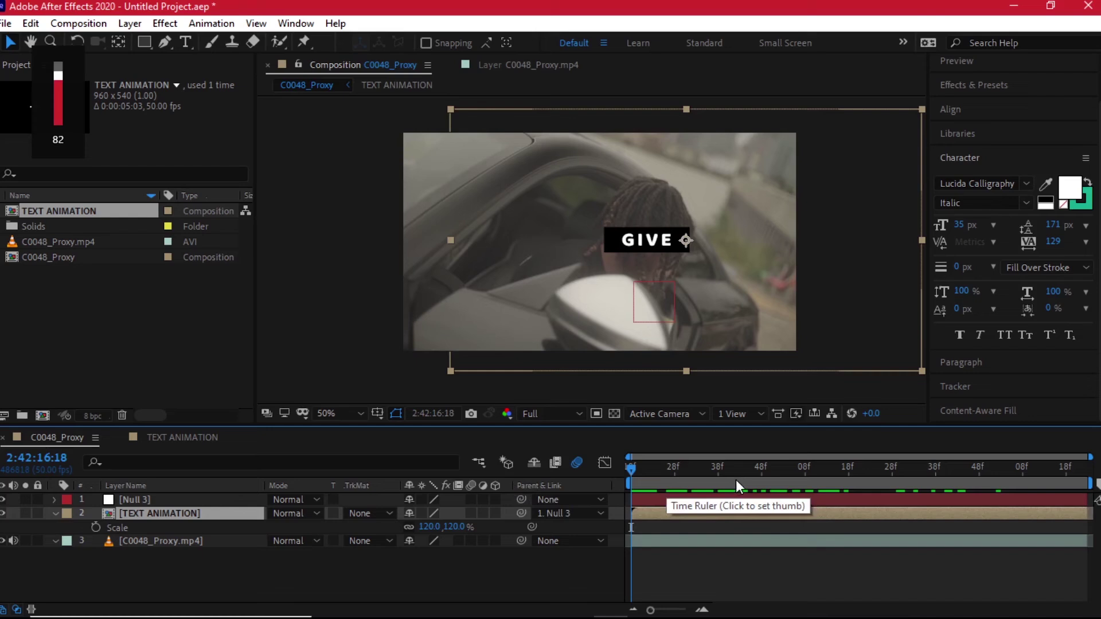
left_click(935, 569)
key("space")
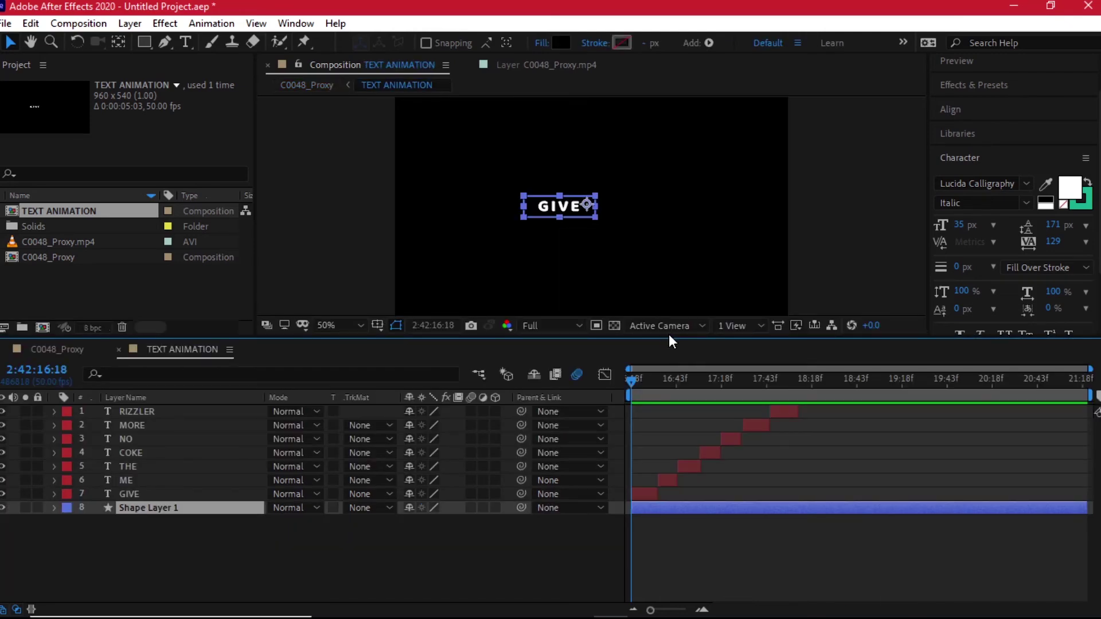
Step: Duplicate Shape Layer 1 in the TEXT ANIMATION composition and start the copy at 2:42:16:32, where the ME caption begins
left_click_drag(669, 338, 664, 373)
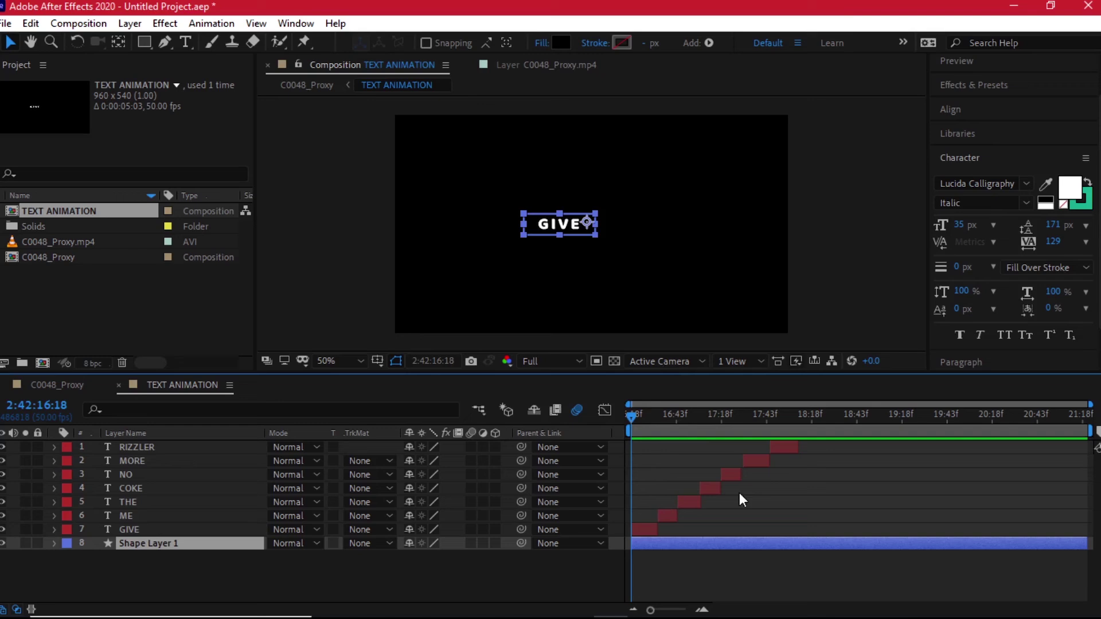
left_click_drag(641, 422, 655, 412)
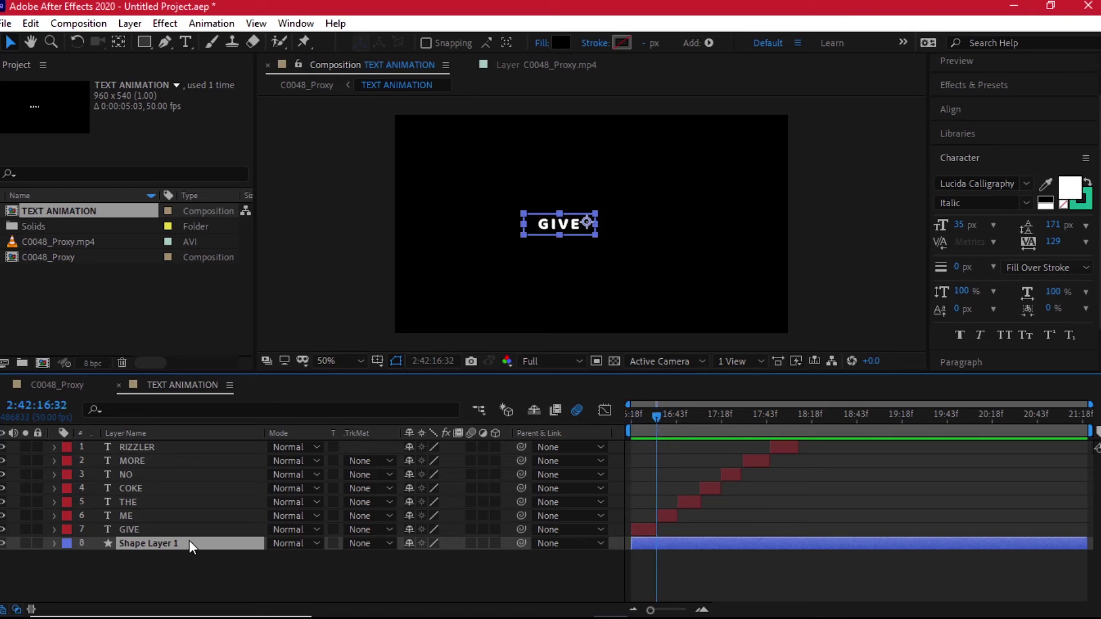
key("ctrl+d")
left_click_drag(652, 544, 676, 545)
Step: Change the duplicated box's fill colour to white (FFFFFF) behind the ME caption
left_click(669, 414)
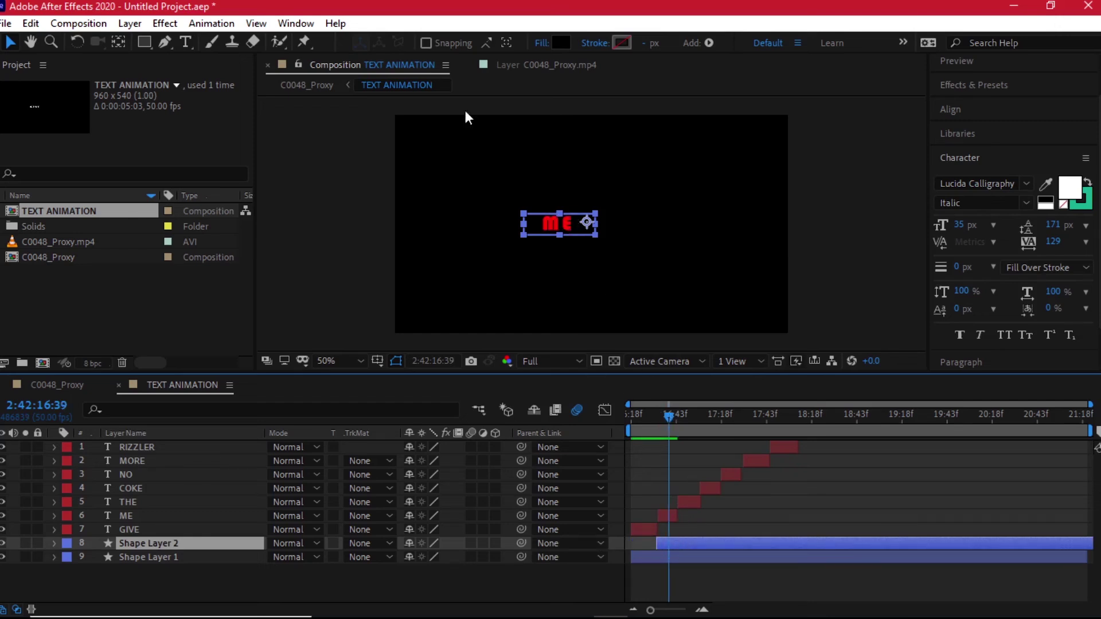
left_click(566, 39)
left_click(277, 329)
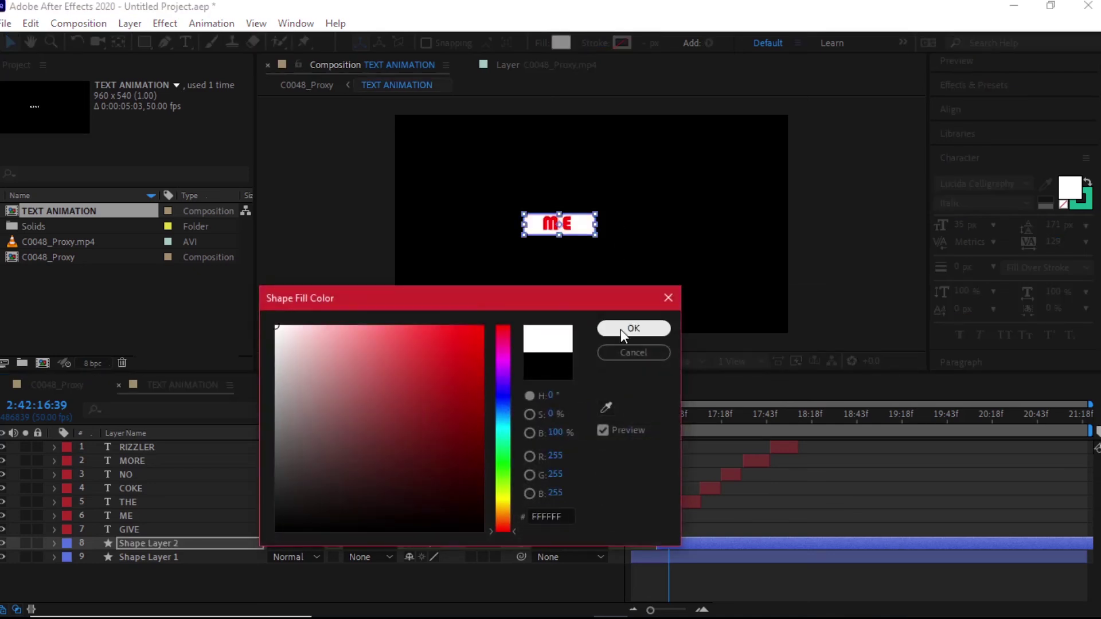
left_click(635, 327)
Step: Split the white box layer at 2:42:16:43, where the ME caption ends, and delete the remaining part
left_click_drag(668, 414, 677, 411)
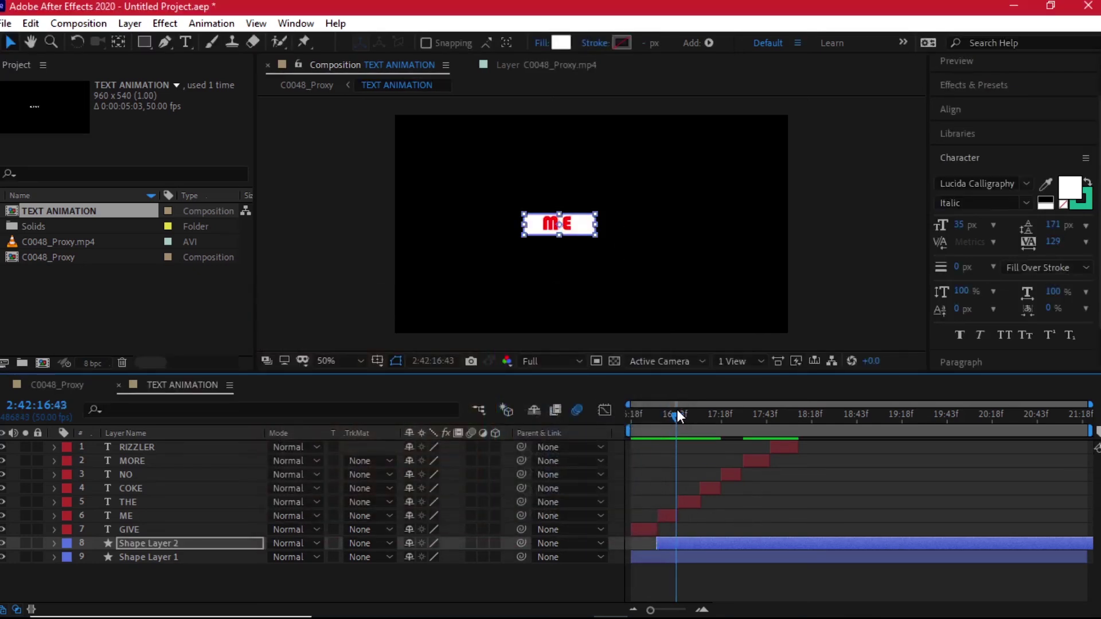
key("ctrl+shift+d")
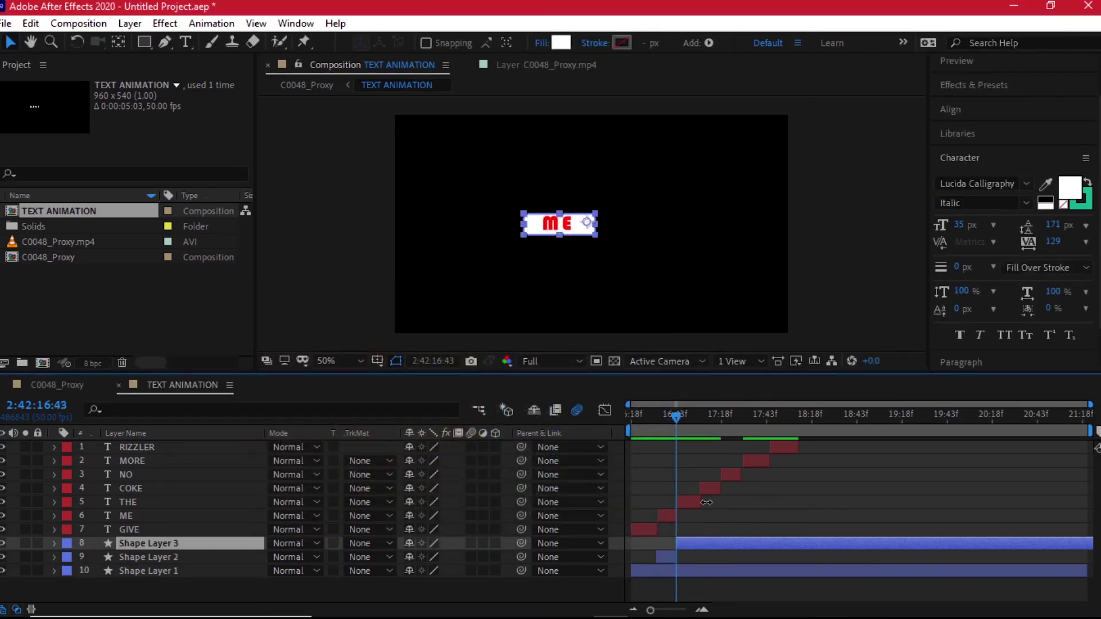
key("Delete")
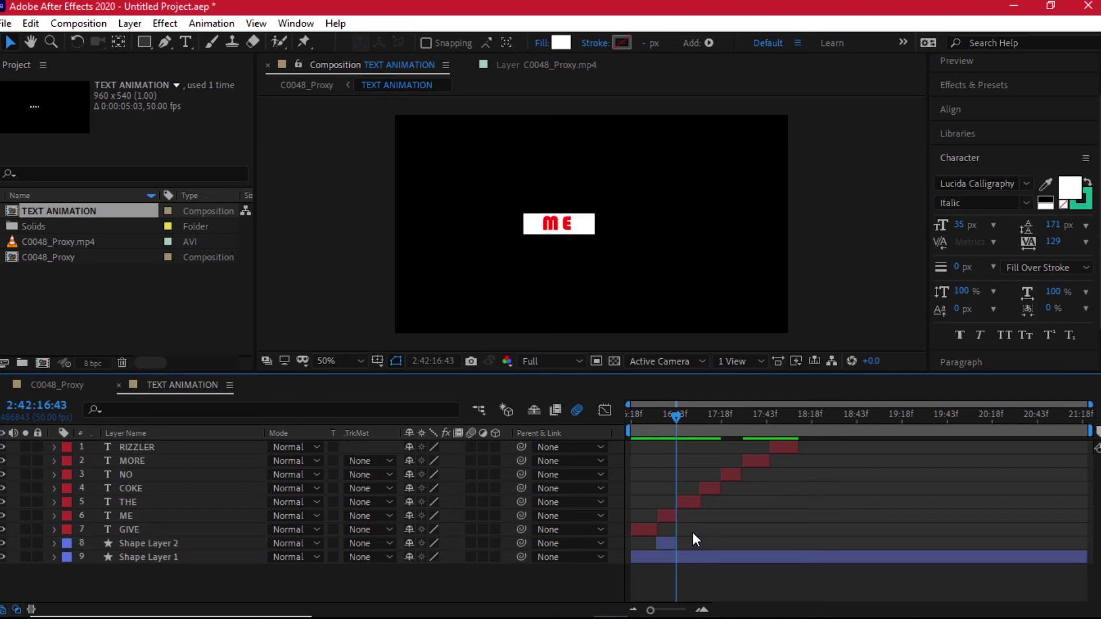
Step: Duplicate the white box layer behind the ME caption and shift the copy to span the NO caption, ending at 2:42:17:29
left_click_drag(673, 418, 716, 427)
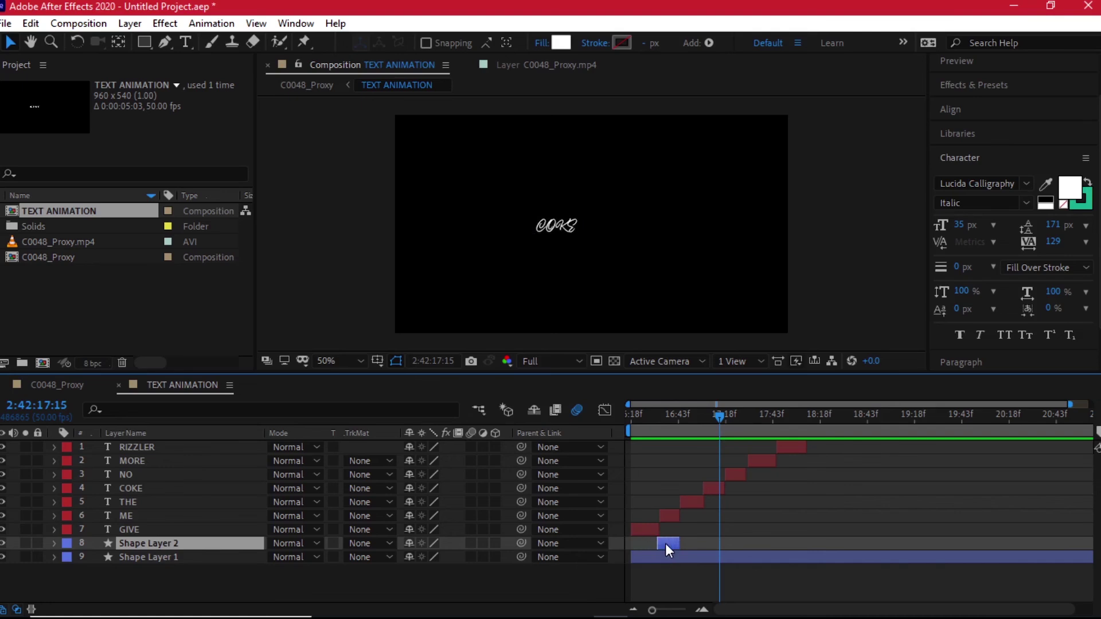
key("ctrl+d")
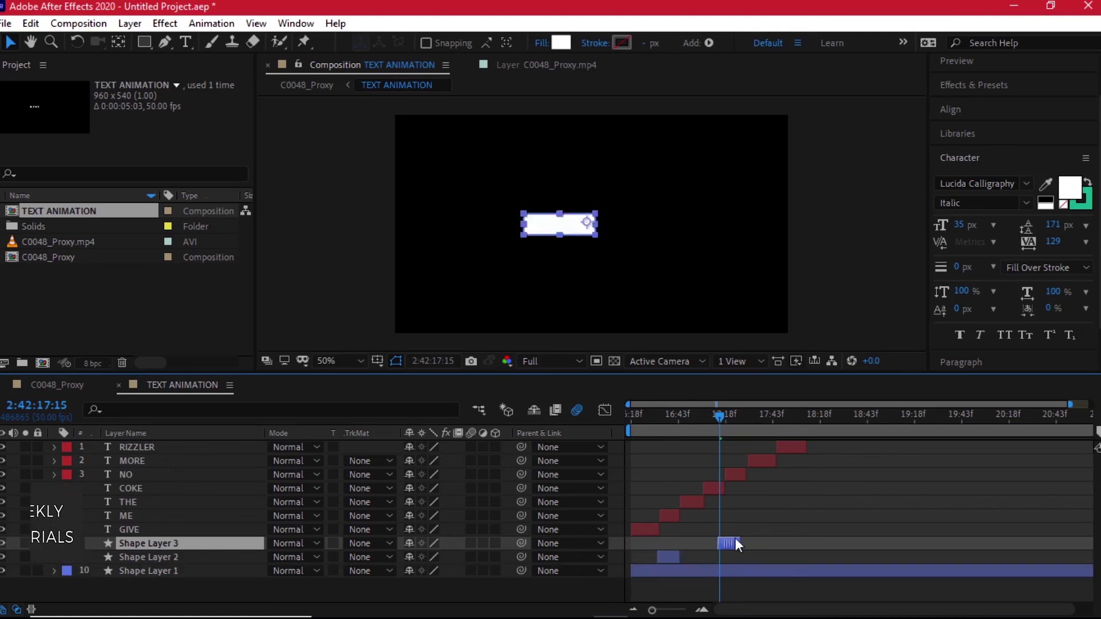
left_click_drag(668, 543, 747, 538)
left_click_drag(717, 419, 725, 420)
left_click_drag(750, 546, 740, 546)
key("o")
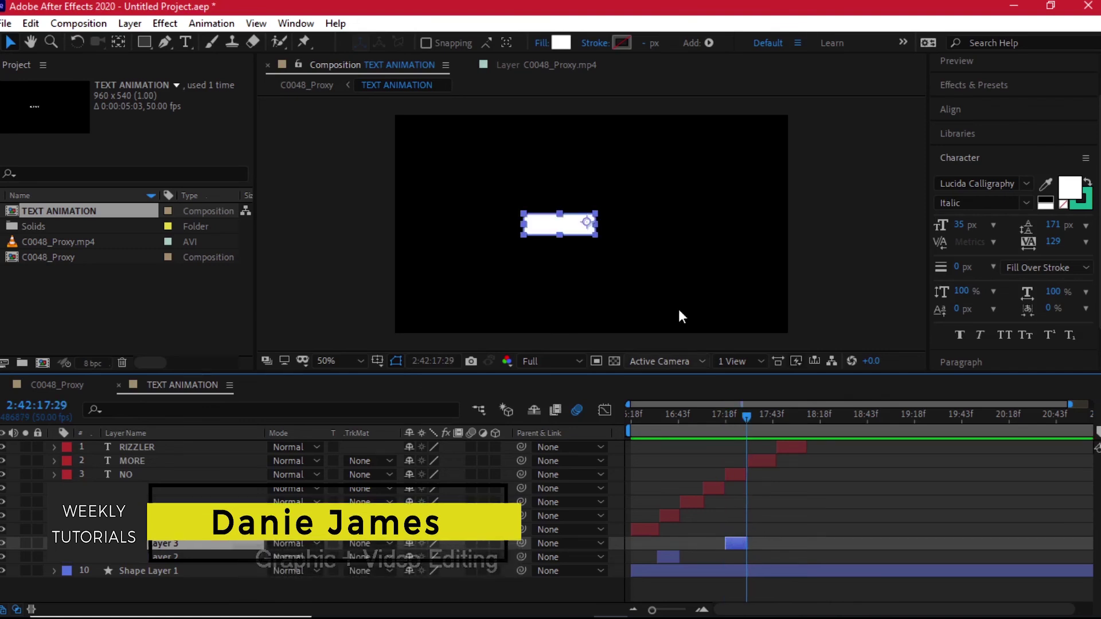
Step: Change the fill colour of the box behind the NO caption to purple (A418B5)
left_click(561, 43)
left_click(504, 363)
left_click_drag(439, 392, 452, 387)
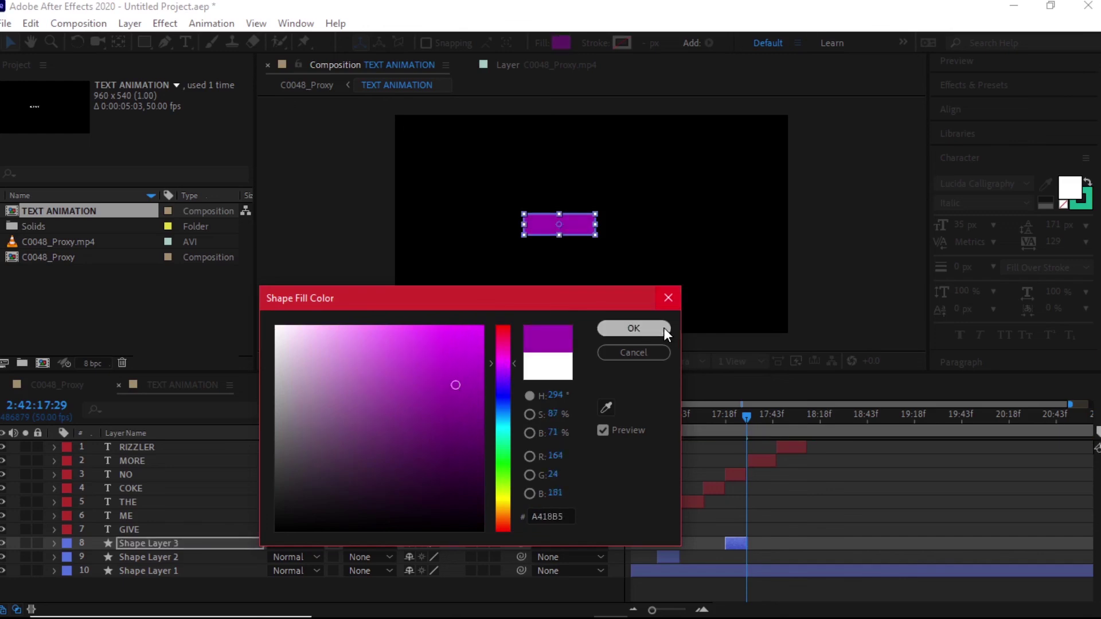
left_click(634, 328)
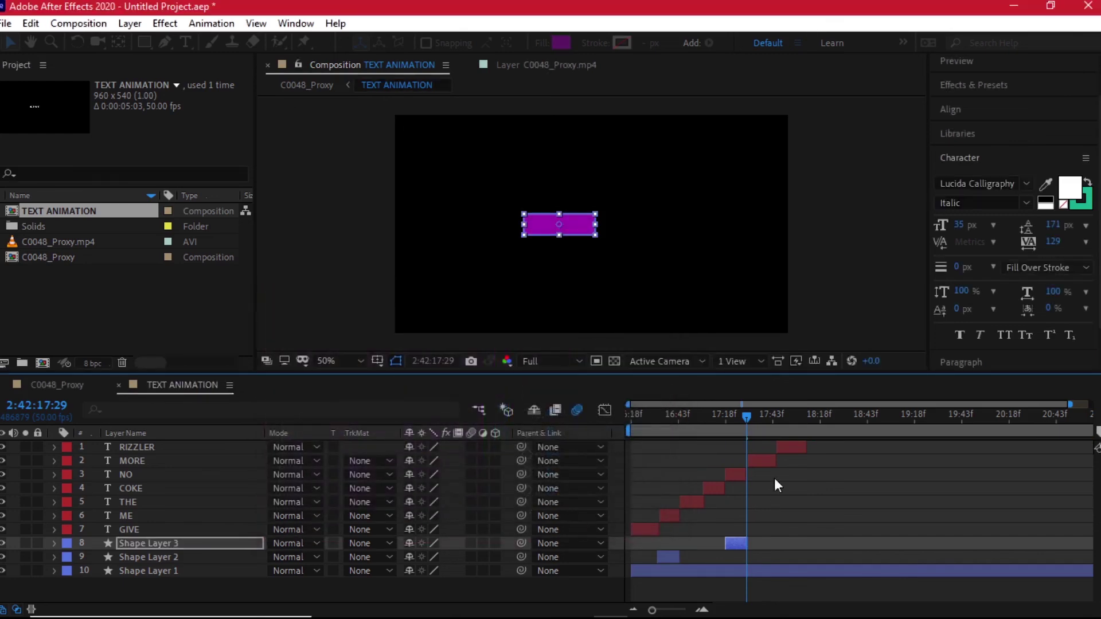
left_click(625, 227)
Step: Check the recoloured caption boxes over the footage by playing and scrubbing through the C0048_Proxy composition
key("Page_Down")
key("Page_Down")
key("Page_Down")
left_click_drag(705, 426, 740, 418)
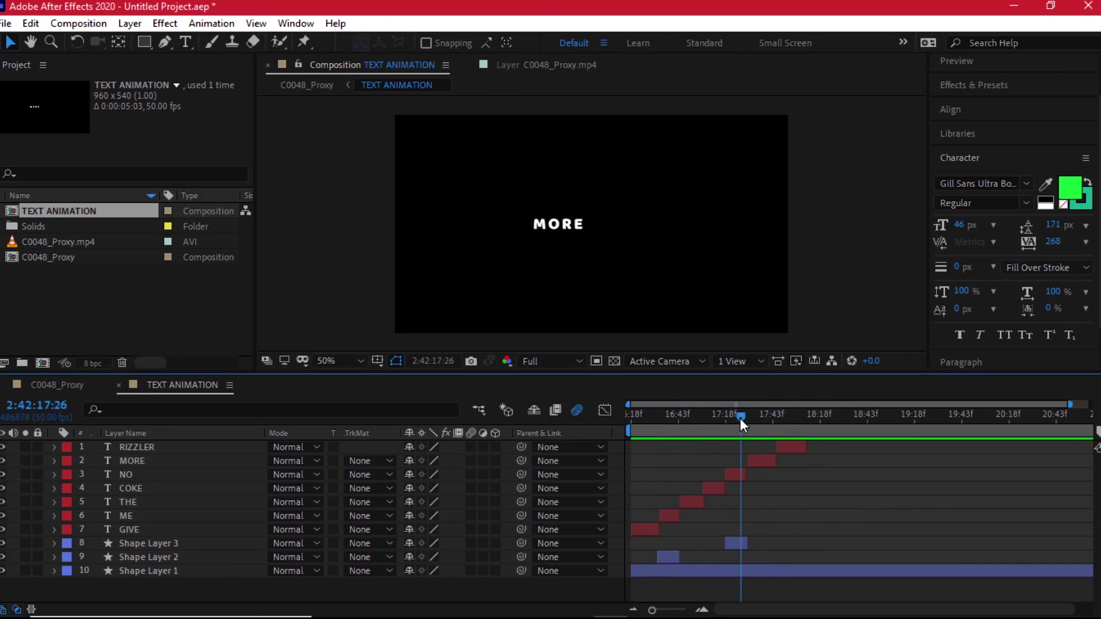
left_click(51, 386)
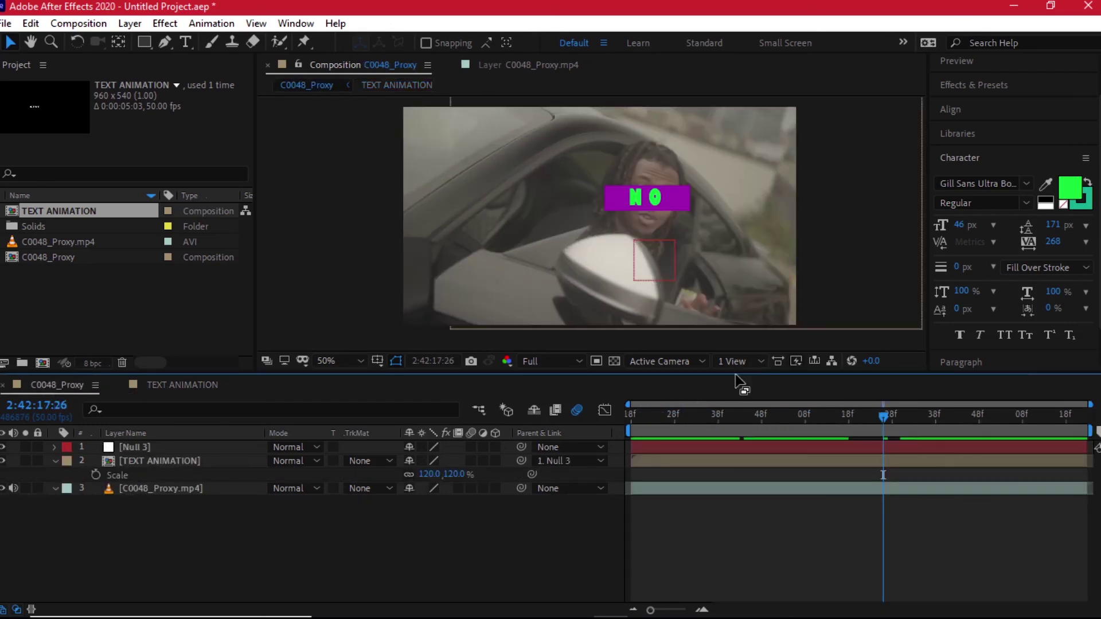
left_click_drag(737, 376, 748, 436)
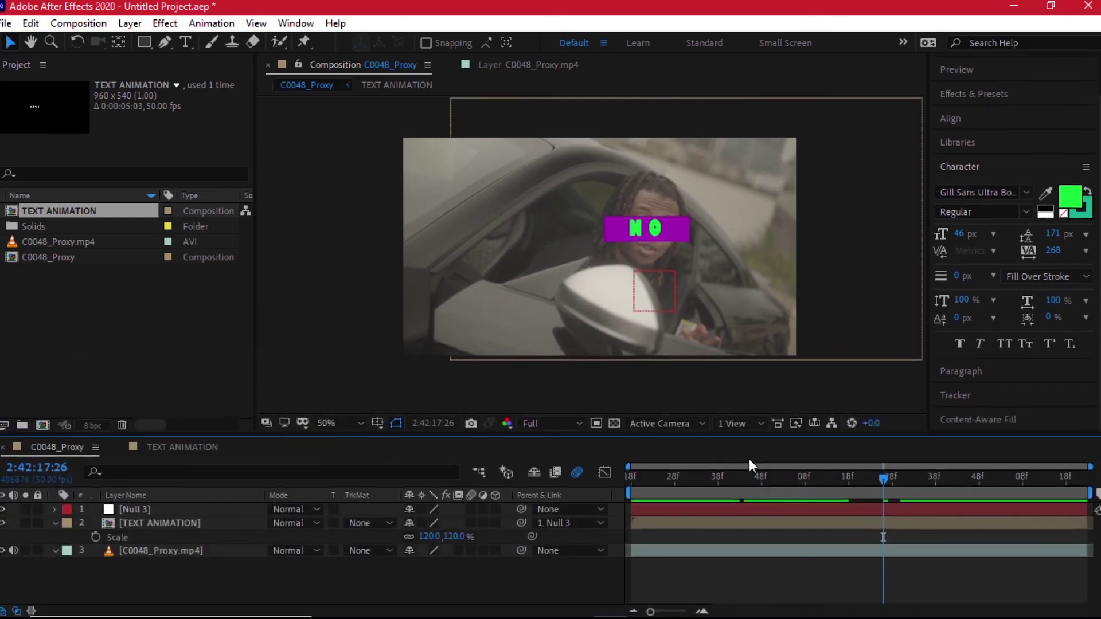
key("space")
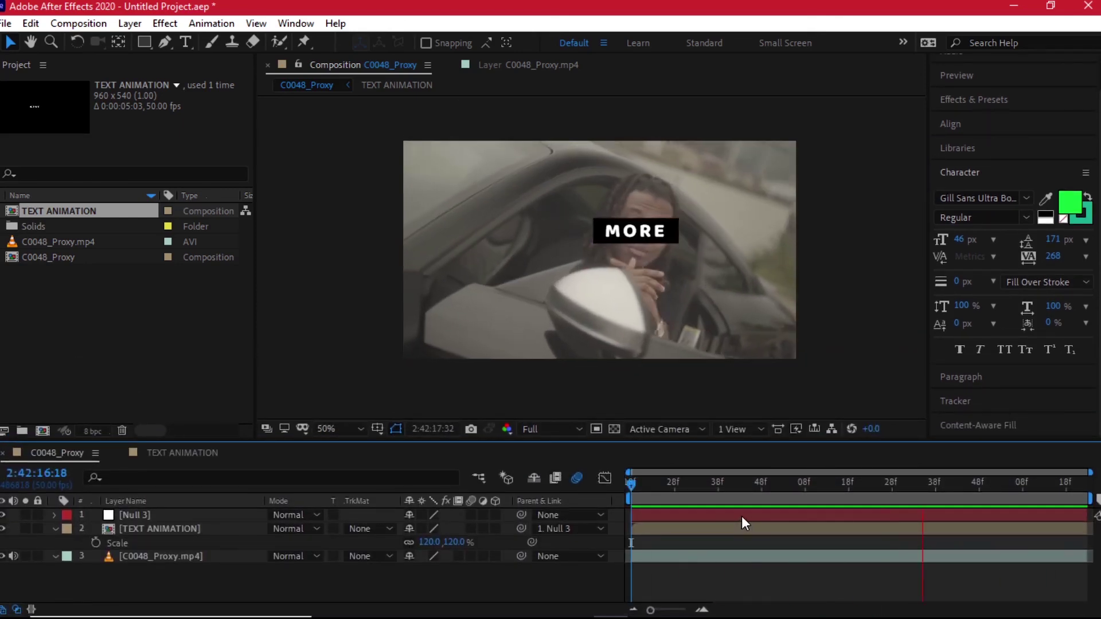
key("space")
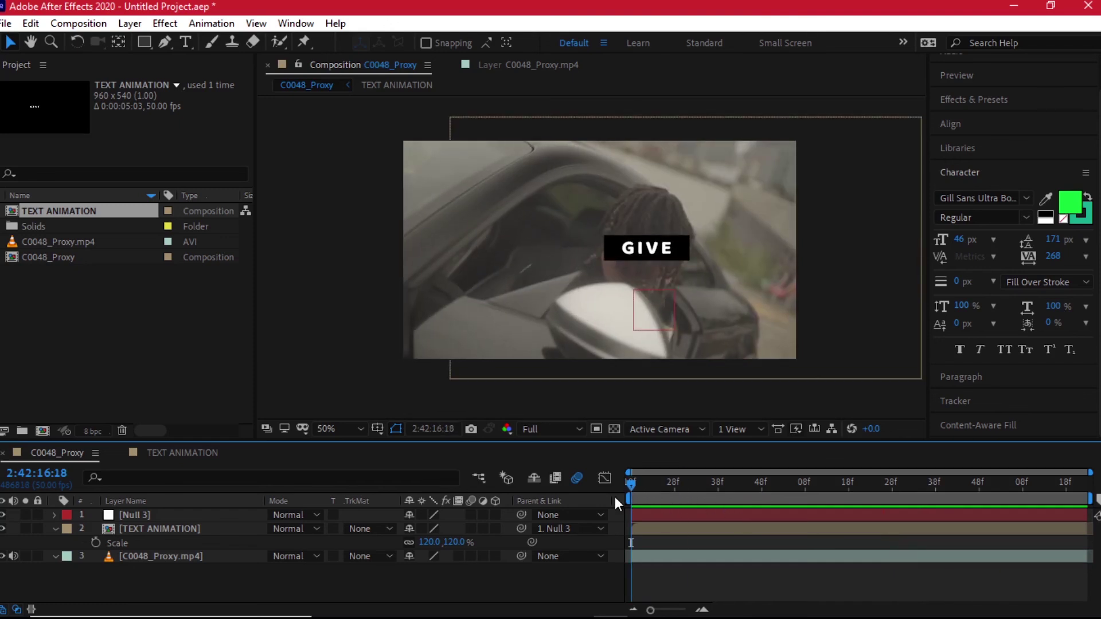
key("space")
left_click(674, 481)
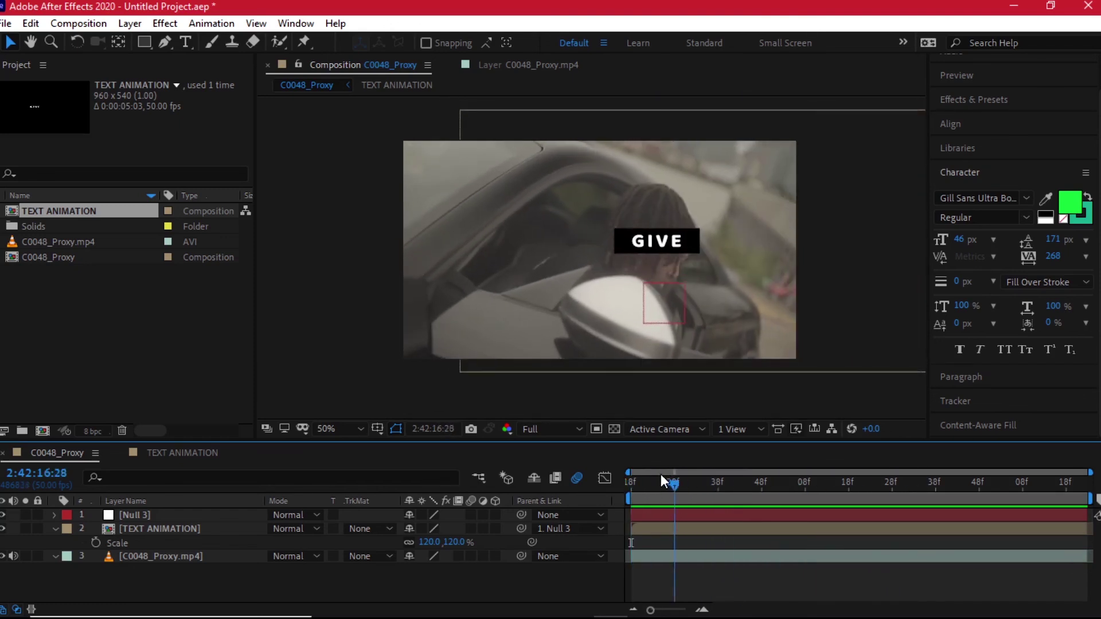
left_click_drag(628, 477, 728, 485)
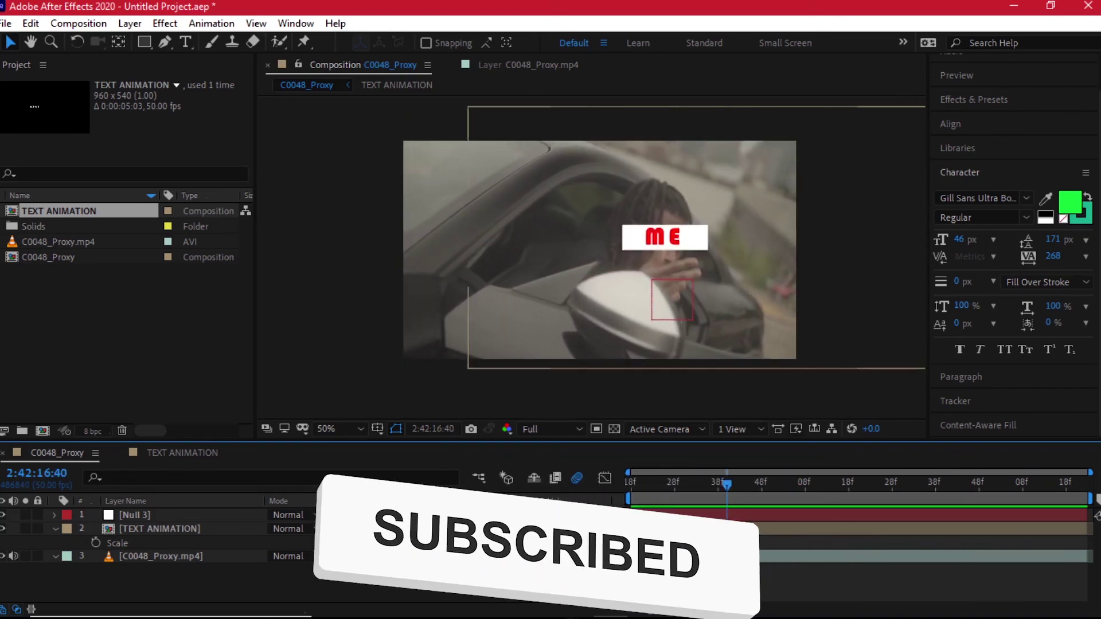